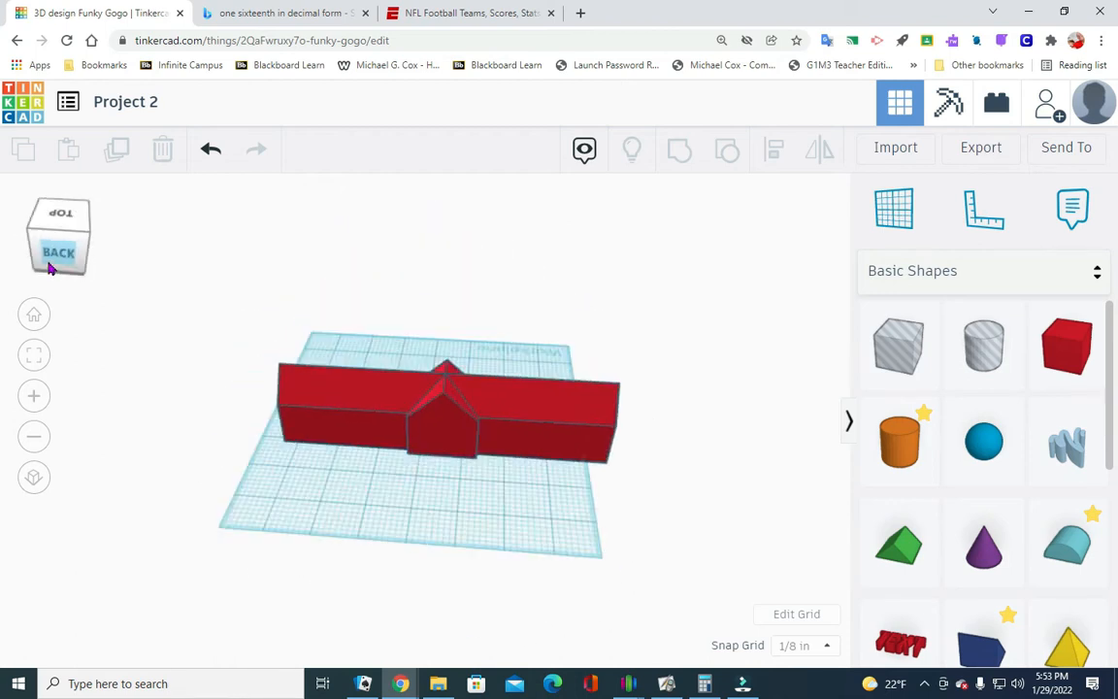
{"action": "mouse_move", "coordinate": [97, 246]}
{"action": "left_mouse_down"}
{"action": "mouse_move", "coordinate": [85, 260]}
{"action": "mouse_move", "coordinate": [64, 253]}
{"action": "mouse_move", "coordinate": [99, 262]}
{"action": "mouse_move", "coordinate": [86, 265]}
{"action": "left_mouse_up"}
{"action": "left_click", "coordinate": [86, 265]}
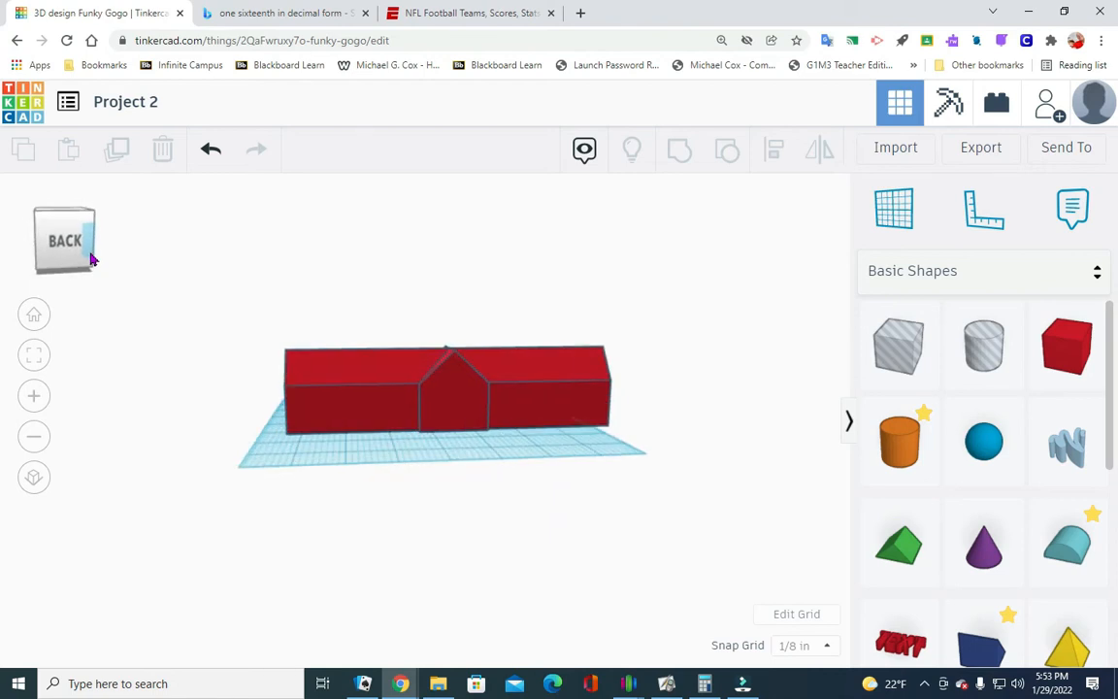
{"action": "left_click_drag", "start_coordinate": [77, 248], "coordinate": [92, 257]}
{"action": "left_click", "coordinate": [359, 245]}
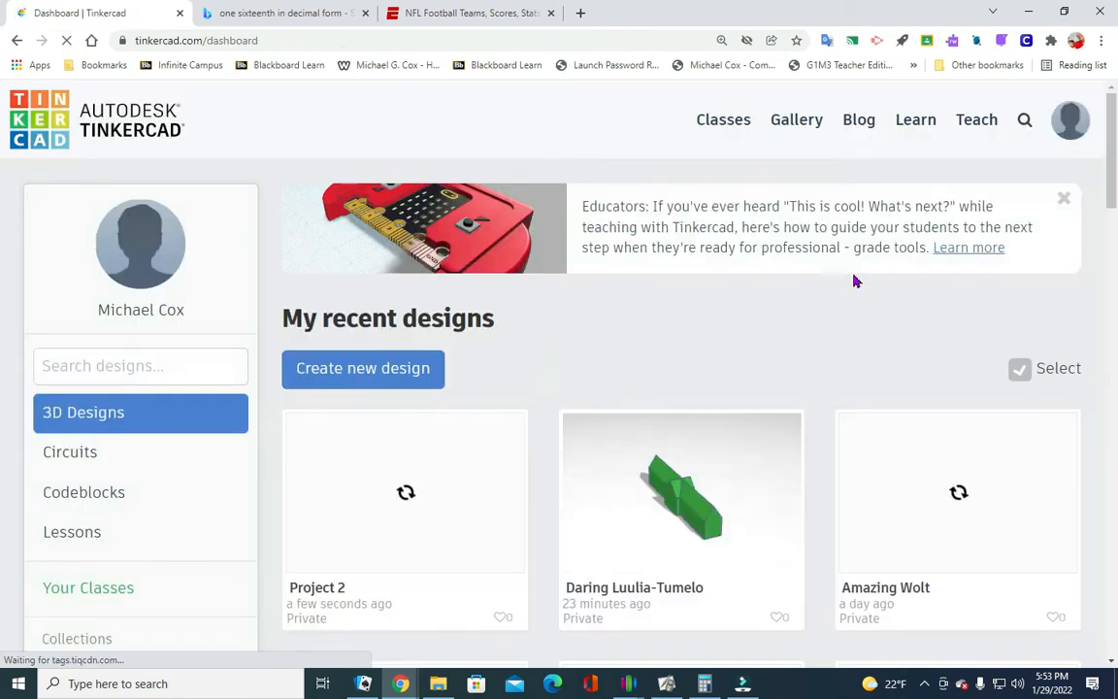
- Create a new 3D design and name it "Project 2"
{"action": "left_click", "coordinate": [364, 378]}
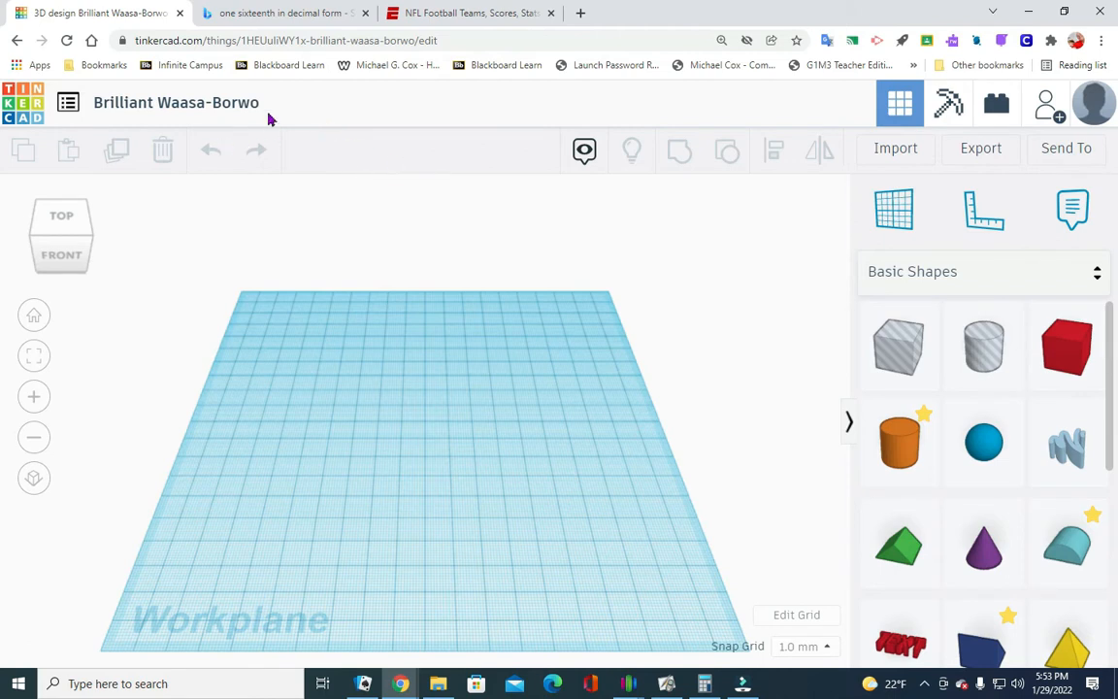
{"action": "left_click", "coordinate": [213, 105]}
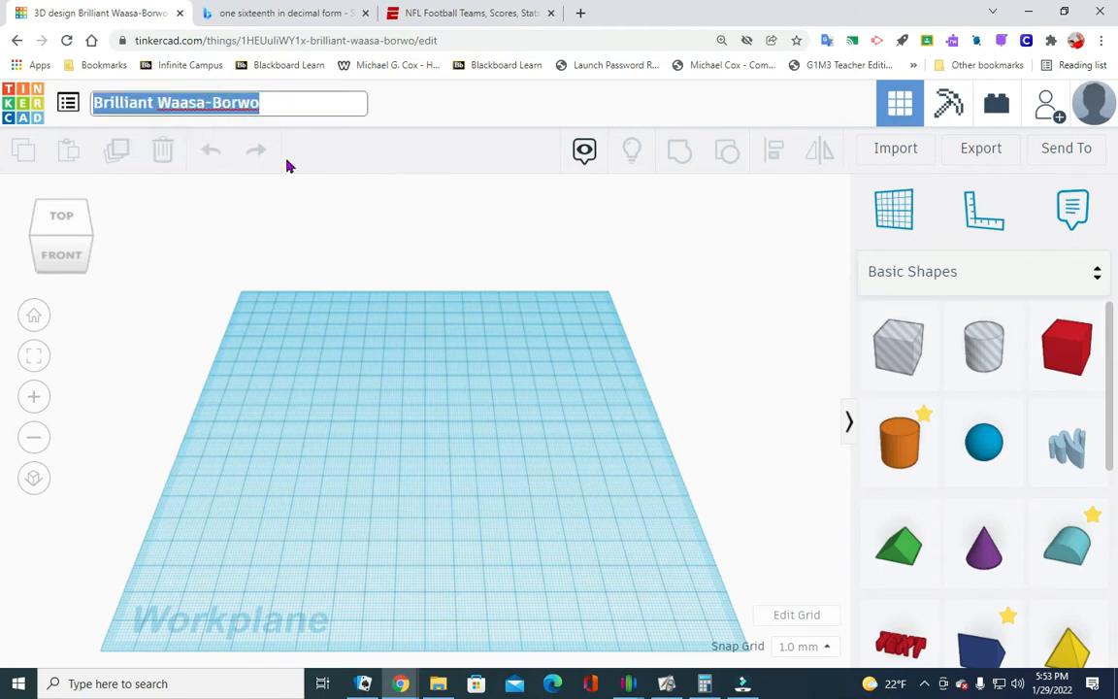
{"action": "type", "text": "Pro"}
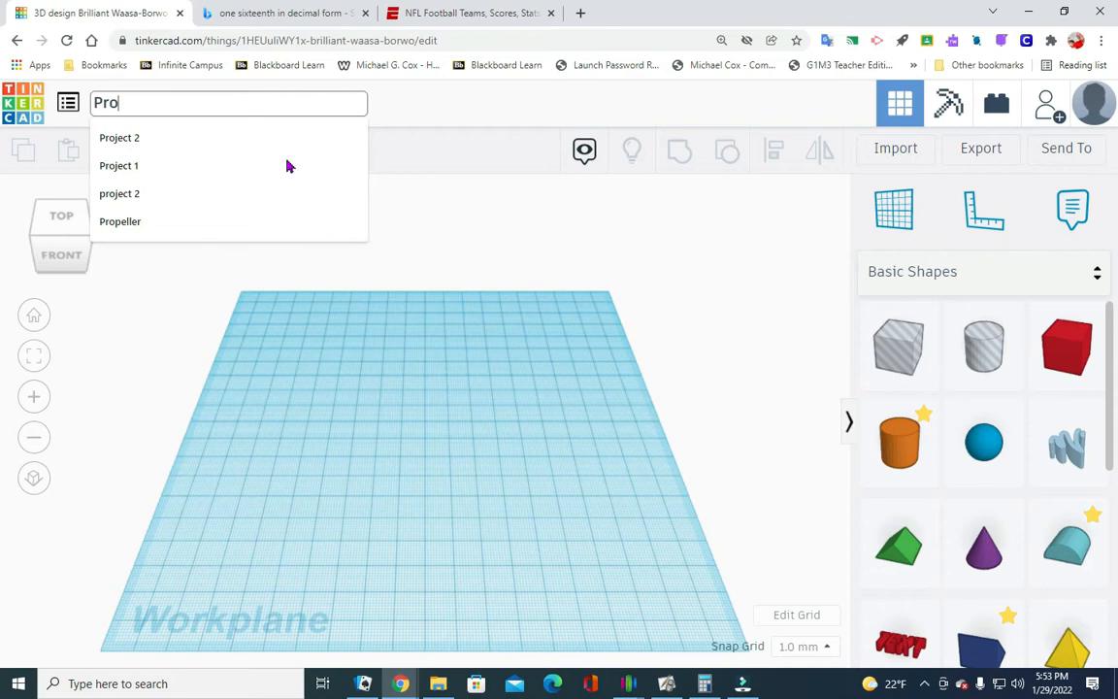
{"action": "type", "text": "ject 2"}
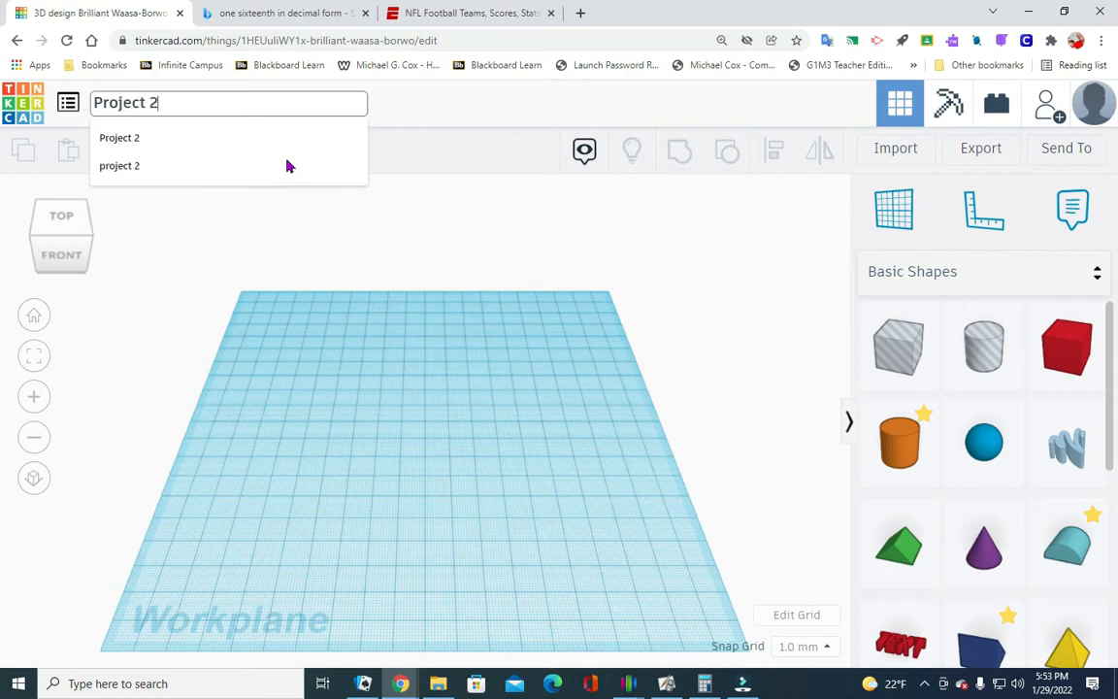
{"action": "left_click", "coordinate": [748, 274]}
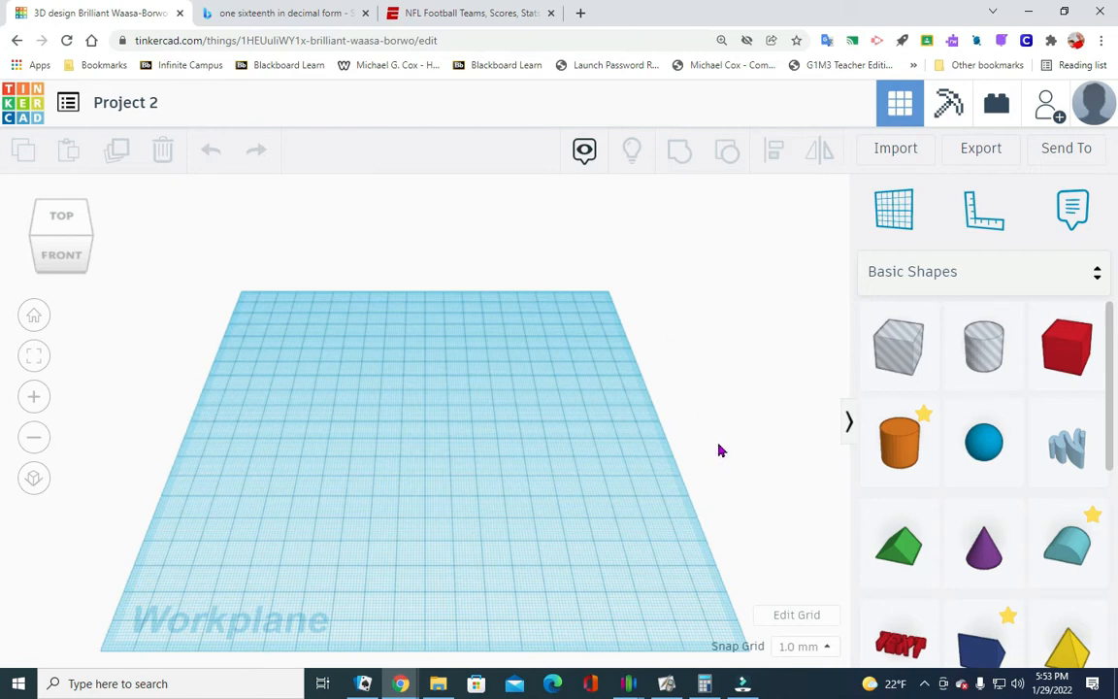
- Change the workplane grid units to Inches, keeping the Default preset, and update the grid
{"action": "scroll", "coordinate": [621, 378], "scroll_direction": "down", "scroll_amount": 3}
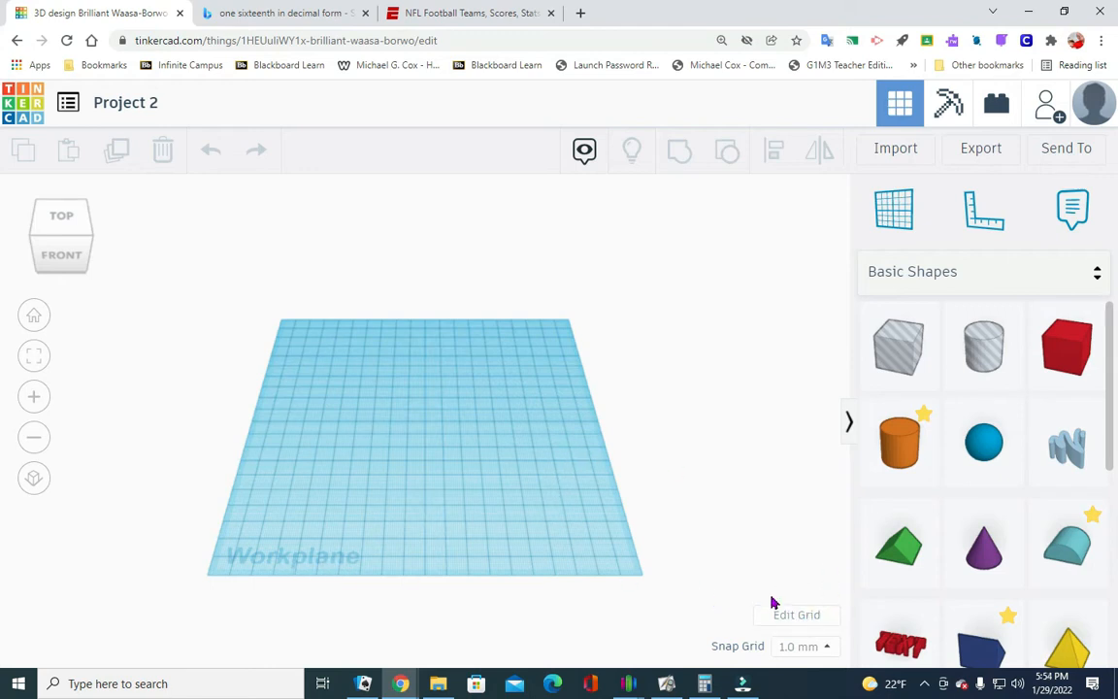
{"action": "left_click", "coordinate": [795, 615]}
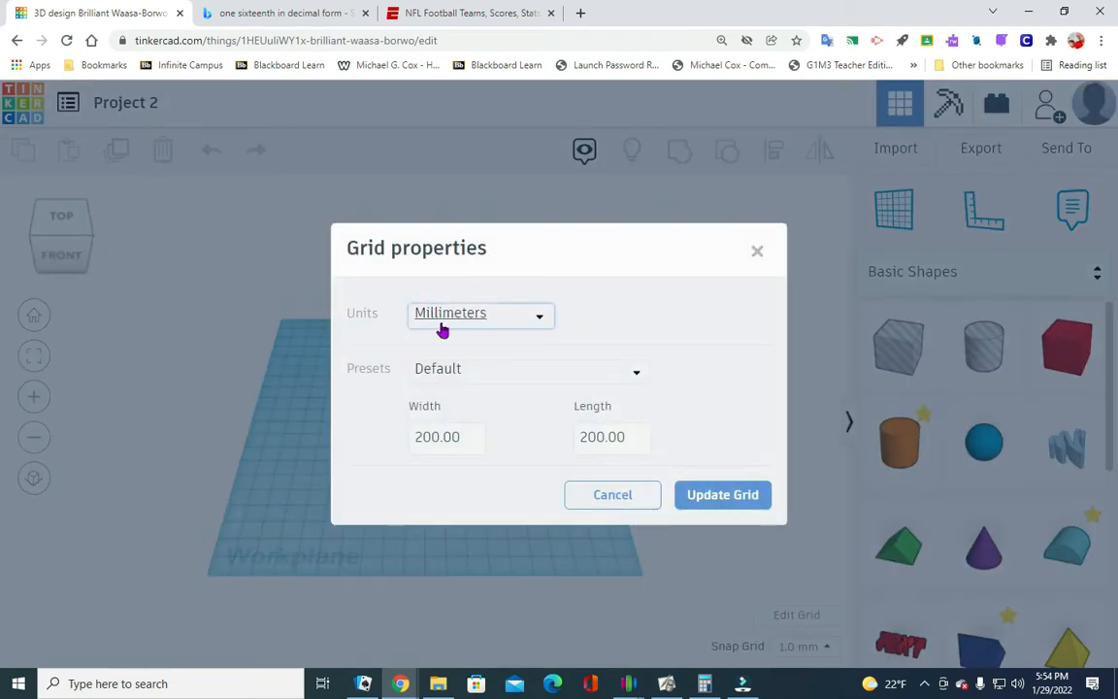
{"action": "left_click", "coordinate": [538, 317]}
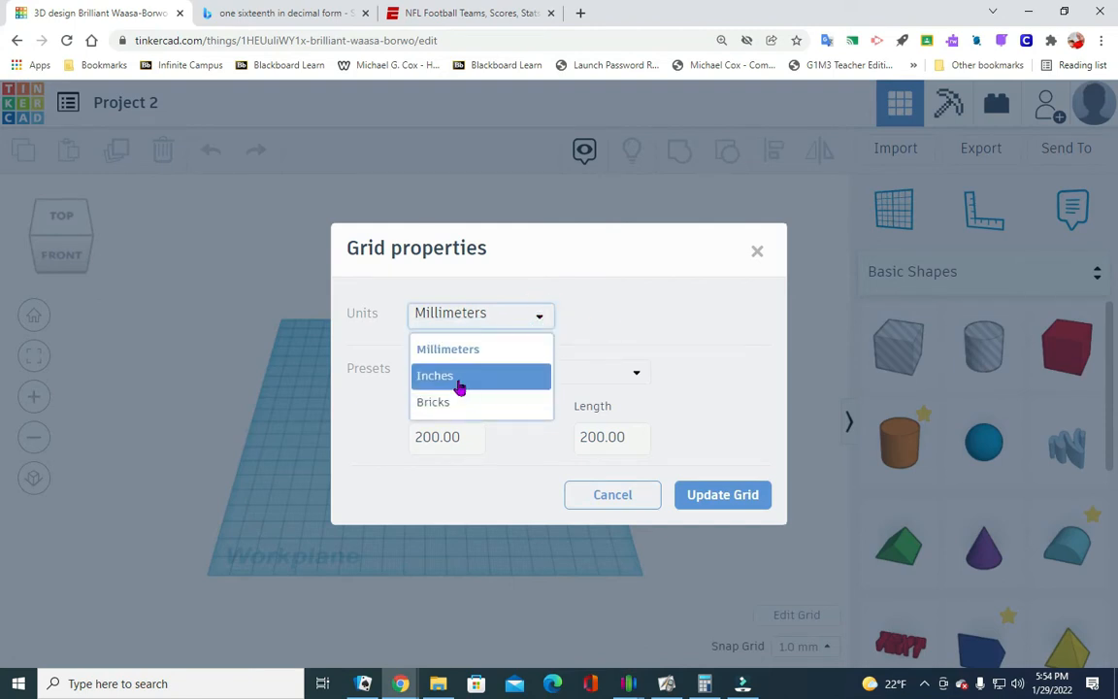
{"action": "left_click", "coordinate": [451, 385]}
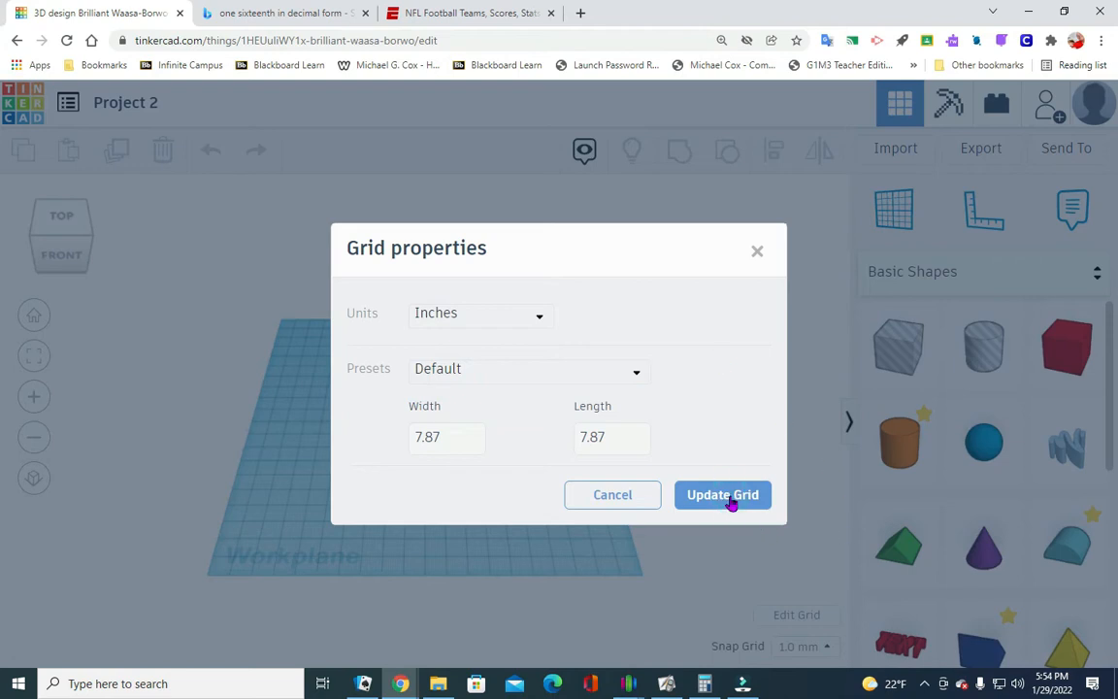
{"action": "left_click", "coordinate": [730, 502]}
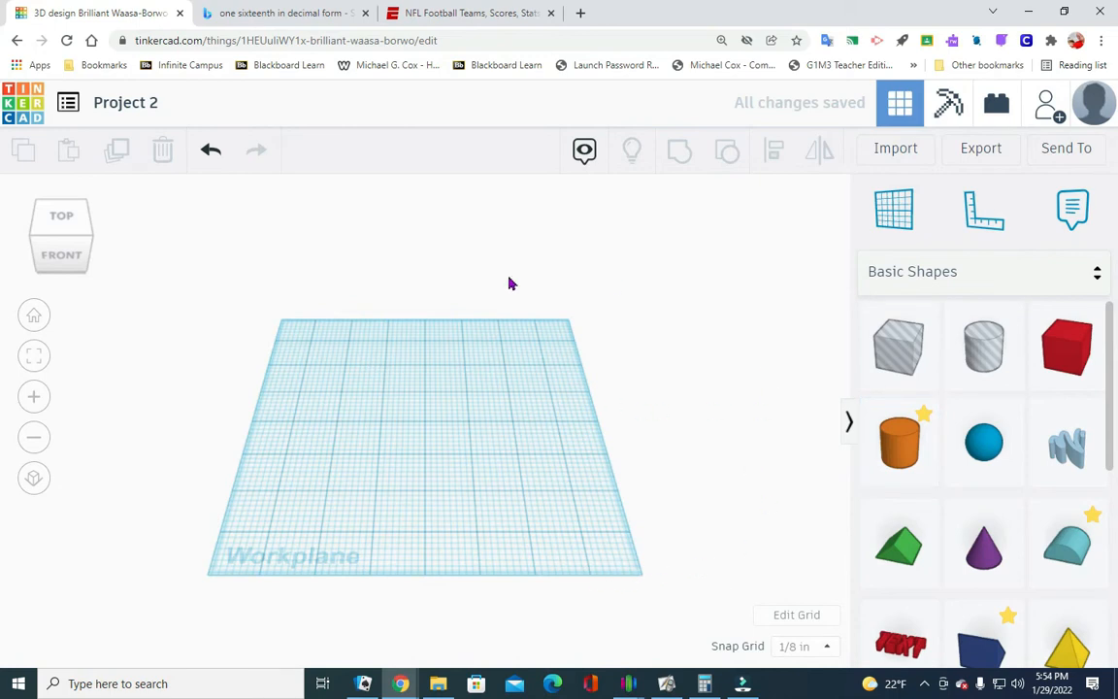
{"action": "left_click", "coordinate": [802, 613]}
{"action": "left_click", "coordinate": [719, 489]}
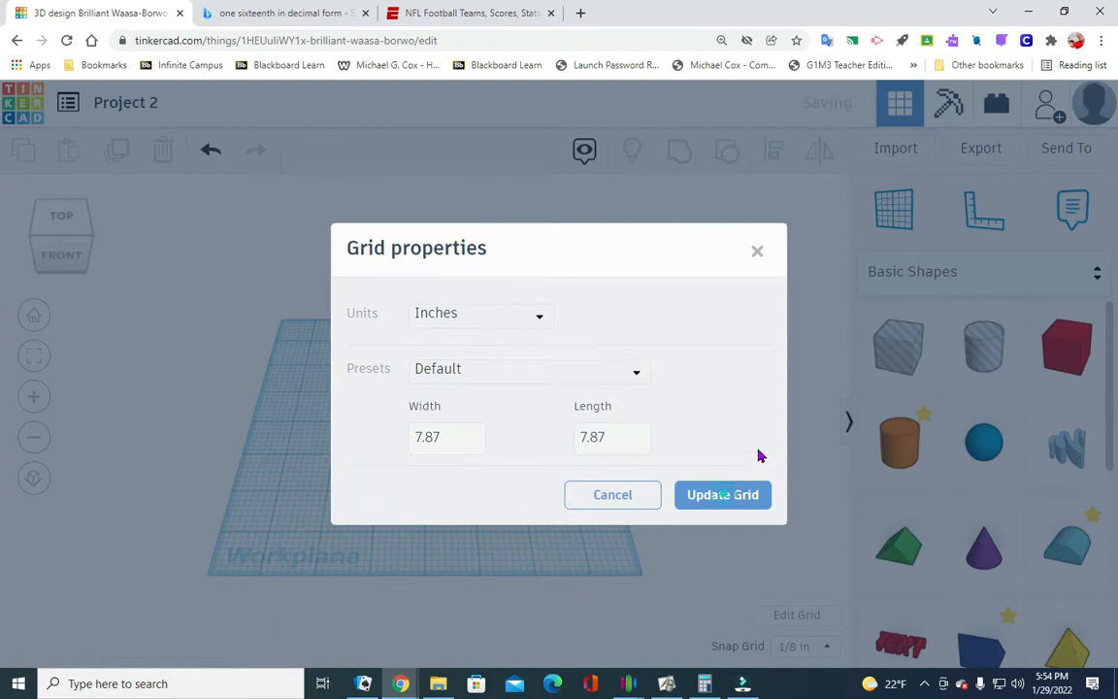
- Place a solid box near the left edge of the workplane and set its left-to-right length to 7.7 in
{"action": "left_click_drag", "start_coordinate": [1065, 345], "coordinate": [280, 430]}
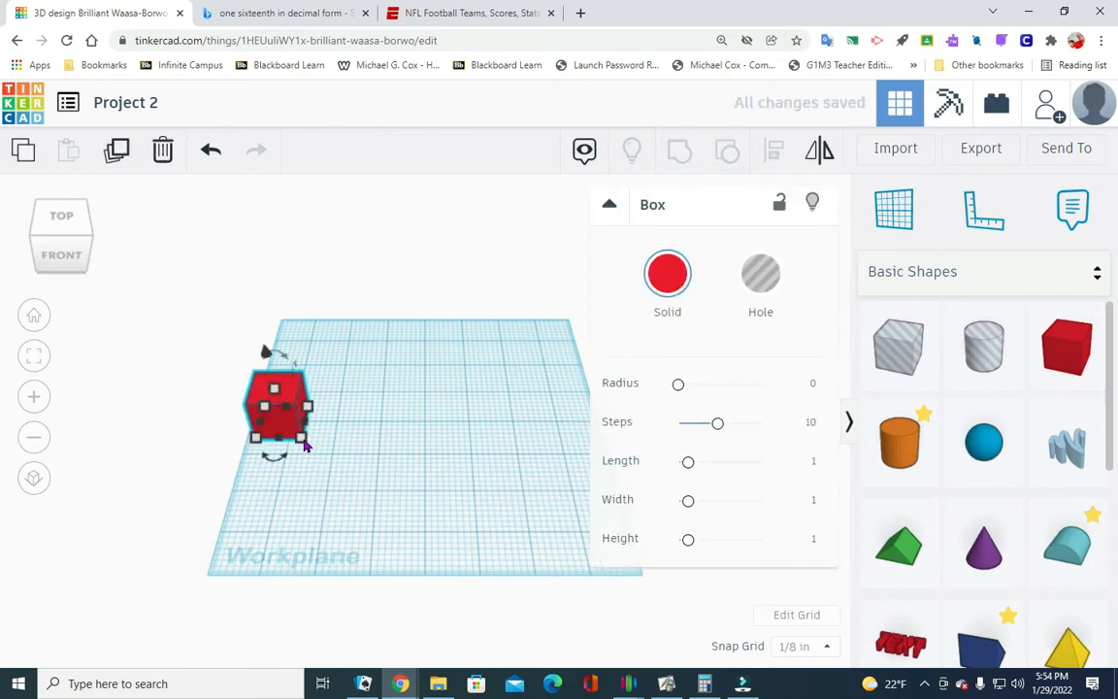
{"action": "mouse_move", "coordinate": [303, 443]}
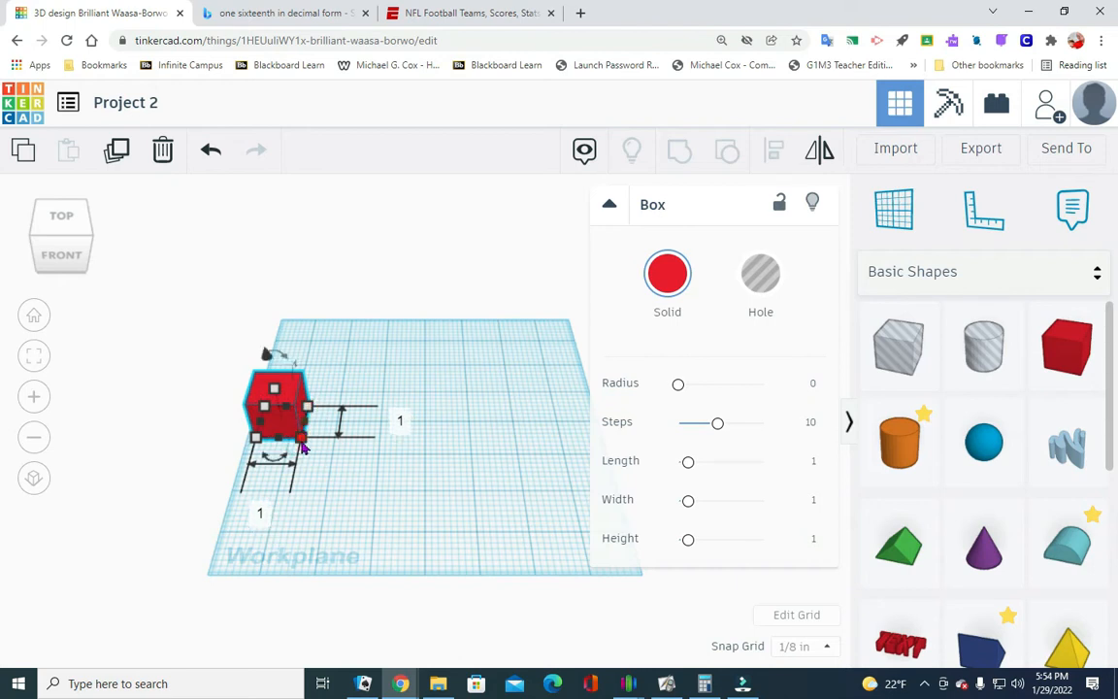
{"action": "left_click", "coordinate": [261, 519]}
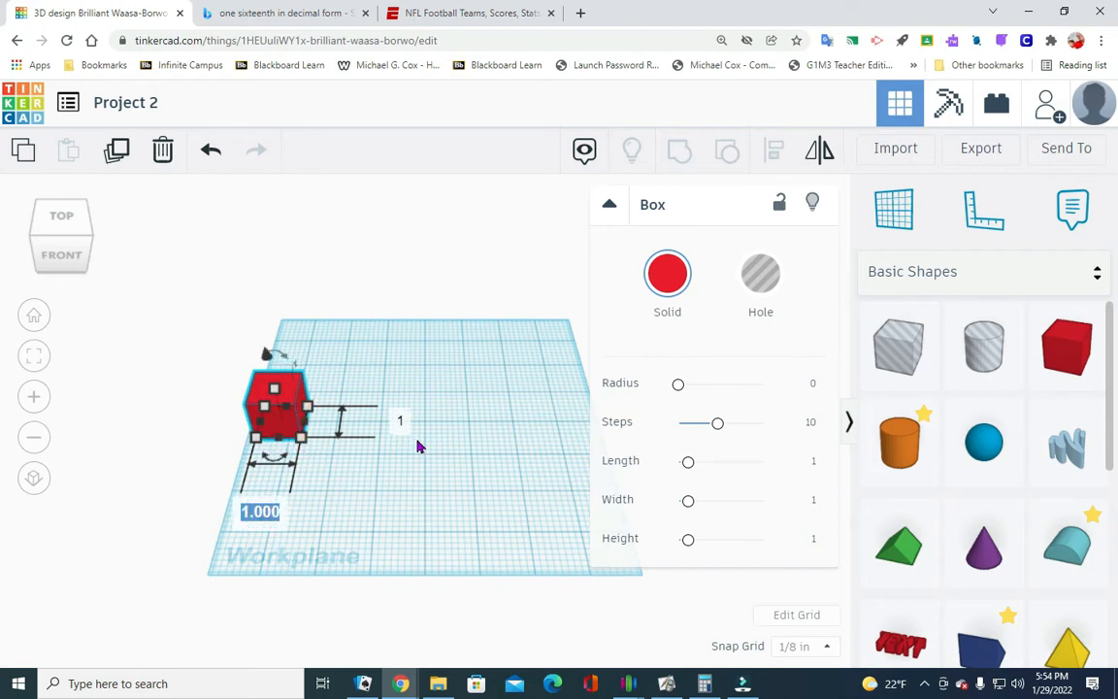
{"action": "type", "text": "7.7"}
{"action": "key", "text": "Return"}
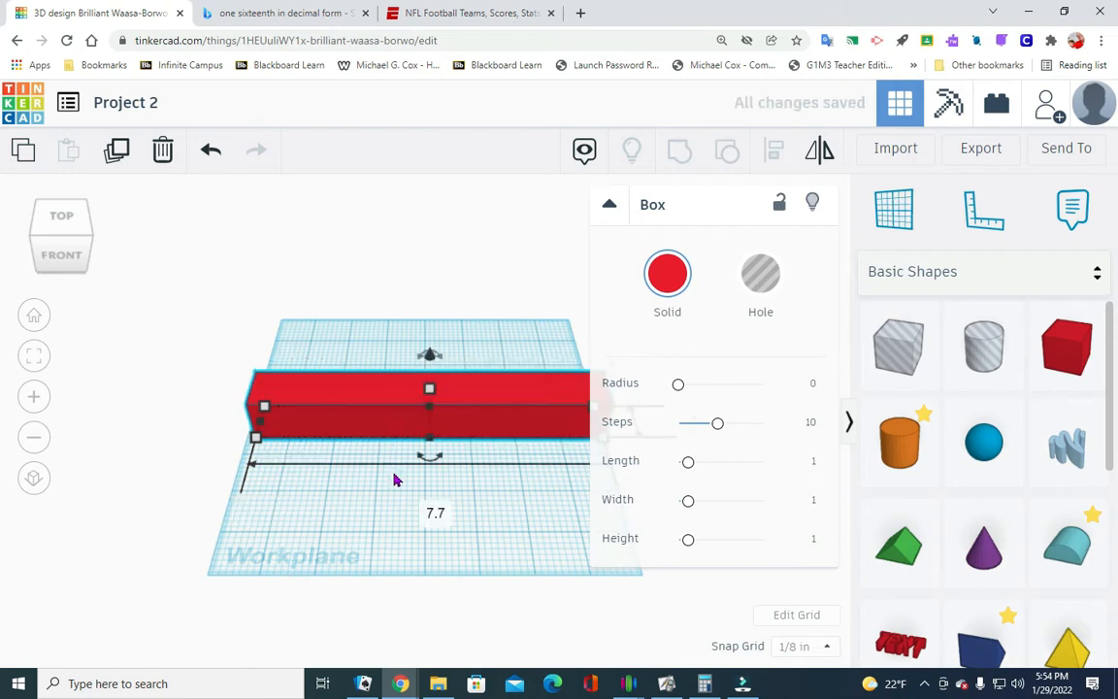
{"action": "left_click", "coordinate": [490, 546]}
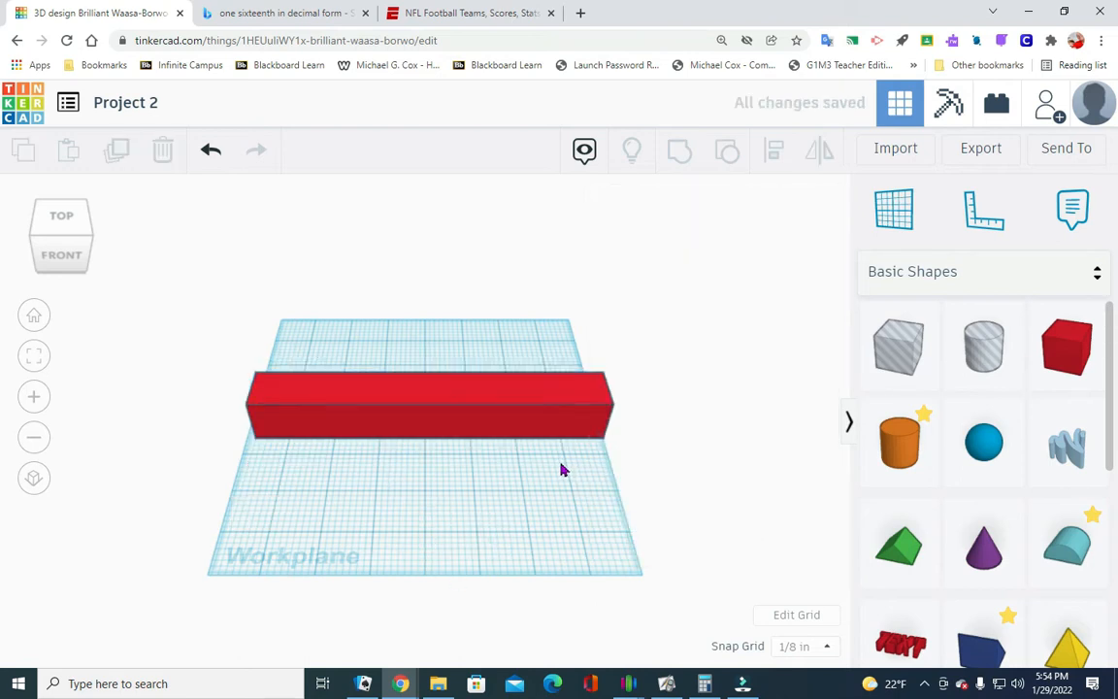
- Set the front-to-back depth of the long red box to 1.1 in
{"action": "scroll", "coordinate": [412, 470], "scroll_direction": "down", "scroll_amount": 4}
{"action": "scroll", "coordinate": [424, 469], "scroll_direction": "up", "scroll_amount": 4}
{"action": "scroll", "coordinate": [424, 467], "scroll_direction": "down", "scroll_amount": 4}
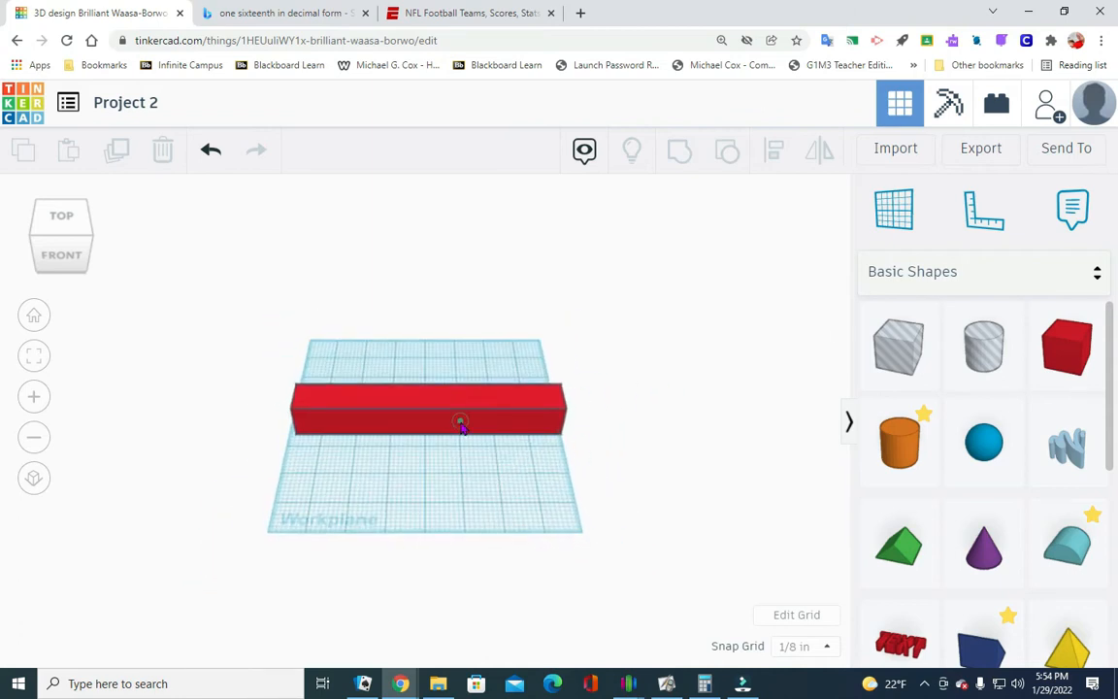
{"action": "left_click", "coordinate": [461, 425]}
{"action": "scroll", "coordinate": [417, 480], "scroll_direction": "up", "scroll_amount": 5}
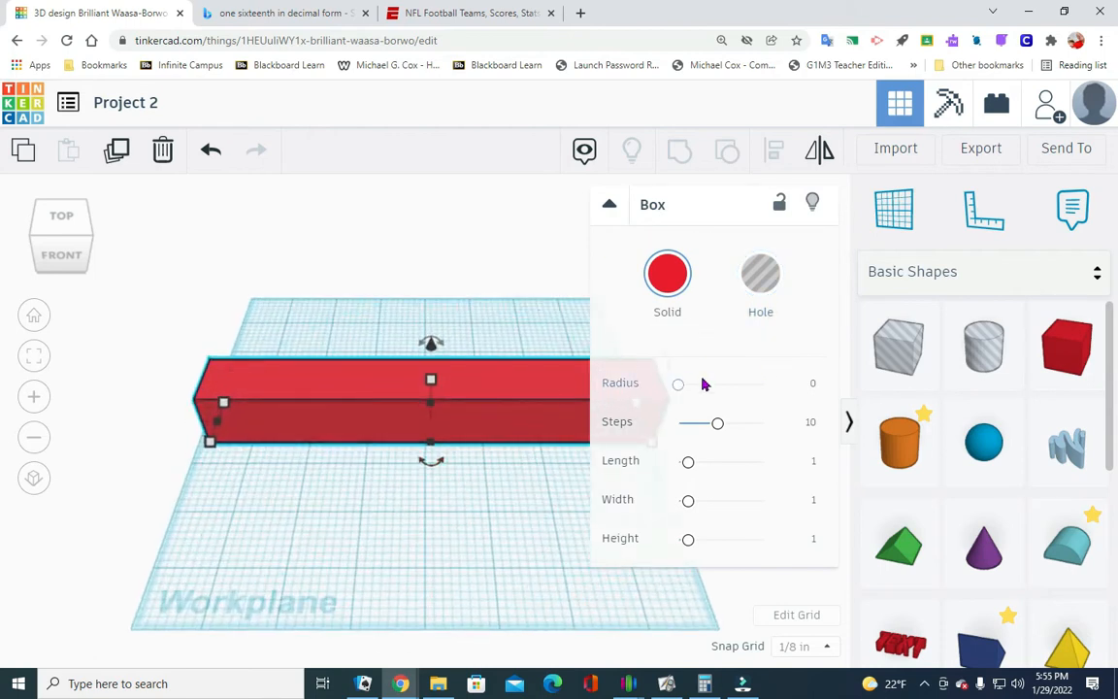
{"action": "mouse_move", "coordinate": [210, 443]}
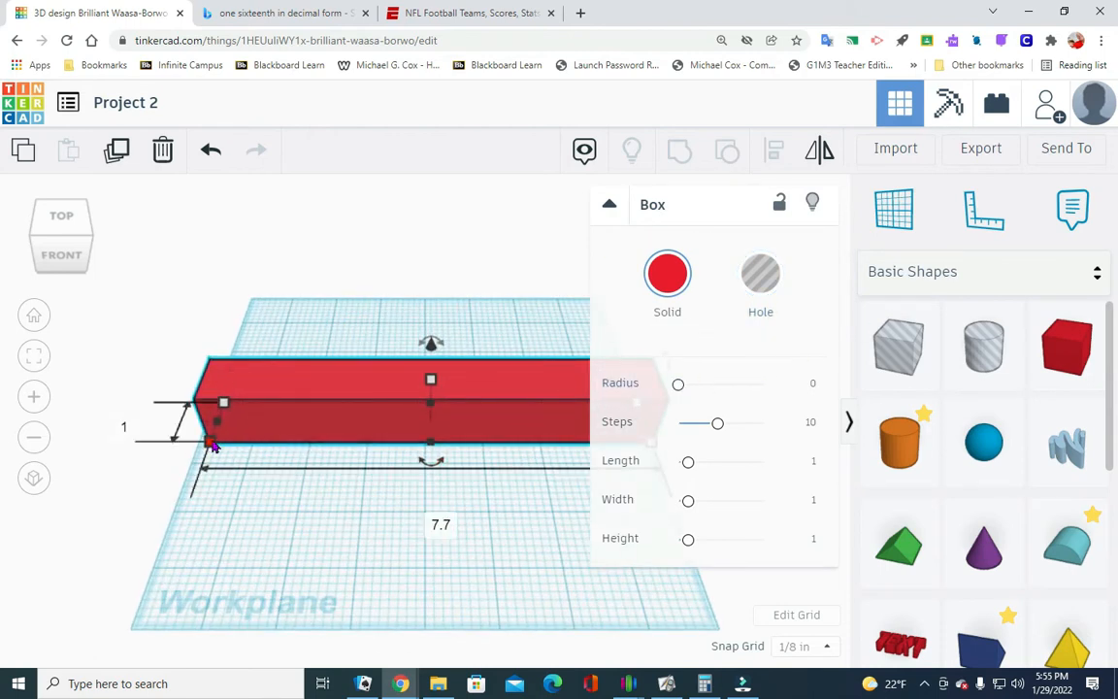
{"action": "left_click", "coordinate": [123, 426]}
{"action": "type", "text": "1."}
{"action": "key", "text": "Return"}
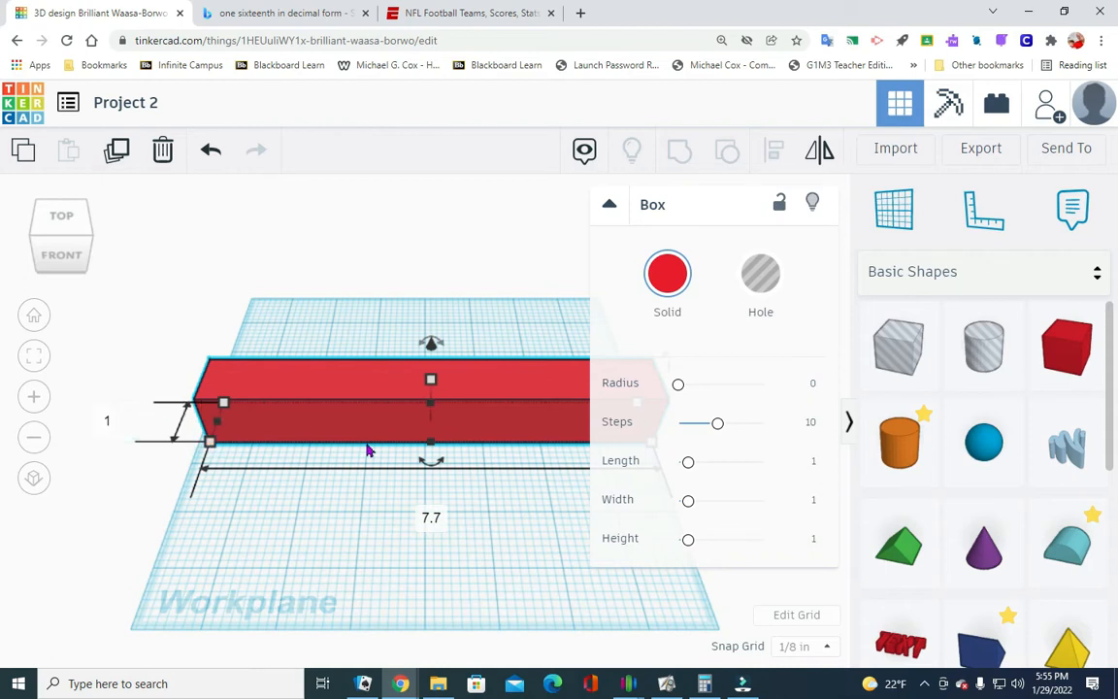
{"action": "left_click", "coordinate": [114, 421]}
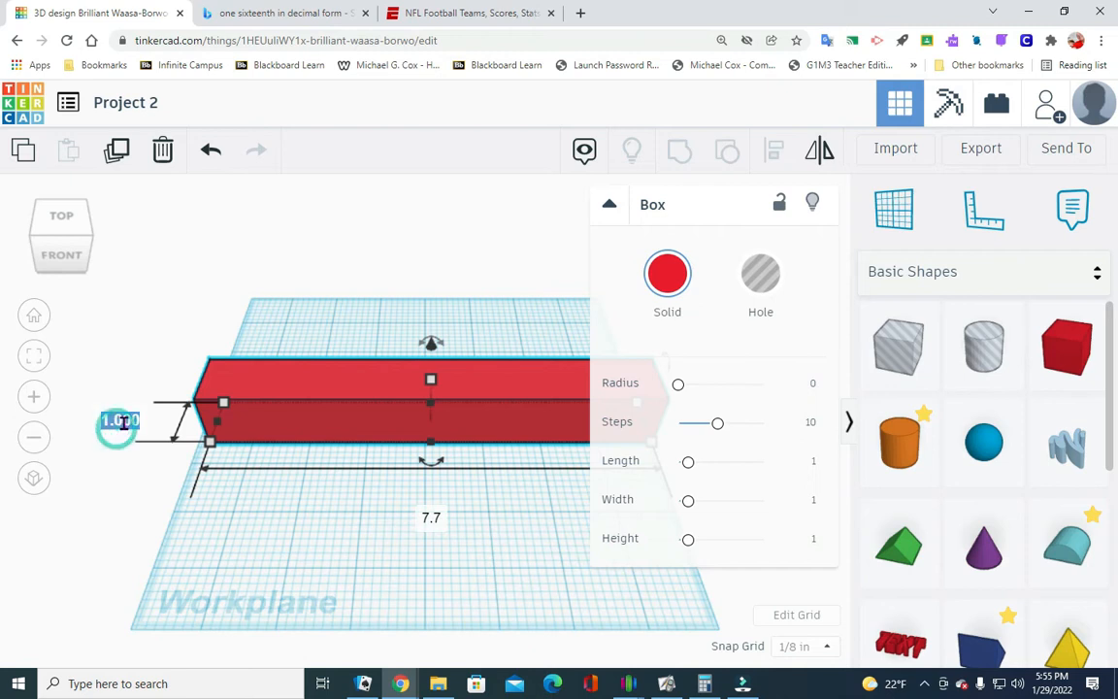
{"action": "left_click", "coordinate": [250, 538]}
{"action": "left_click", "coordinate": [110, 416]}
{"action": "type", "text": "1"}
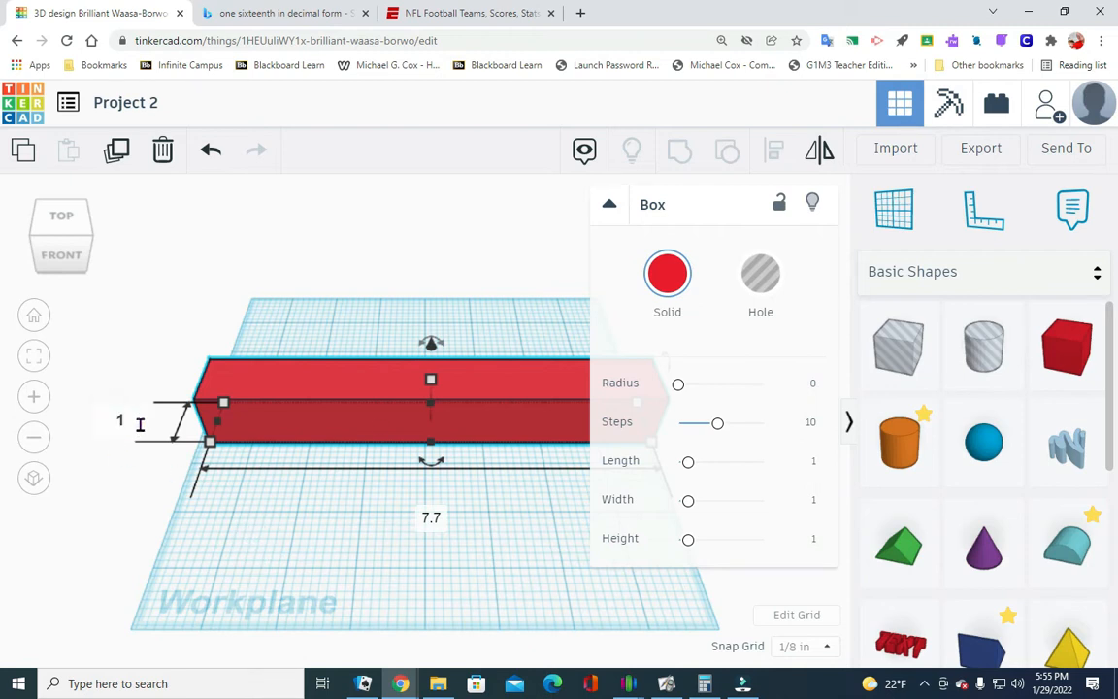
{"action": "type", "text": ".1"}
{"action": "key", "text": "Return"}
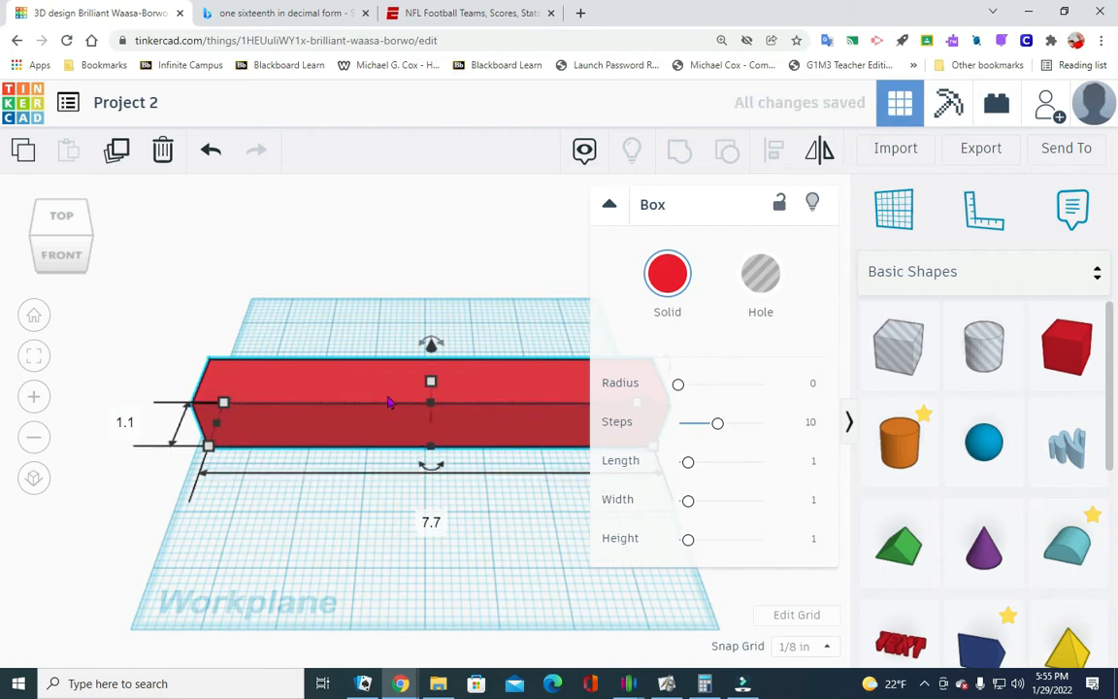
- Set the height of the long red box to 1.1 in
{"action": "mouse_move", "coordinate": [431, 384]}
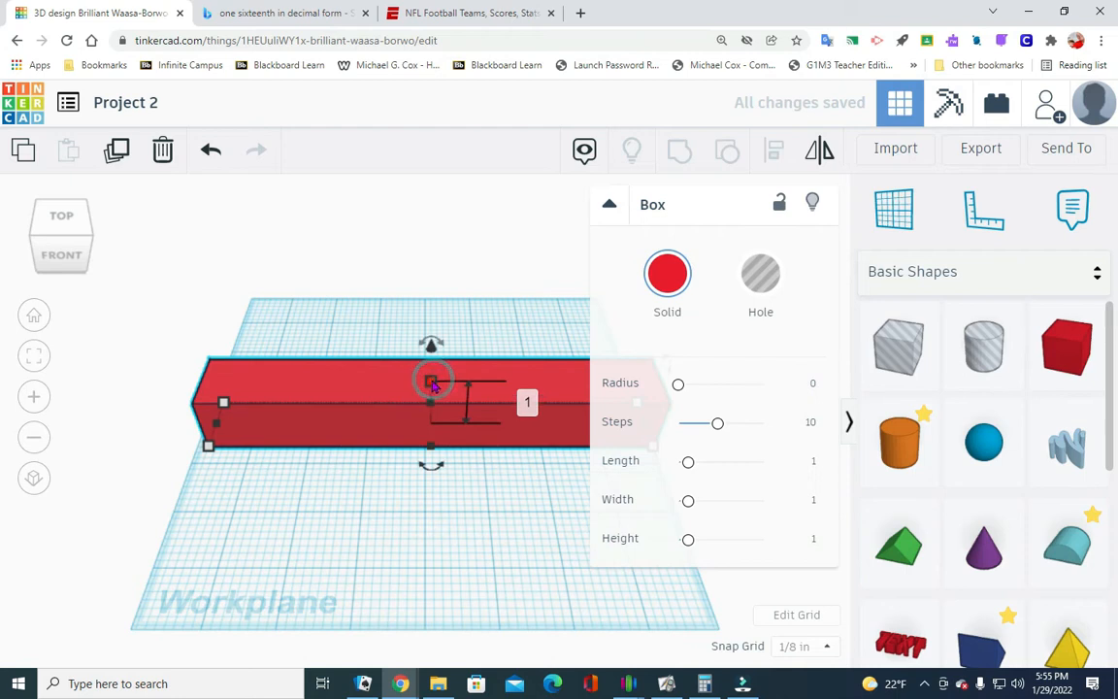
{"action": "left_click", "coordinate": [529, 402]}
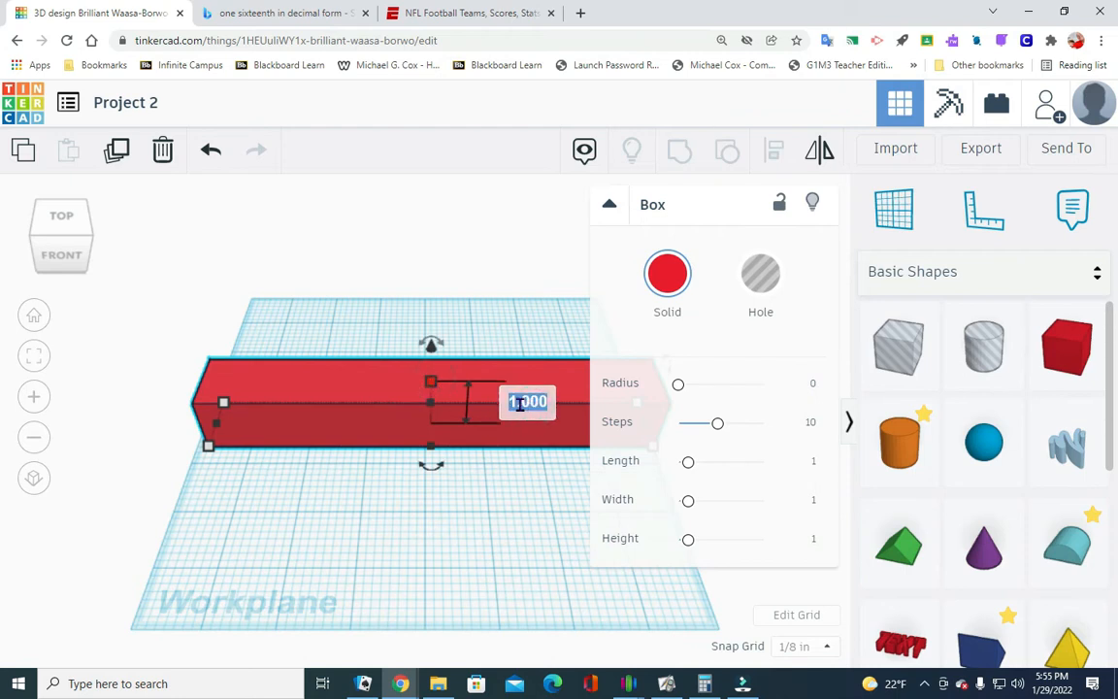
{"action": "type", "text": "1.1"}
{"action": "key", "text": "Return"}
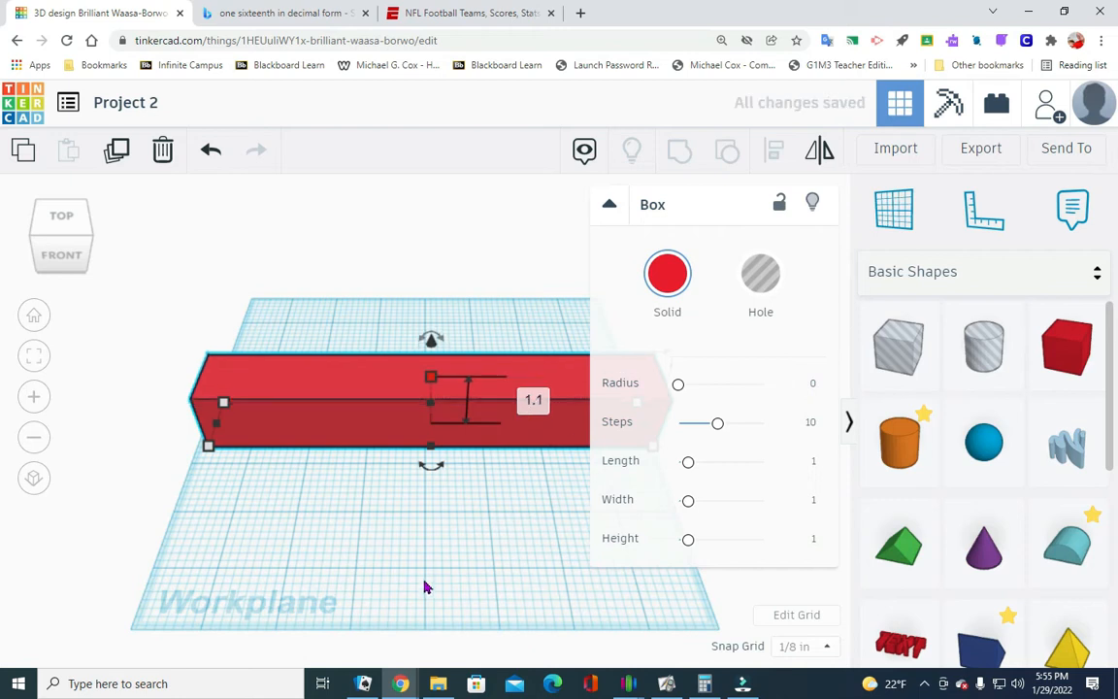
{"action": "left_click", "coordinate": [537, 525]}
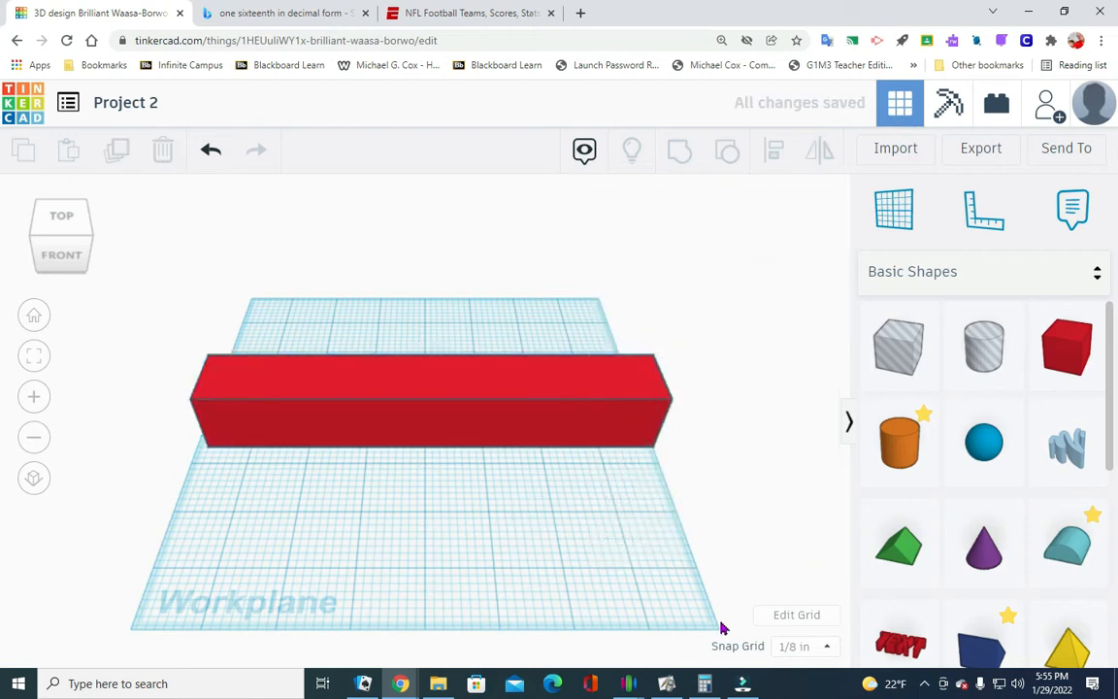
- Place a green Roof shape on the workplane in front of the red box, near its left end
{"action": "left_click", "coordinate": [86, 232]}
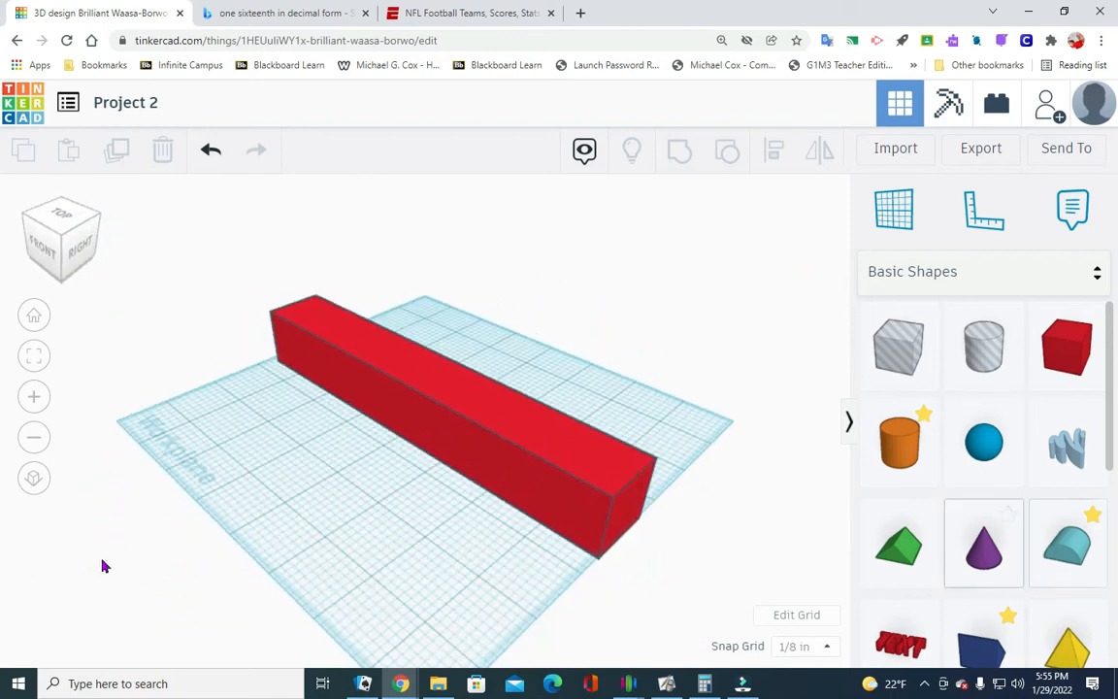
{"action": "left_click_drag", "start_coordinate": [907, 553], "coordinate": [247, 419]}
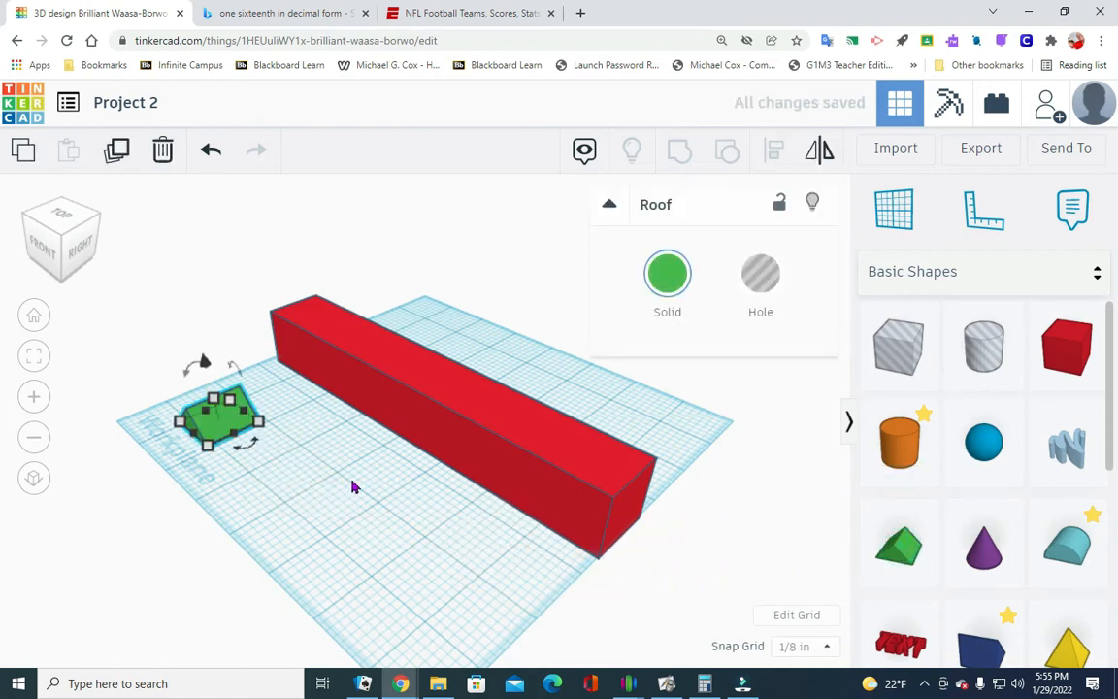
{"action": "left_click", "coordinate": [355, 501]}
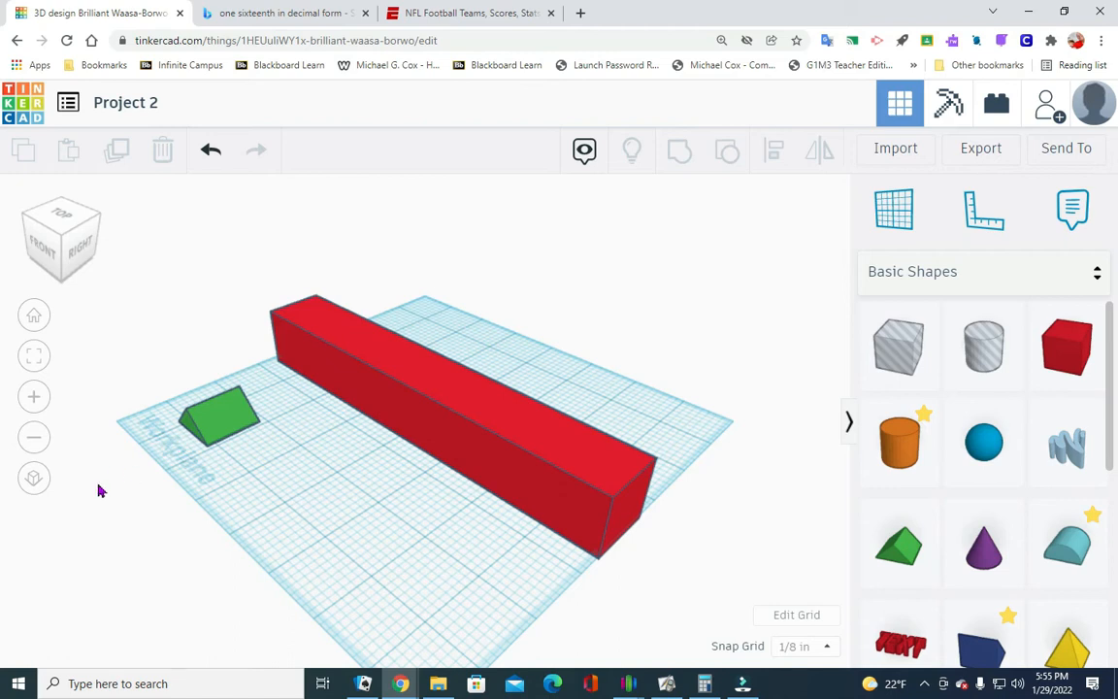
- Rotate the green roof 90° in the workplane so its ridge runs parallel to the long red box
{"action": "left_click", "coordinate": [213, 425]}
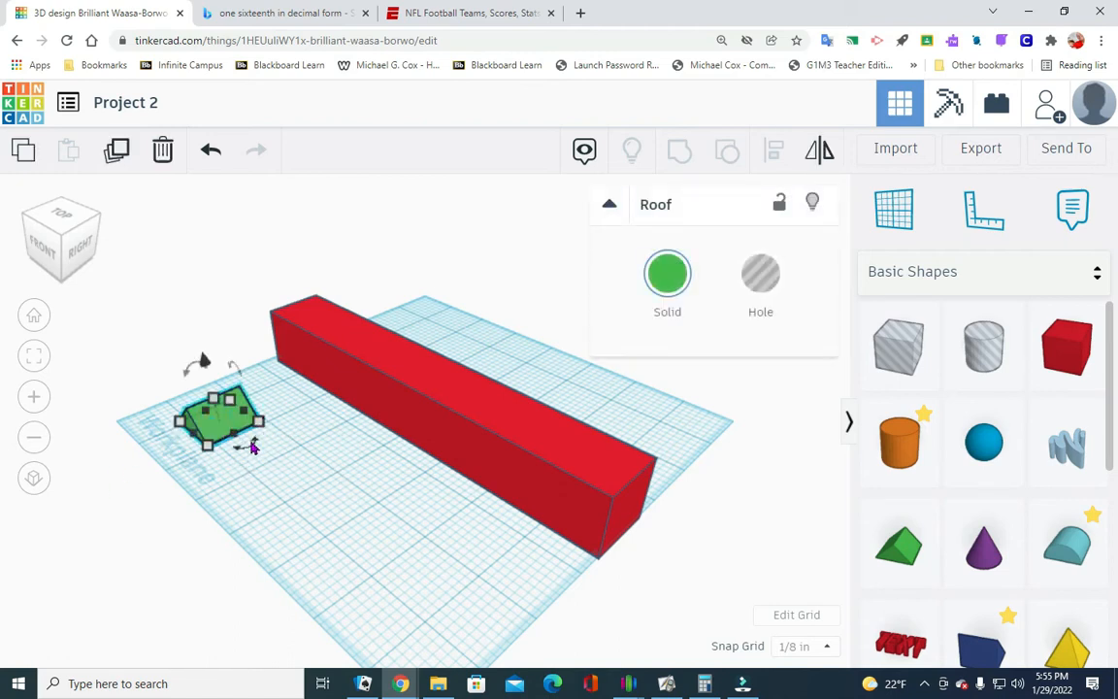
{"action": "left_click_drag", "start_coordinate": [247, 443], "coordinate": [264, 460]}
{"action": "left_click", "coordinate": [256, 450]}
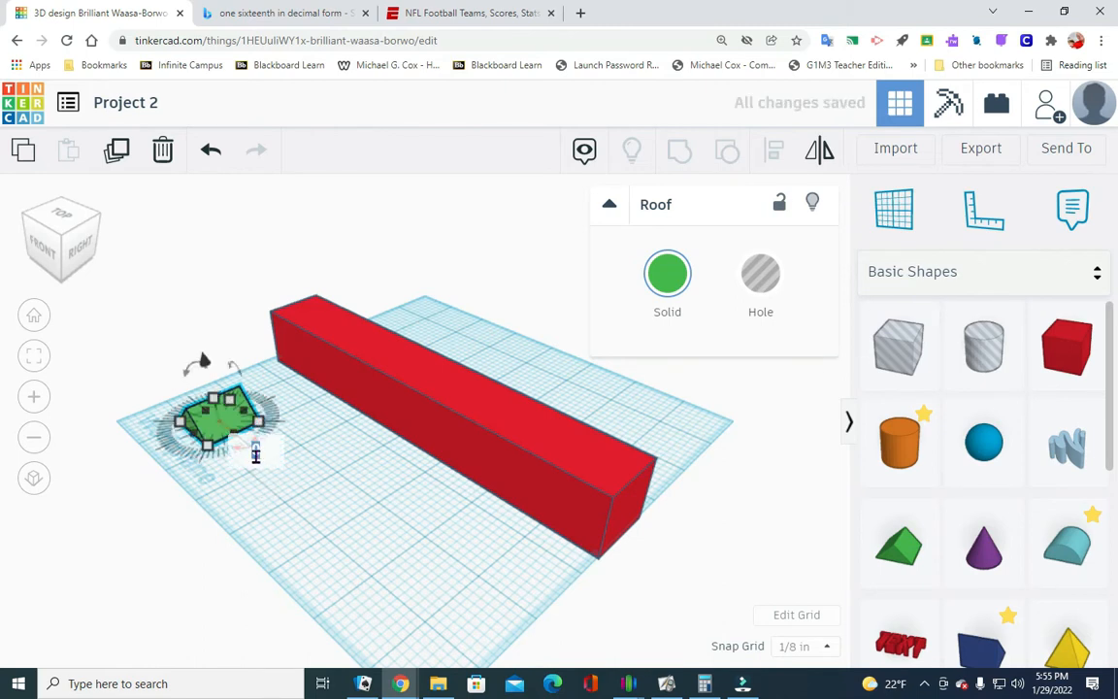
{"action": "type", "text": "90"}
{"action": "key", "text": "Return"}
{"action": "left_click", "coordinate": [381, 548]}
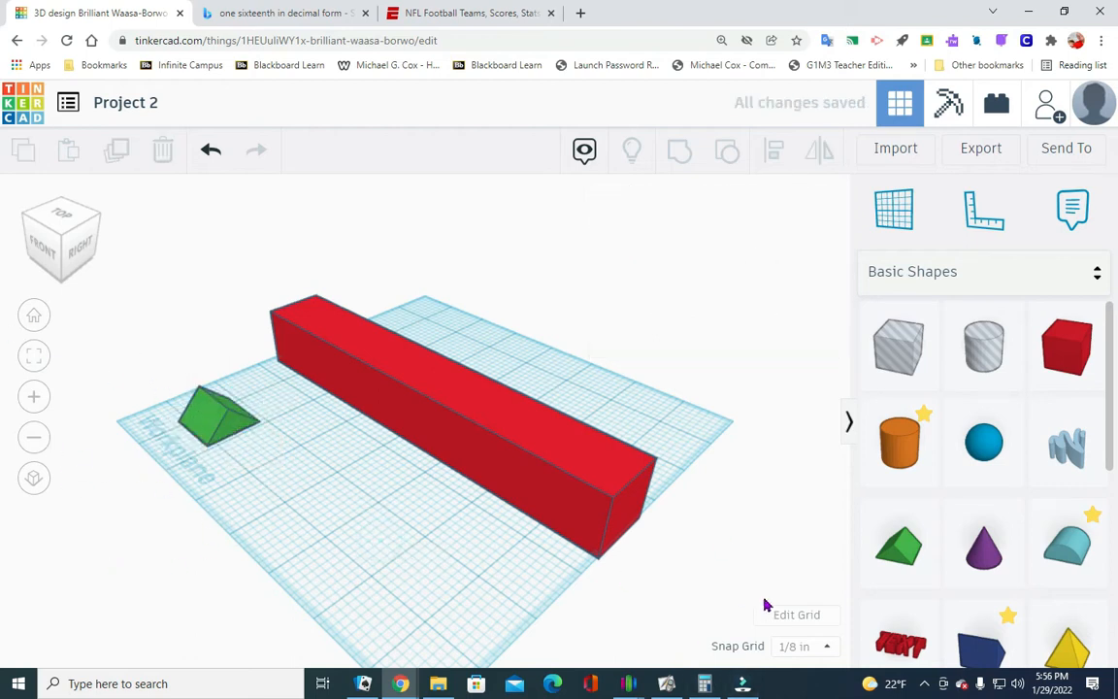
- Set the length of the green roof along its ridge to 7.7 in
{"action": "left_click", "coordinate": [209, 427]}
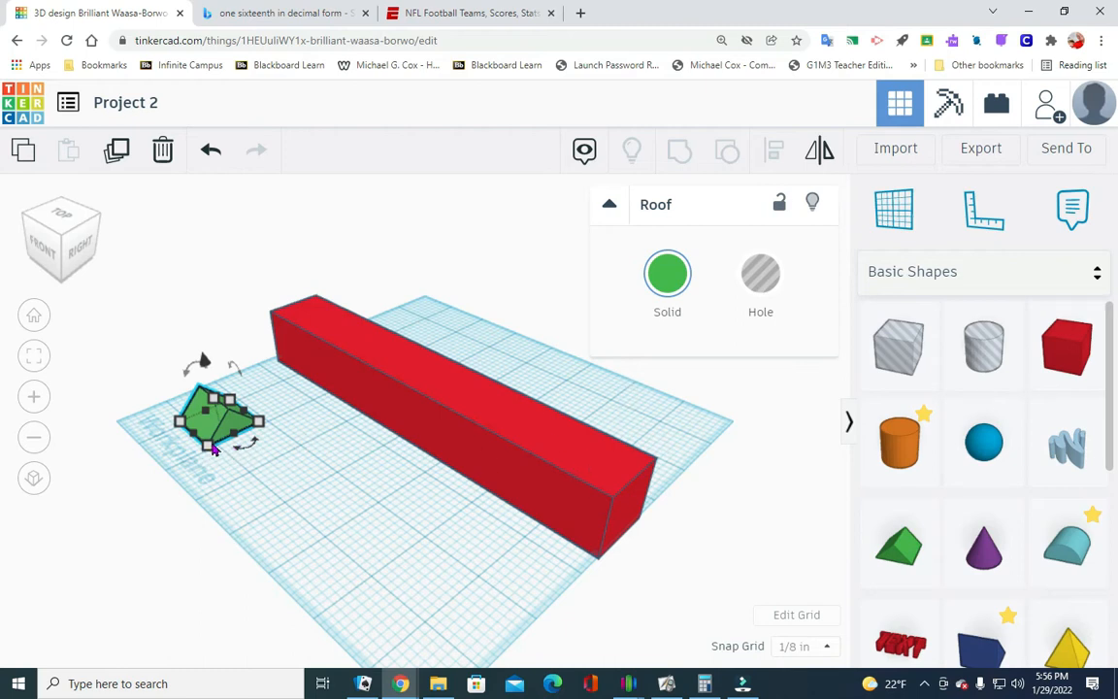
{"action": "mouse_move", "coordinate": [207, 444]}
{"action": "left_click", "coordinate": [98, 476]}
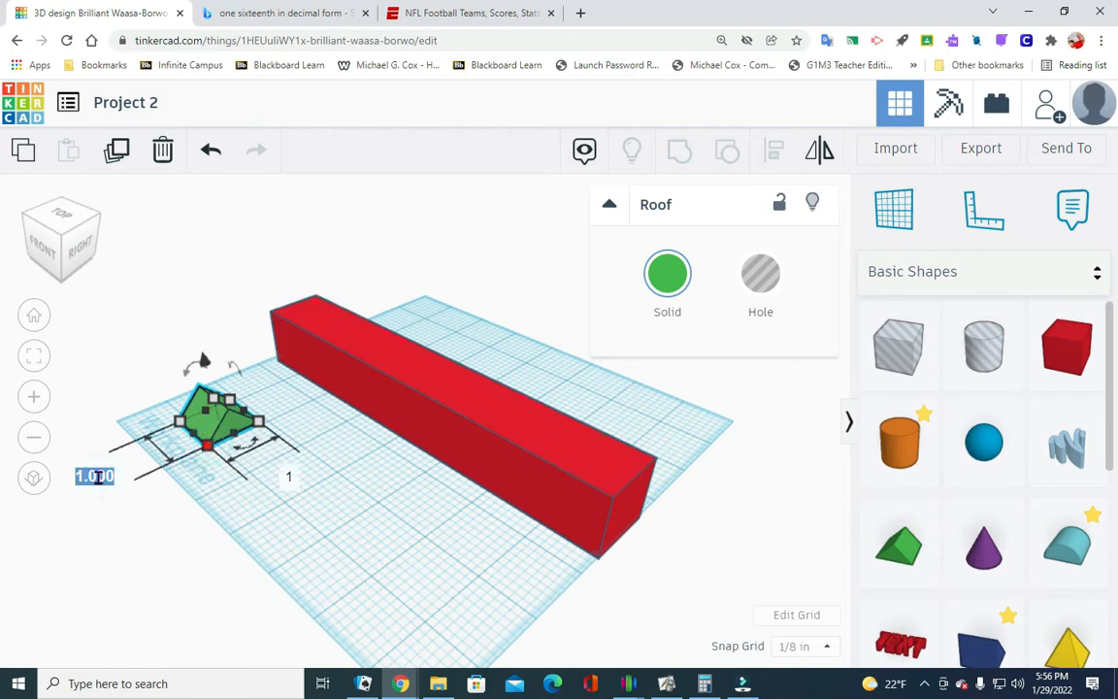
{"action": "type", "text": "7.7"}
{"action": "key", "text": "Return"}
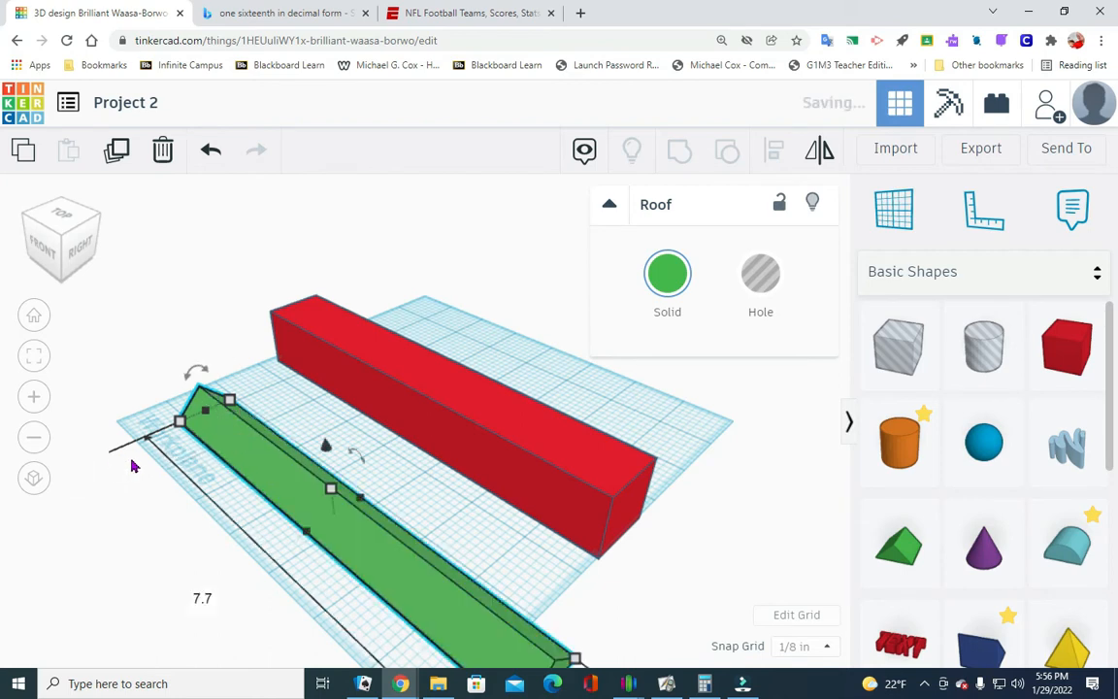
- Shift the green roof back onto the workplane in front of the red box and set its front-to-back depth to 1.1 in
{"action": "left_click_drag", "start_coordinate": [380, 550], "coordinate": [329, 520]}
{"action": "scroll", "coordinate": [341, 589], "scroll_direction": "down", "scroll_amount": 2}
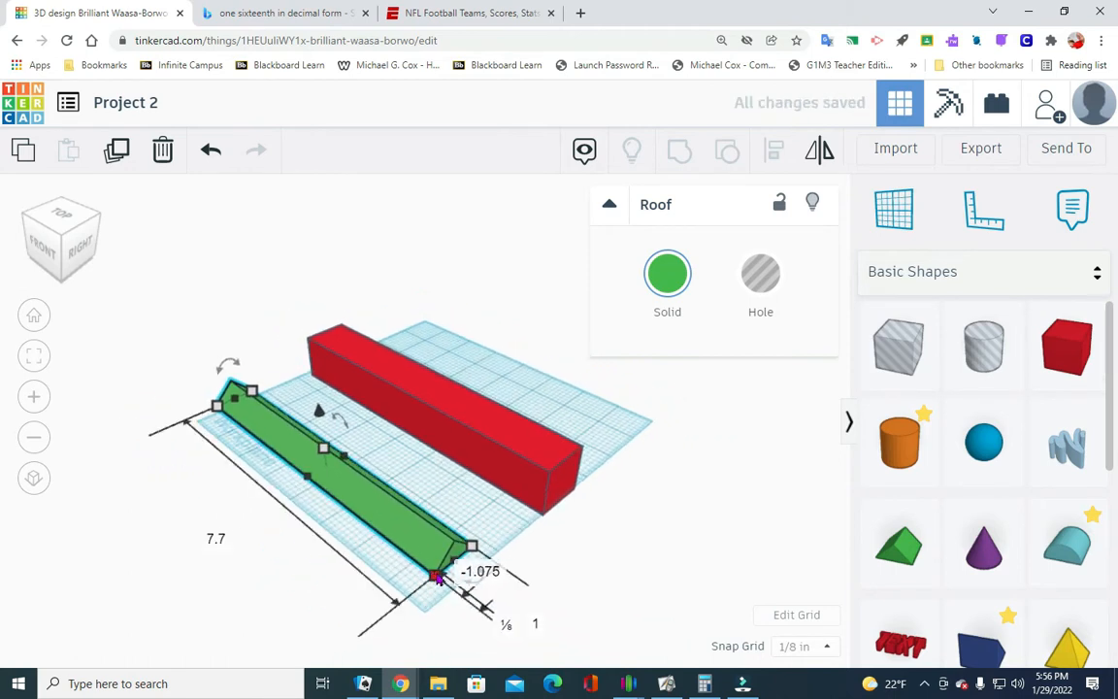
{"action": "left_click", "coordinate": [530, 615]}
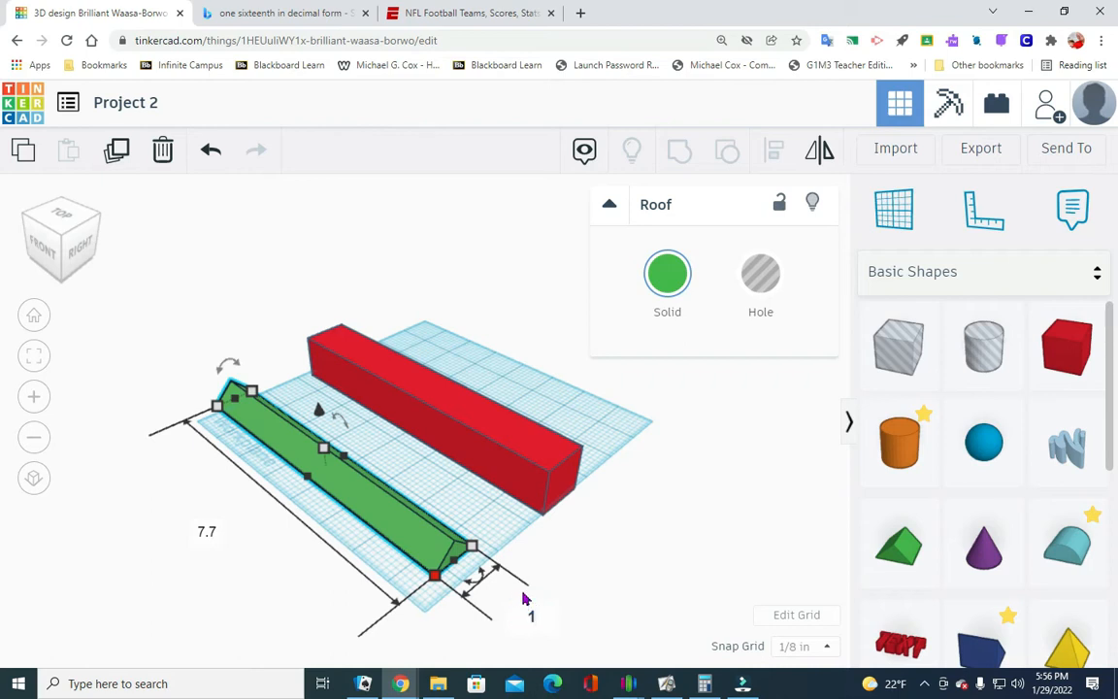
{"action": "type", "text": ".1"}
{"action": "key", "text": "Return"}
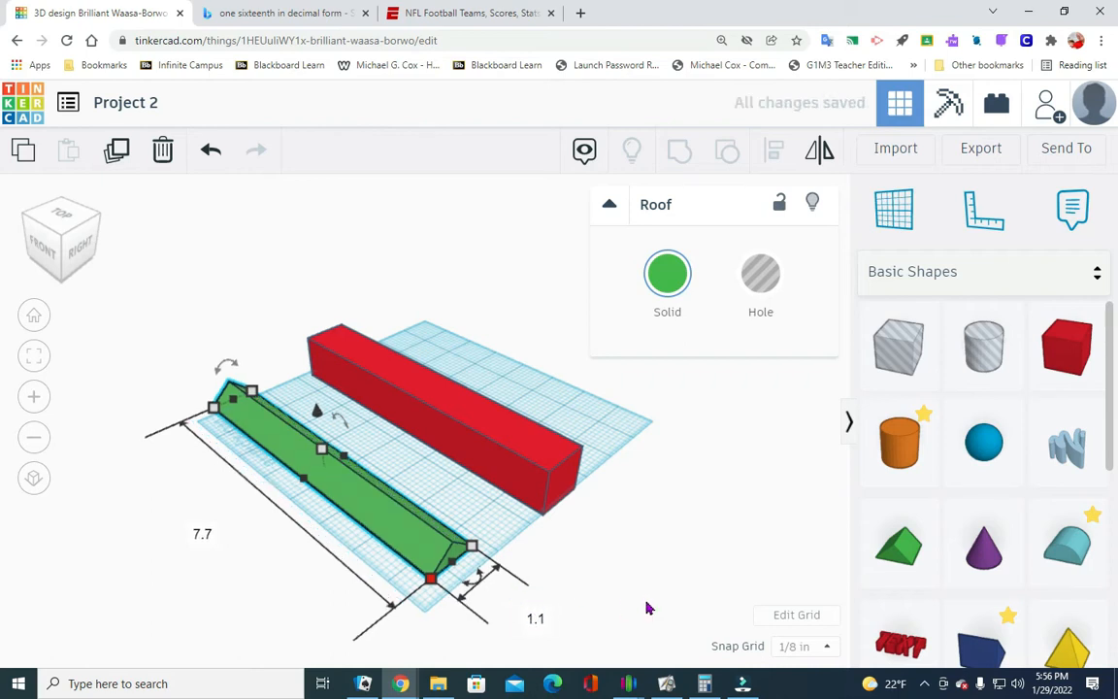
{"action": "left_click", "coordinate": [660, 582]}
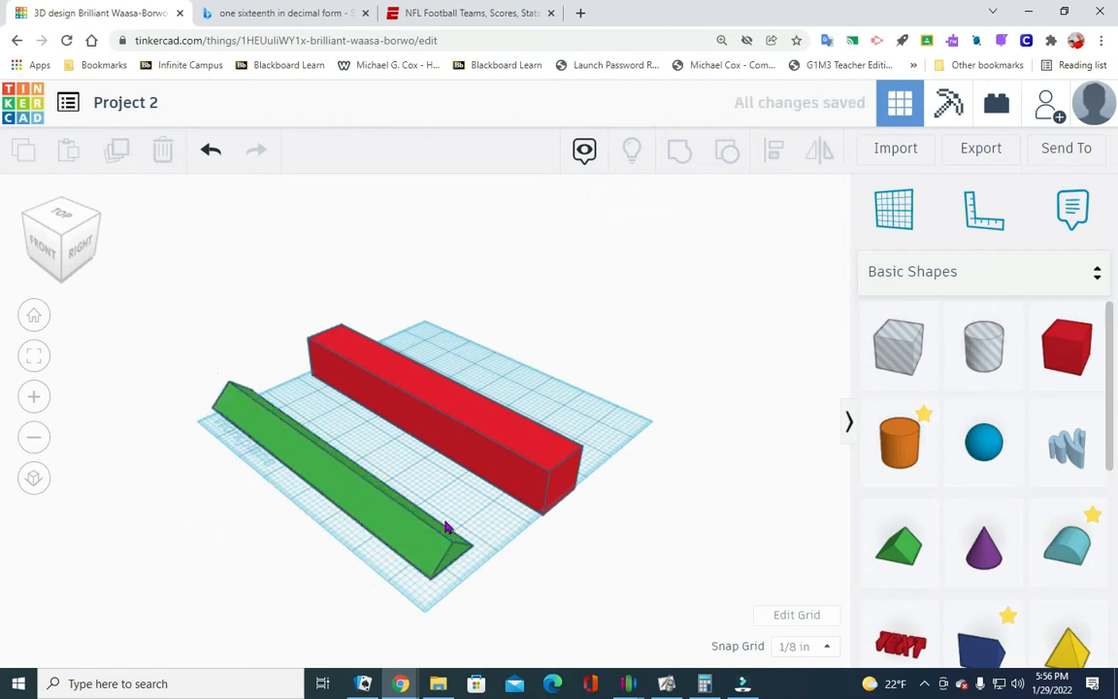
- Set the height of the green roof to 0.75 in and check it against the red box from the front
{"action": "left_click", "coordinate": [309, 477]}
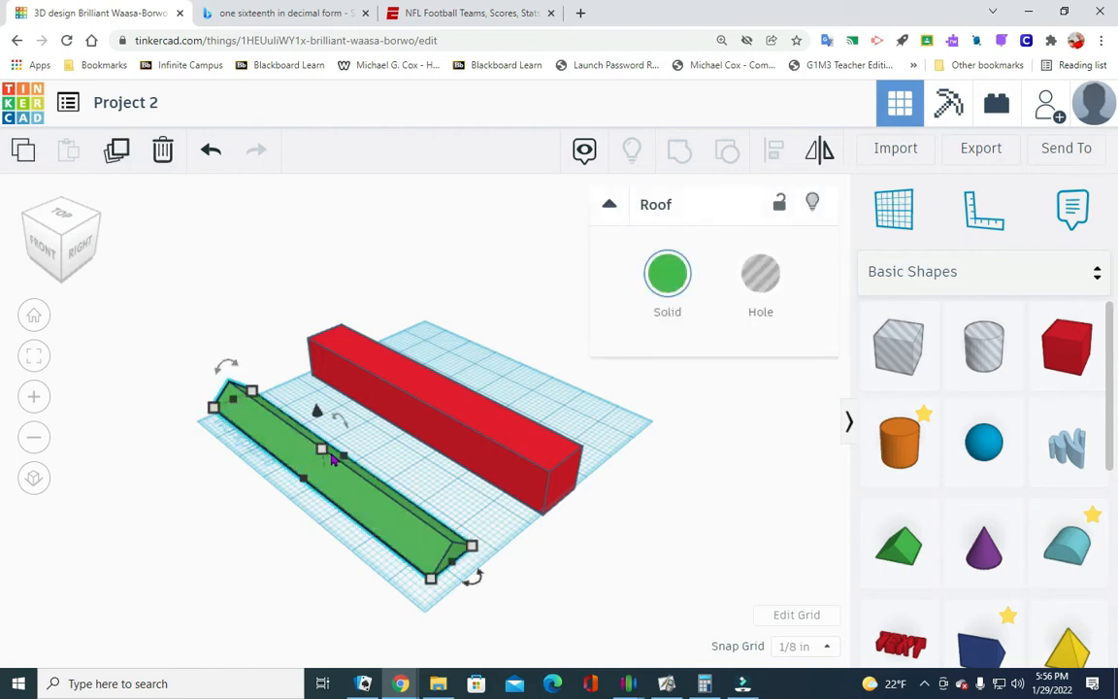
{"action": "left_click", "coordinate": [414, 454]}
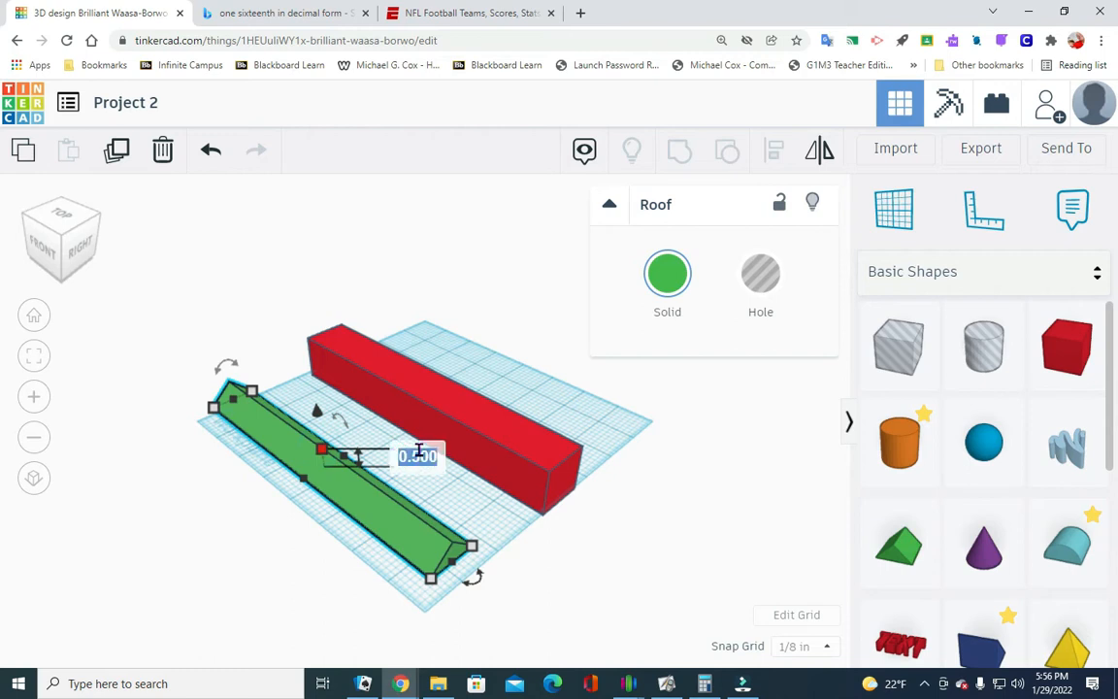
{"action": "key", "text": "BackSpace"}
{"action": "type", "text": ".75"}
{"action": "key", "text": "Return"}
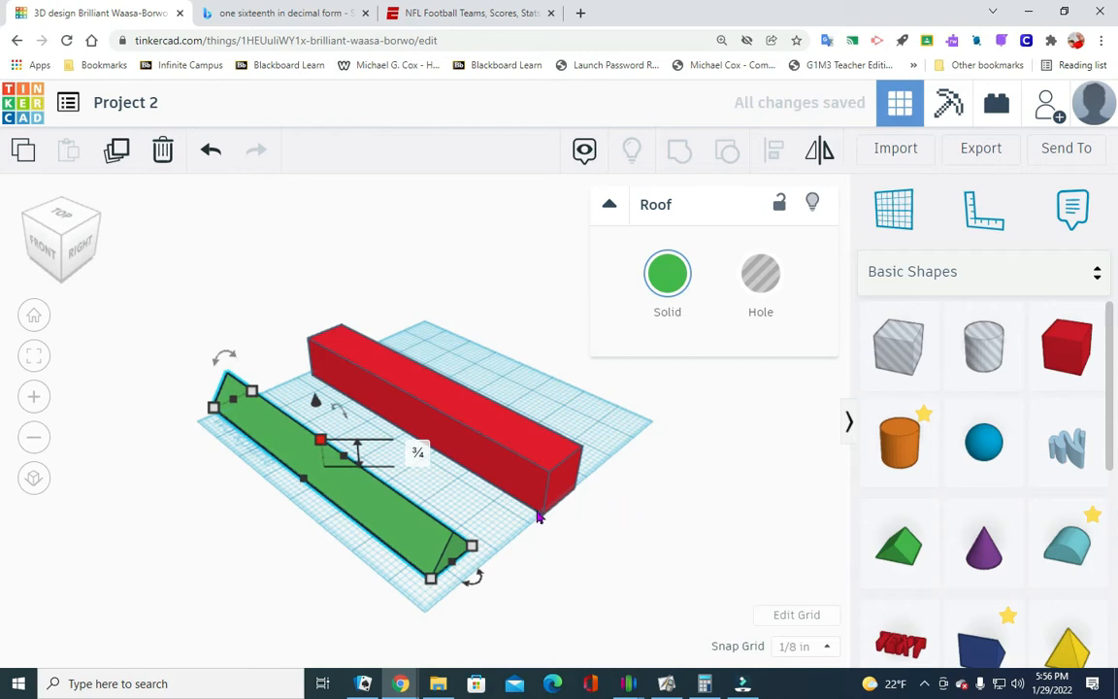
{"action": "left_click", "coordinate": [44, 249]}
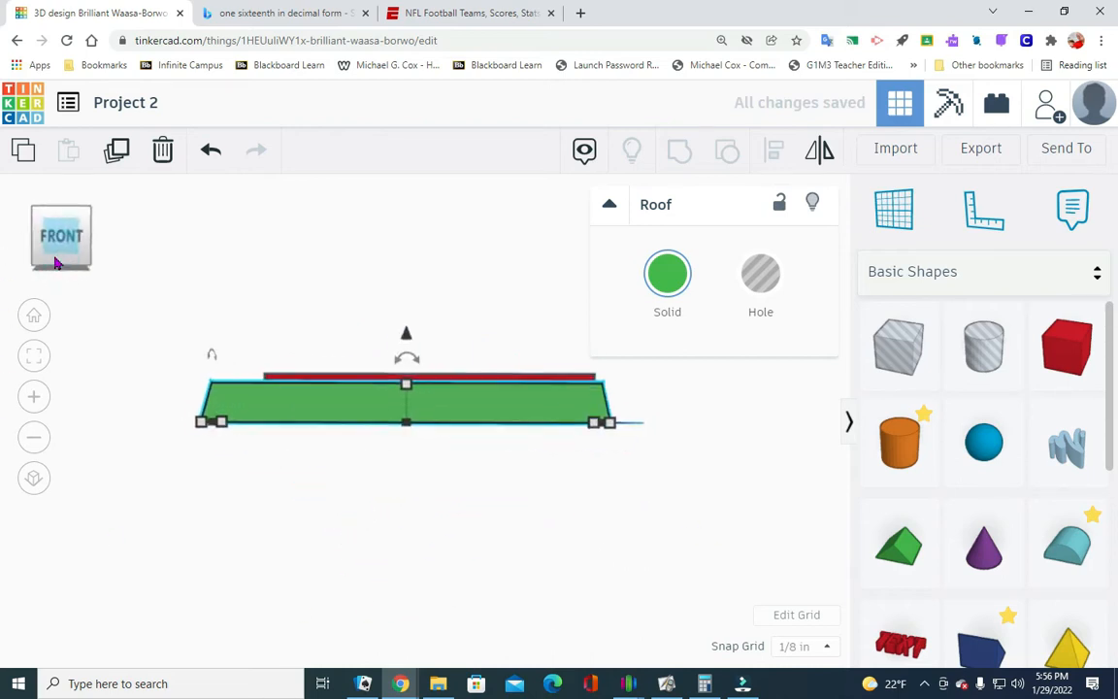
{"action": "left_click", "coordinate": [90, 213]}
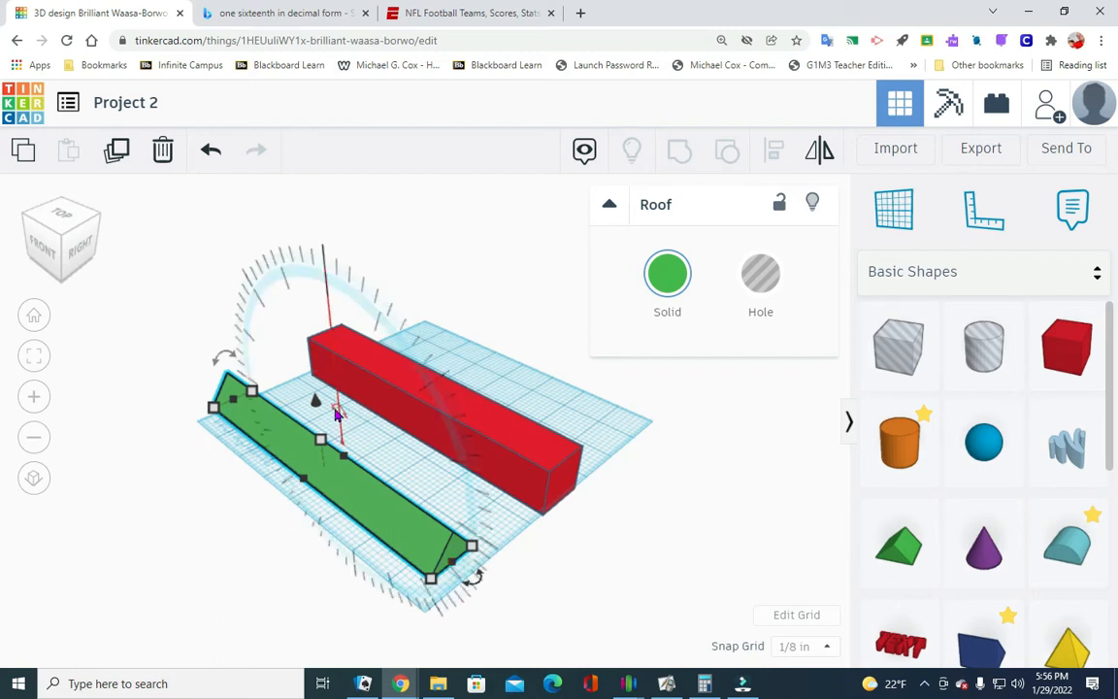
- Raise the green roof 1.1 in above the workplane
{"action": "left_click_drag", "start_coordinate": [313, 400], "coordinate": [316, 392]}
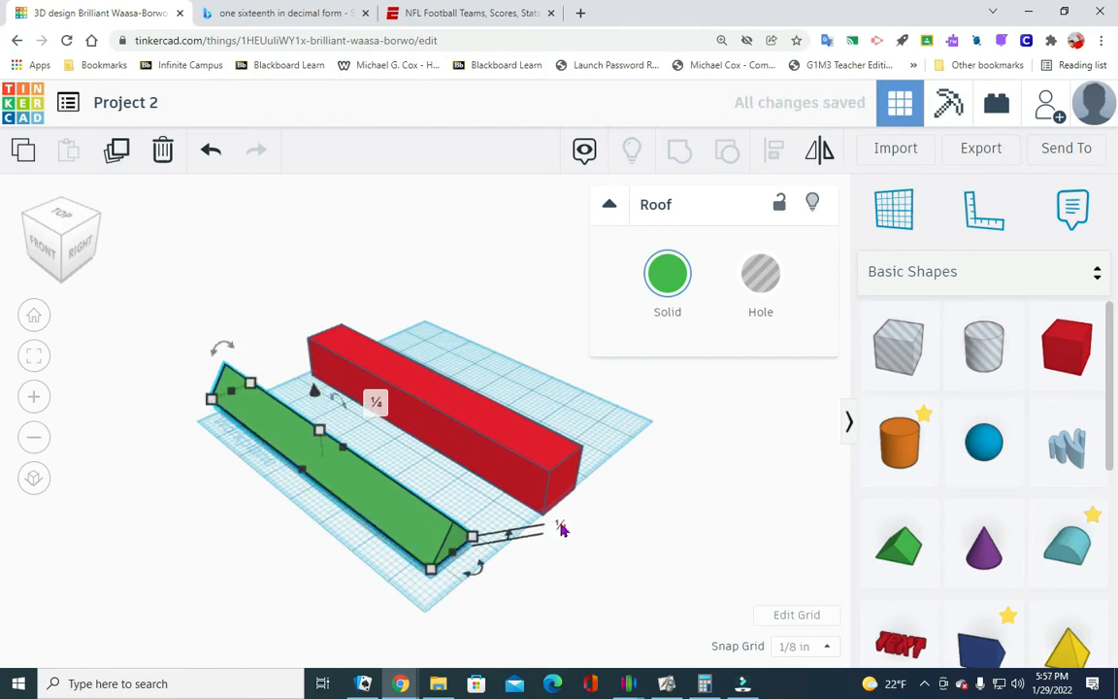
{"action": "left_click", "coordinate": [559, 527]}
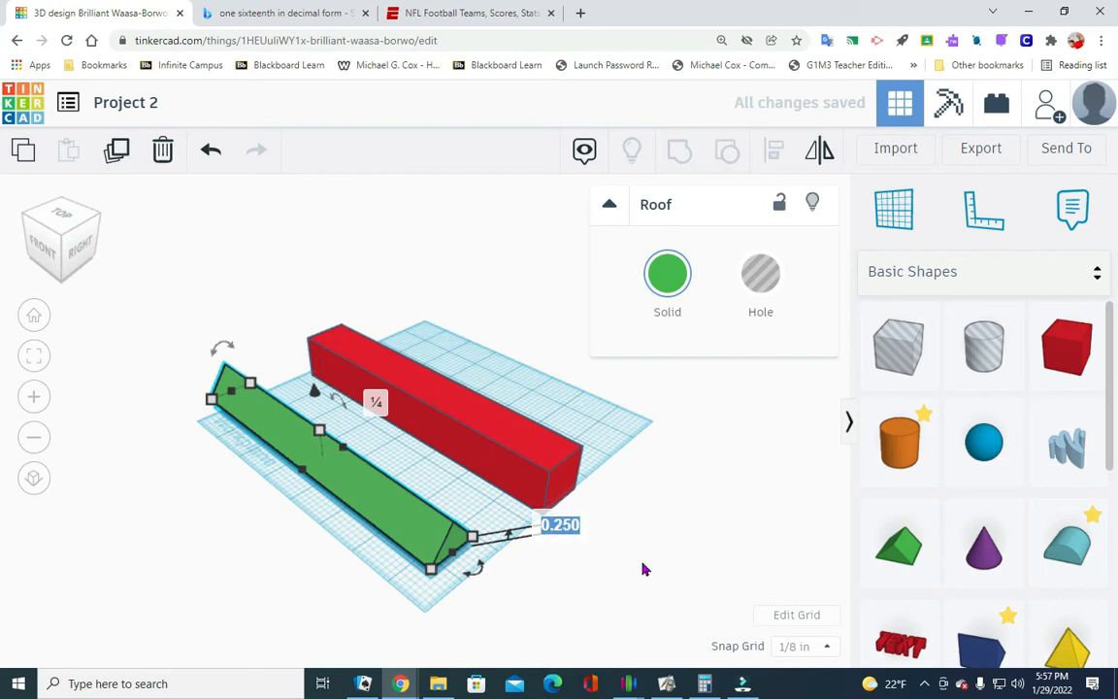
{"action": "type", "text": "1.1"}
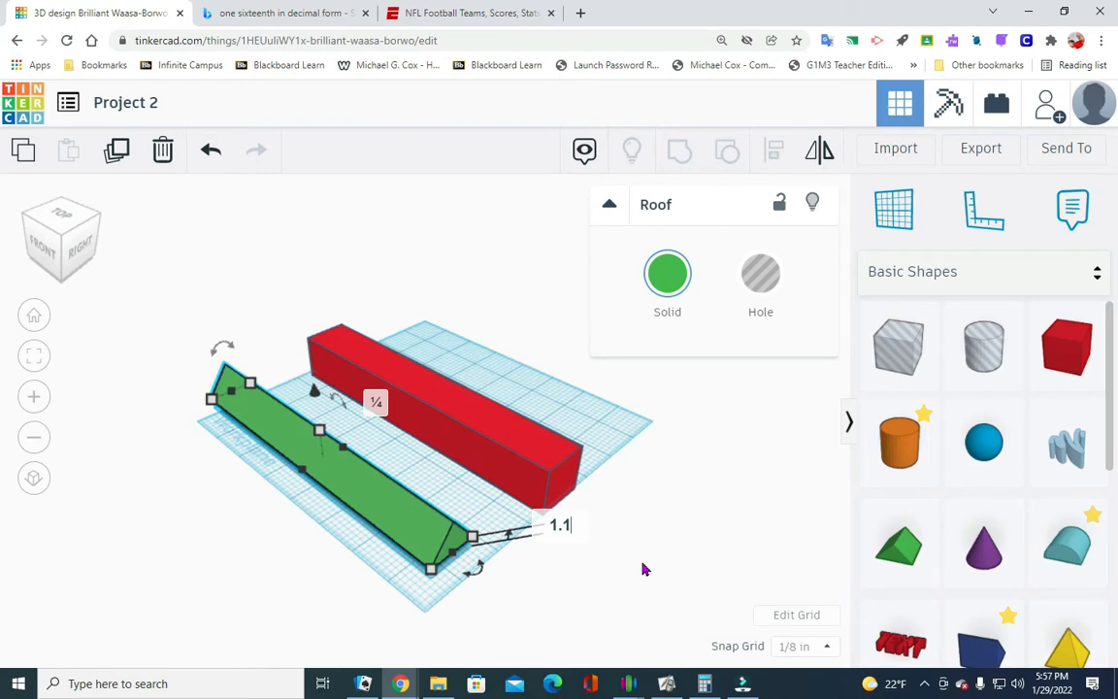
{"action": "key", "text": "Return"}
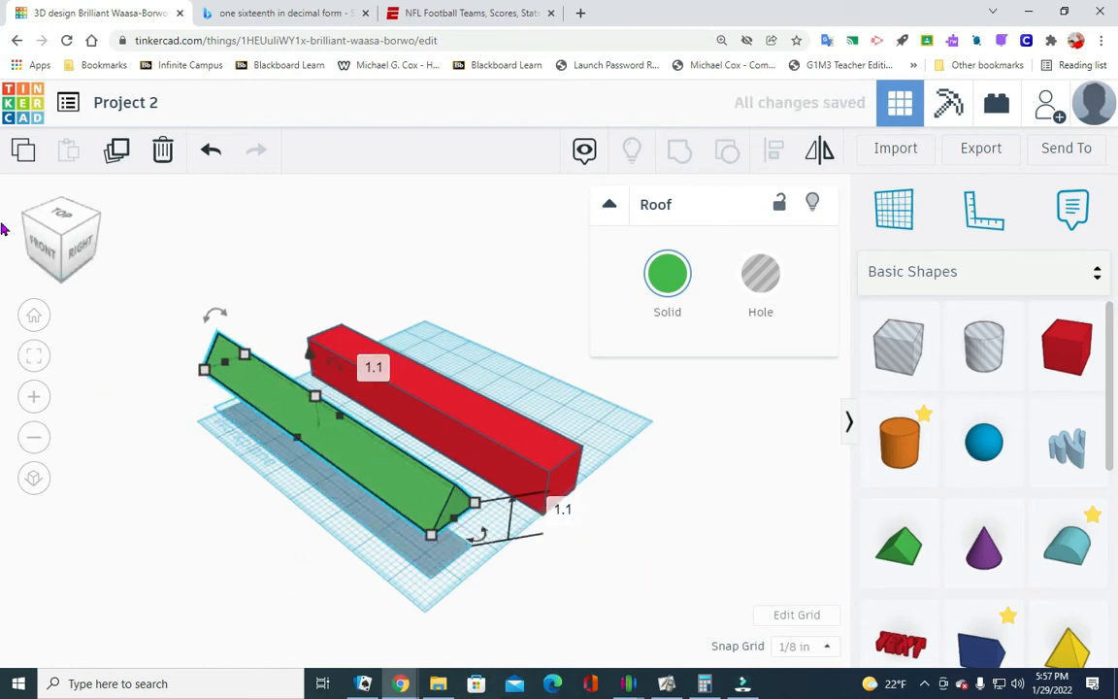
- Move the raised green roof onto the top of the long red box and check its fit from the front
{"action": "left_click_drag", "start_coordinate": [381, 471], "coordinate": [499, 420]}
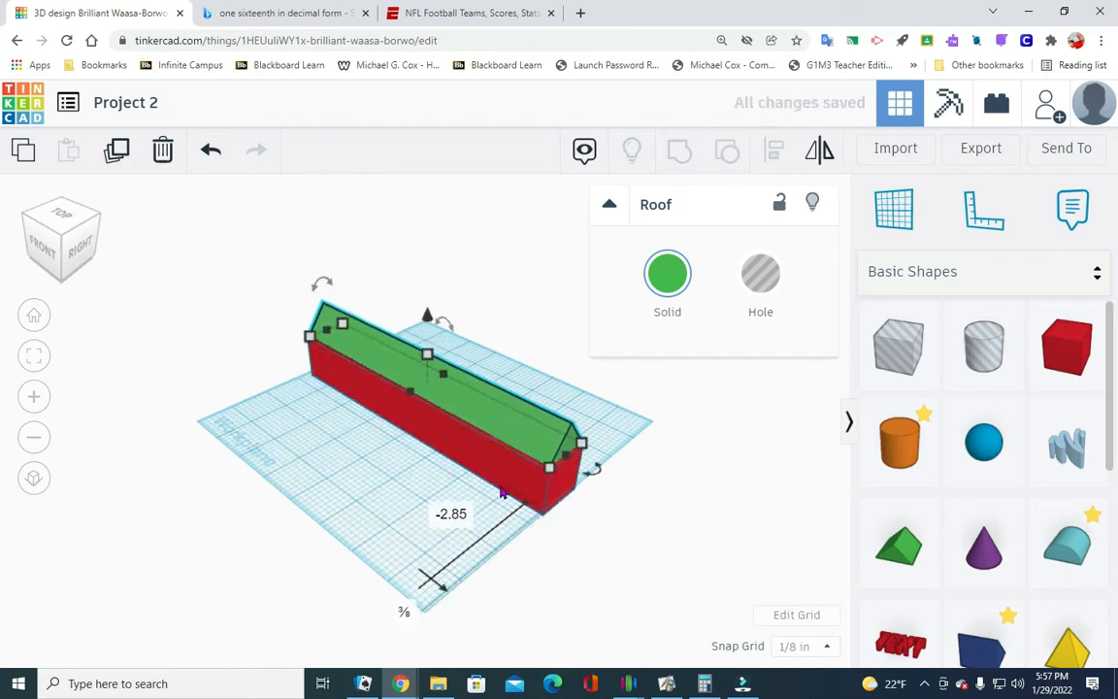
{"action": "left_click", "coordinate": [48, 252]}
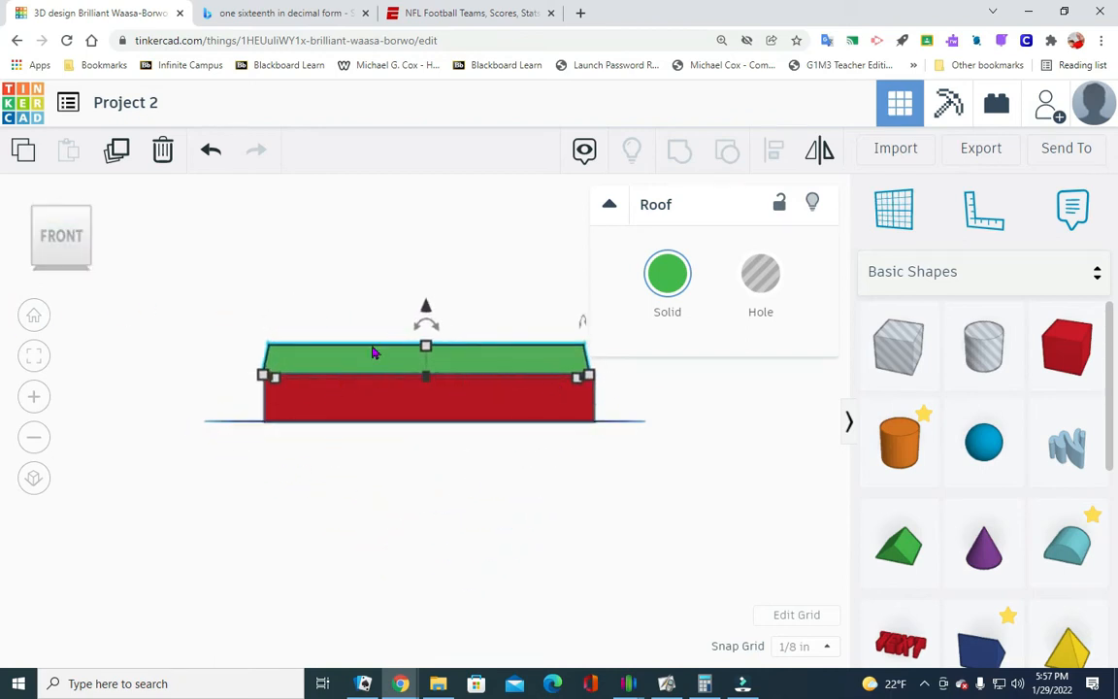
{"action": "left_click", "coordinate": [87, 211]}
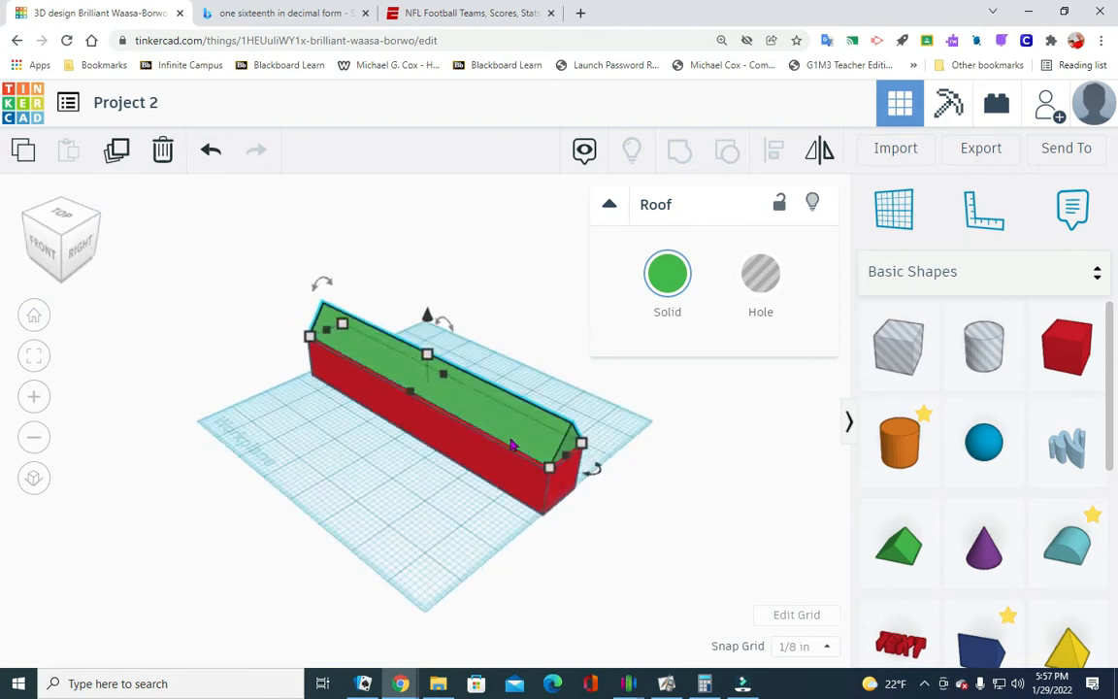
{"action": "left_click", "coordinate": [348, 458]}
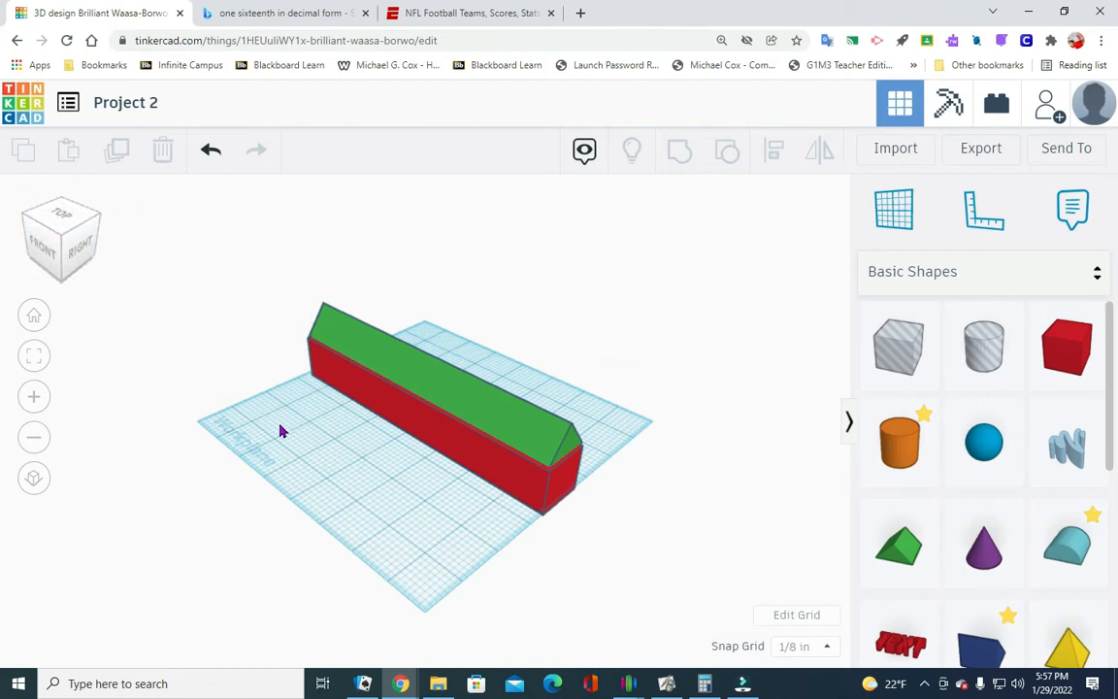
- Select the roof and the box together and align their centers from front to back
{"action": "left_click_drag", "start_coordinate": [308, 489], "coordinate": [593, 306]}
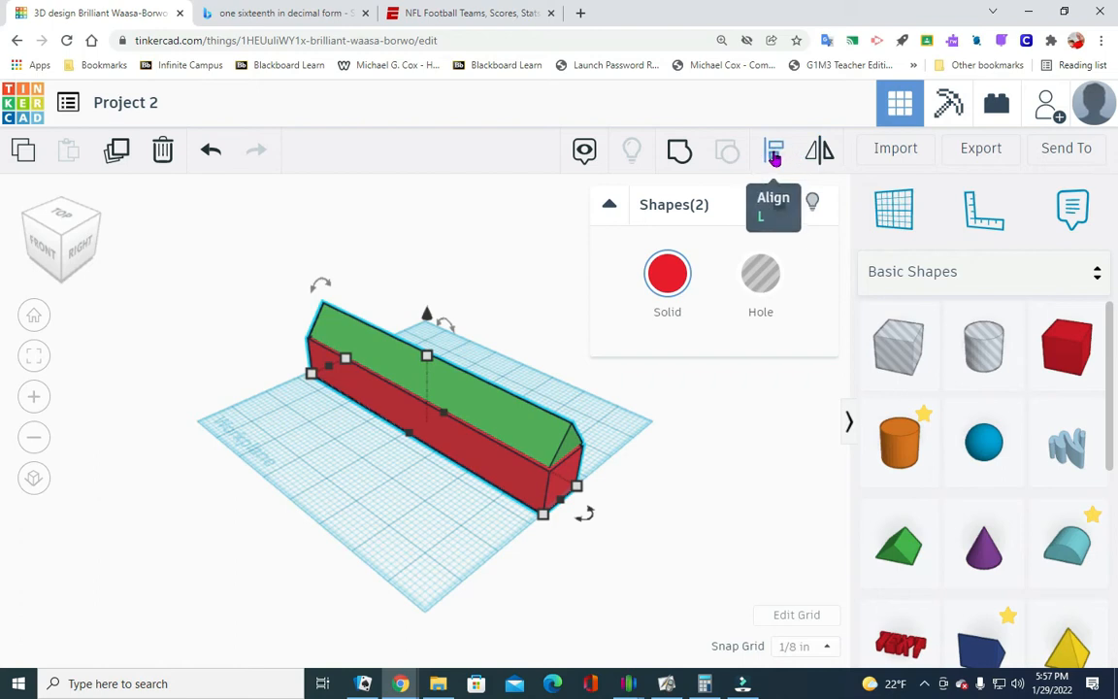
{"action": "left_click", "coordinate": [774, 153]}
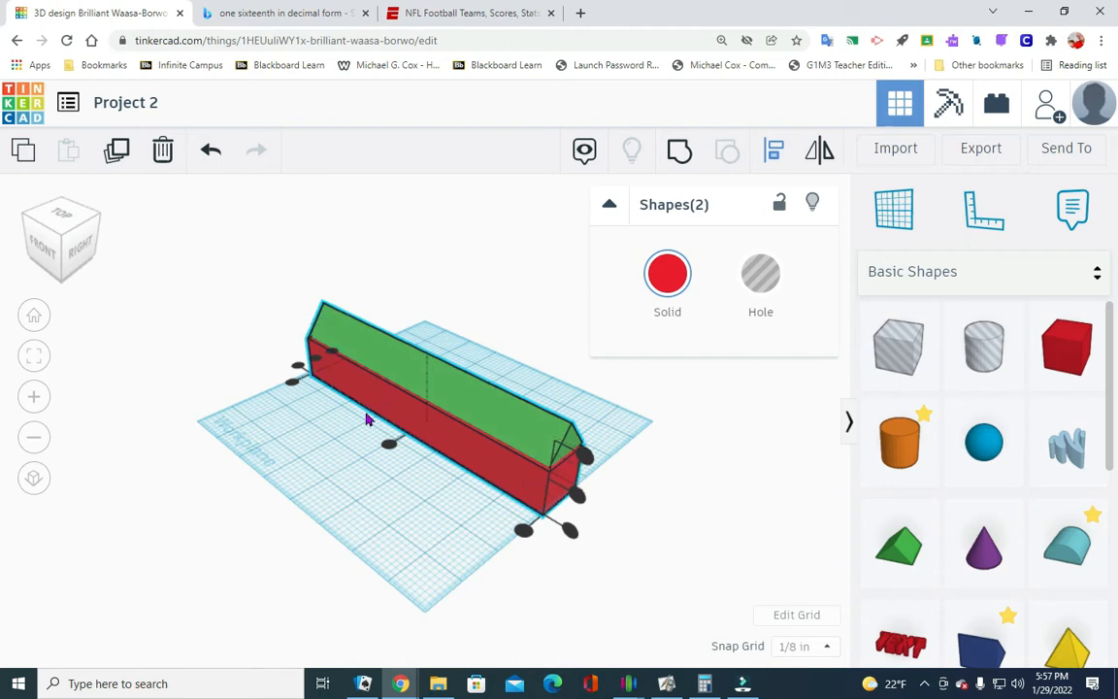
{"action": "left_click", "coordinate": [312, 360]}
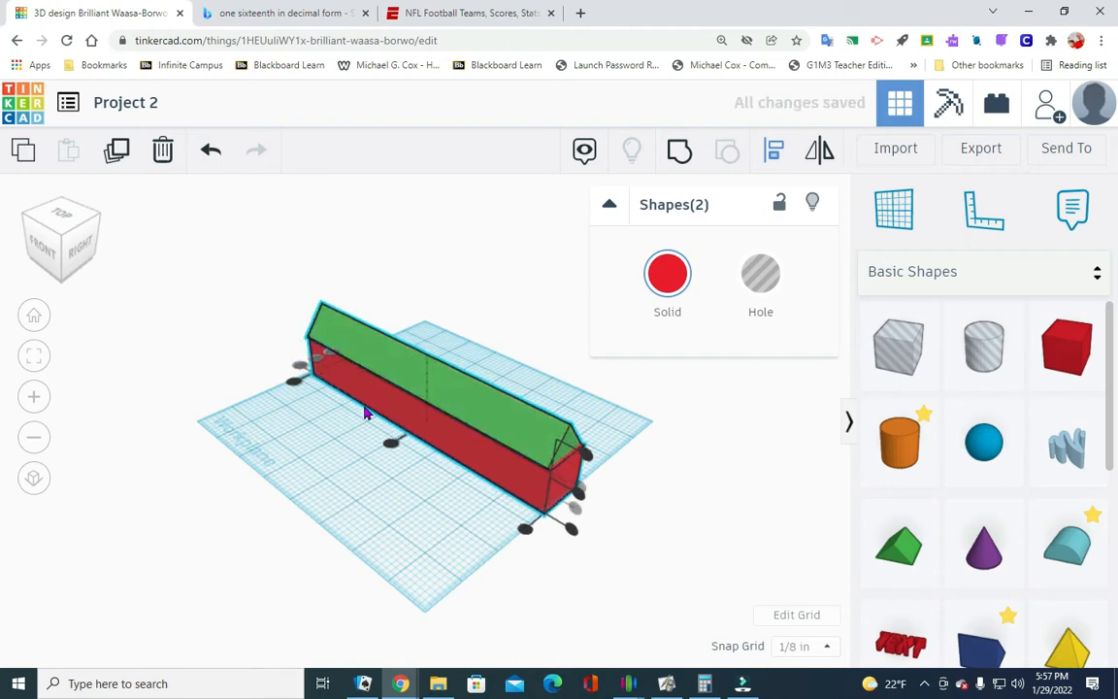
{"action": "left_click", "coordinate": [390, 443]}
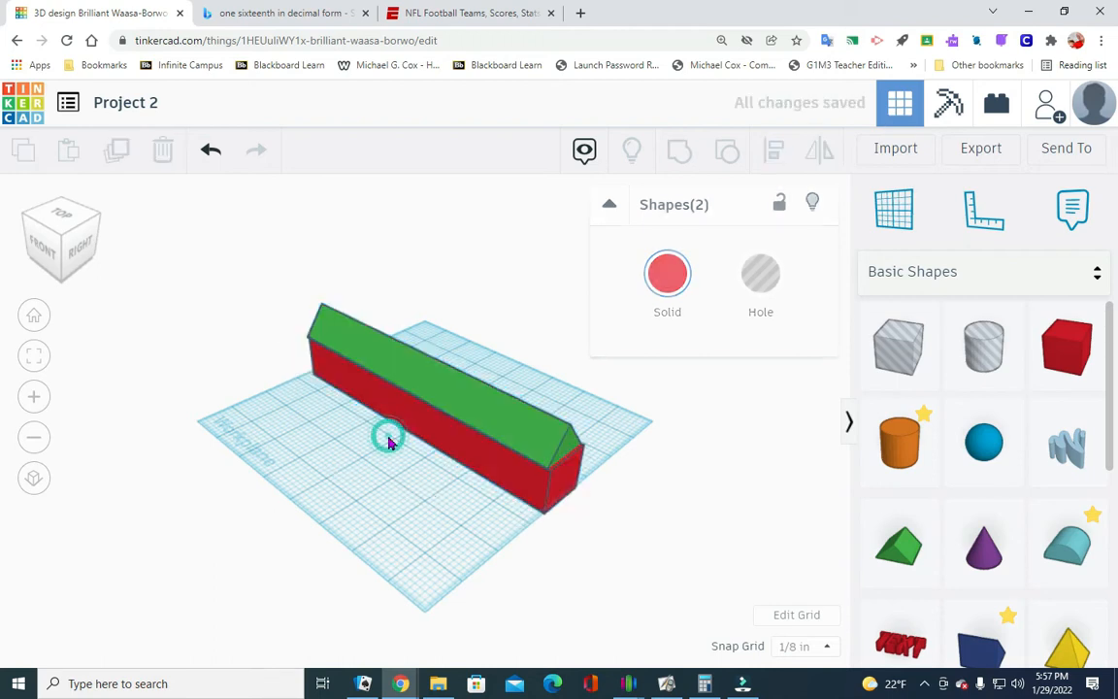
- Align the centers of the roof and the box along their length, and check the match from the front and right sides
{"action": "left_click", "coordinate": [45, 235]}
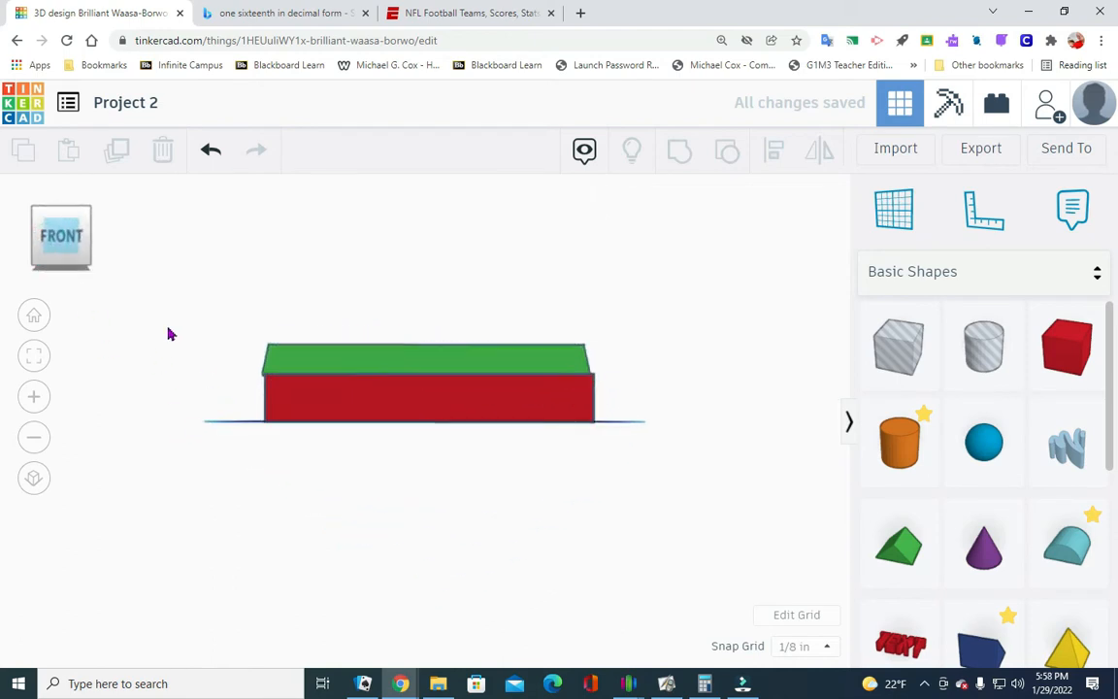
{"action": "left_click", "coordinate": [90, 213]}
{"action": "left_click_drag", "start_coordinate": [272, 437], "coordinate": [624, 374]}
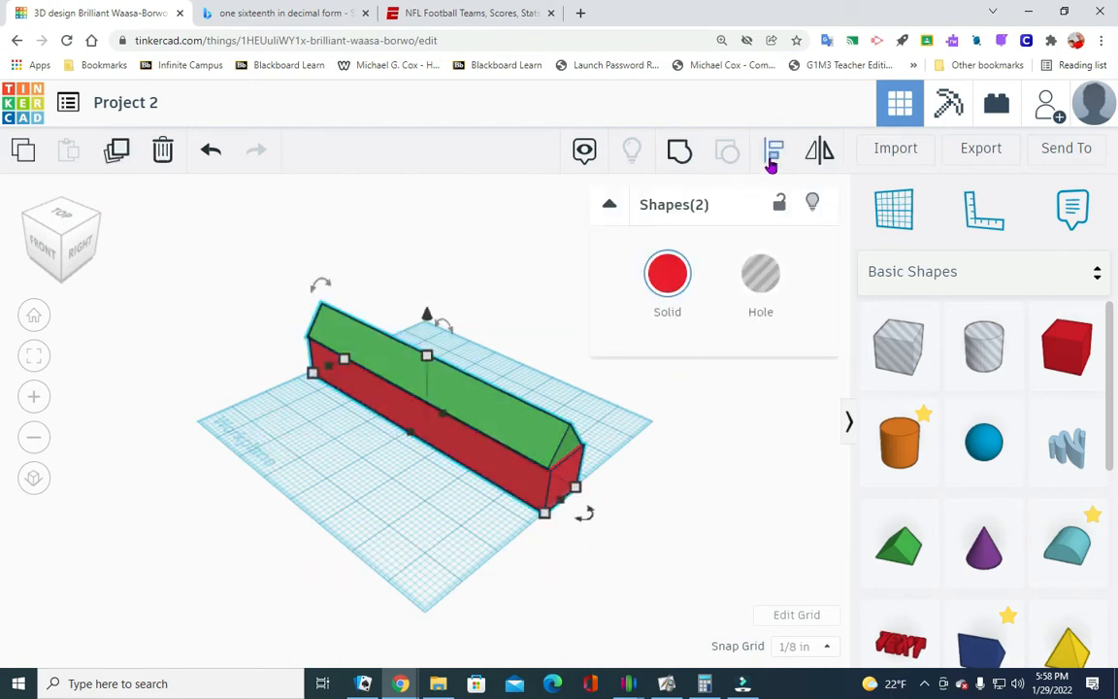
{"action": "left_click", "coordinate": [781, 159]}
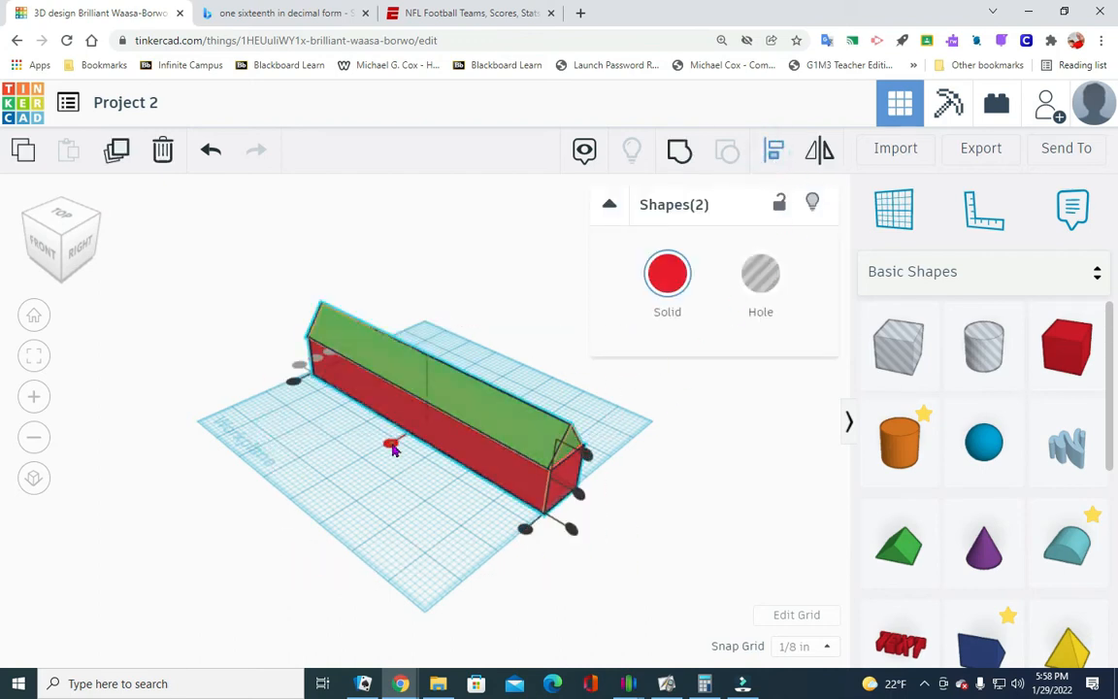
{"action": "left_click", "coordinate": [390, 444]}
{"action": "left_click", "coordinate": [44, 255]}
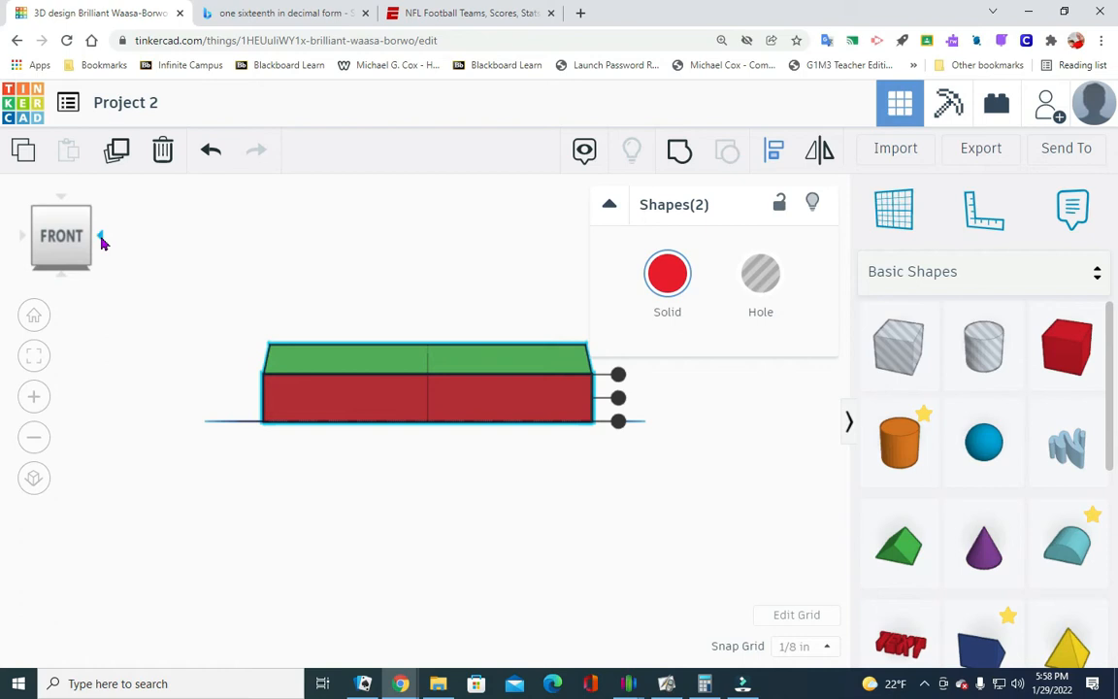
{"action": "left_click", "coordinate": [101, 238]}
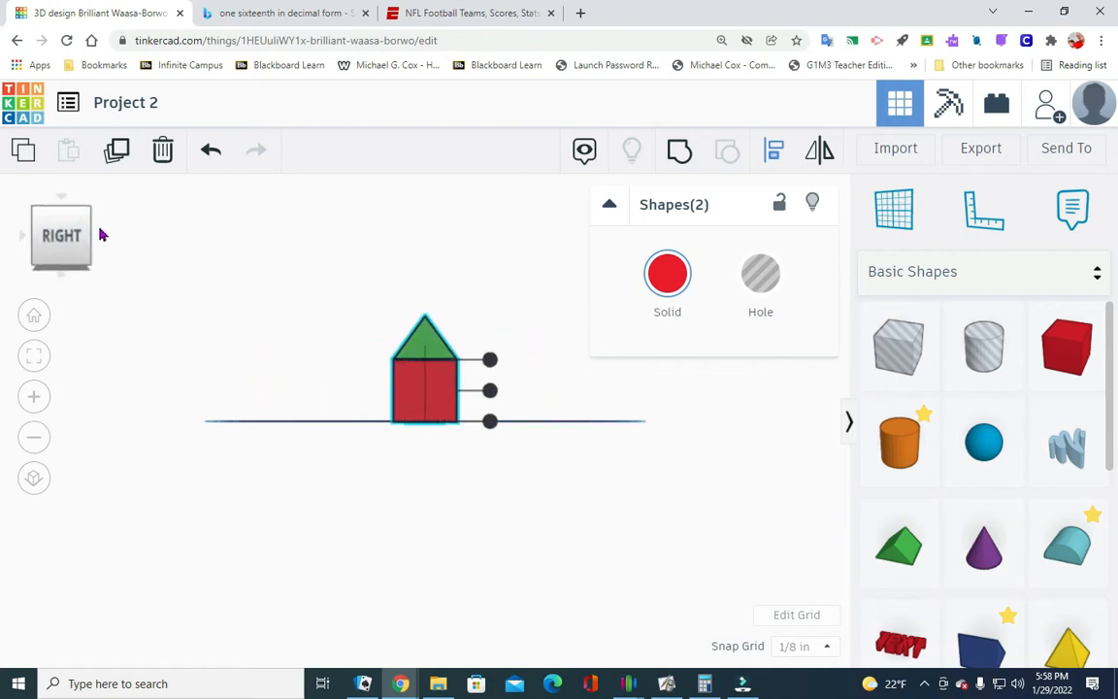
{"action": "left_click", "coordinate": [90, 214]}
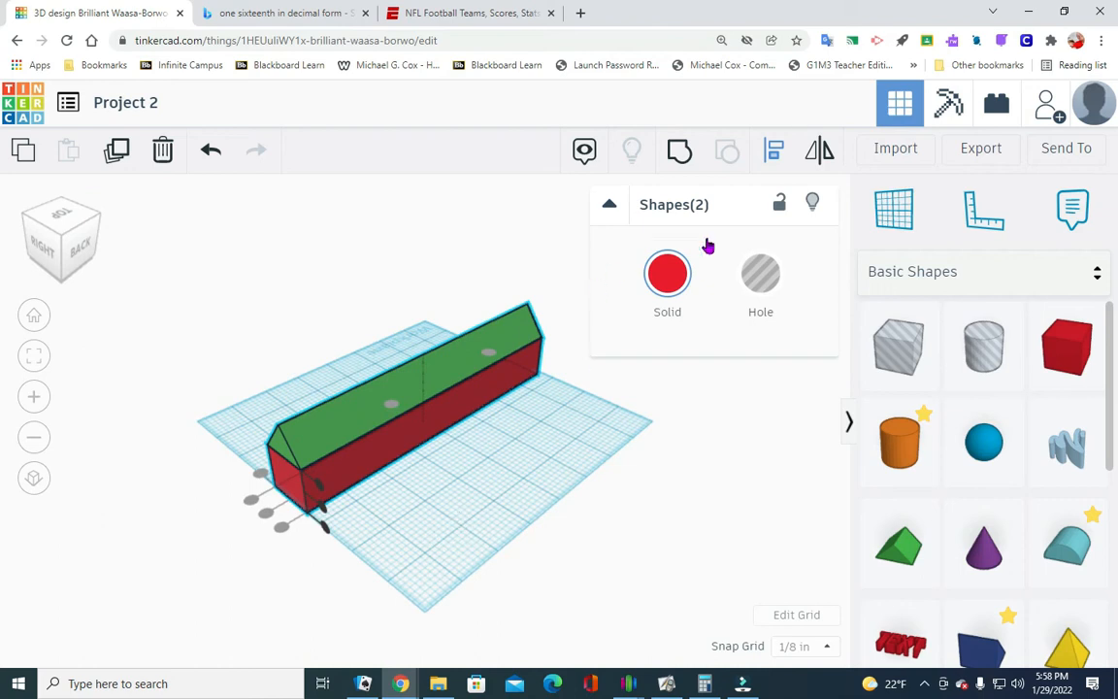
- Group the roof and box into one shape and move it about 2.8 in toward the front edge of the workplane
{"action": "left_click", "coordinate": [681, 155]}
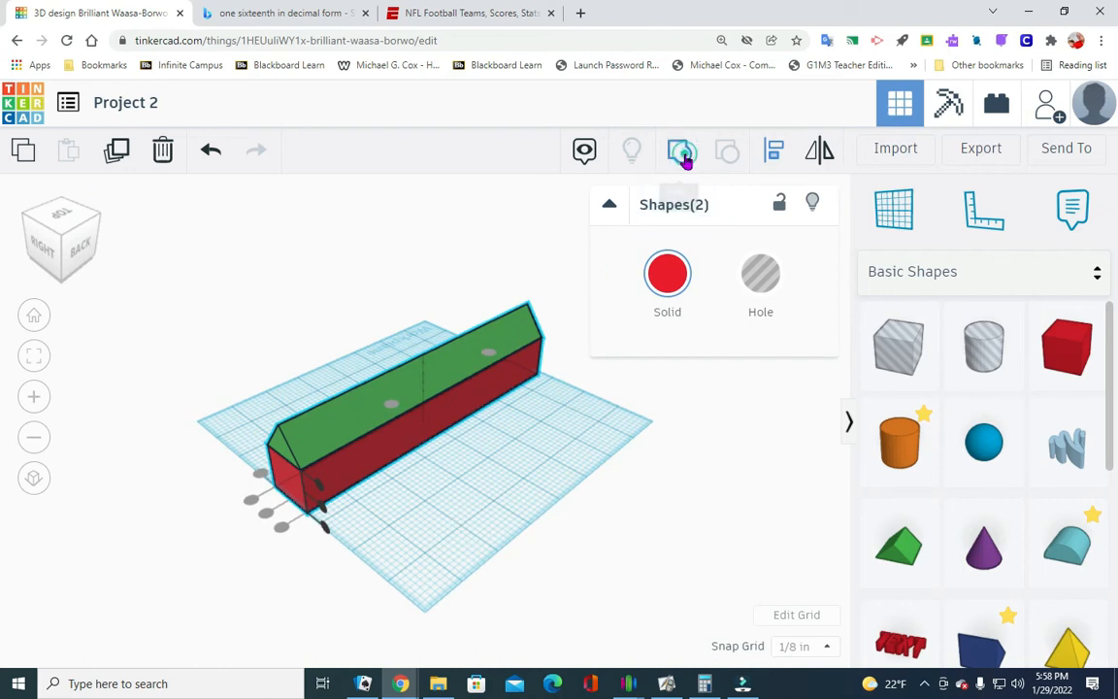
{"action": "left_click", "coordinate": [485, 493]}
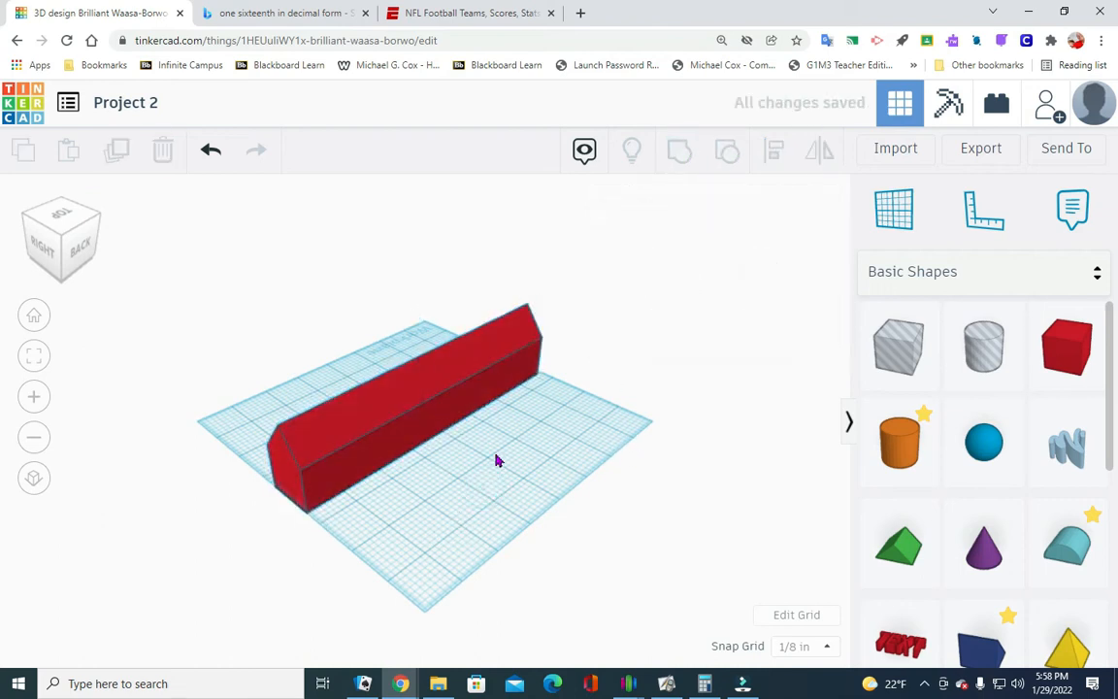
{"action": "left_click_drag", "start_coordinate": [419, 437], "coordinate": [356, 386]}
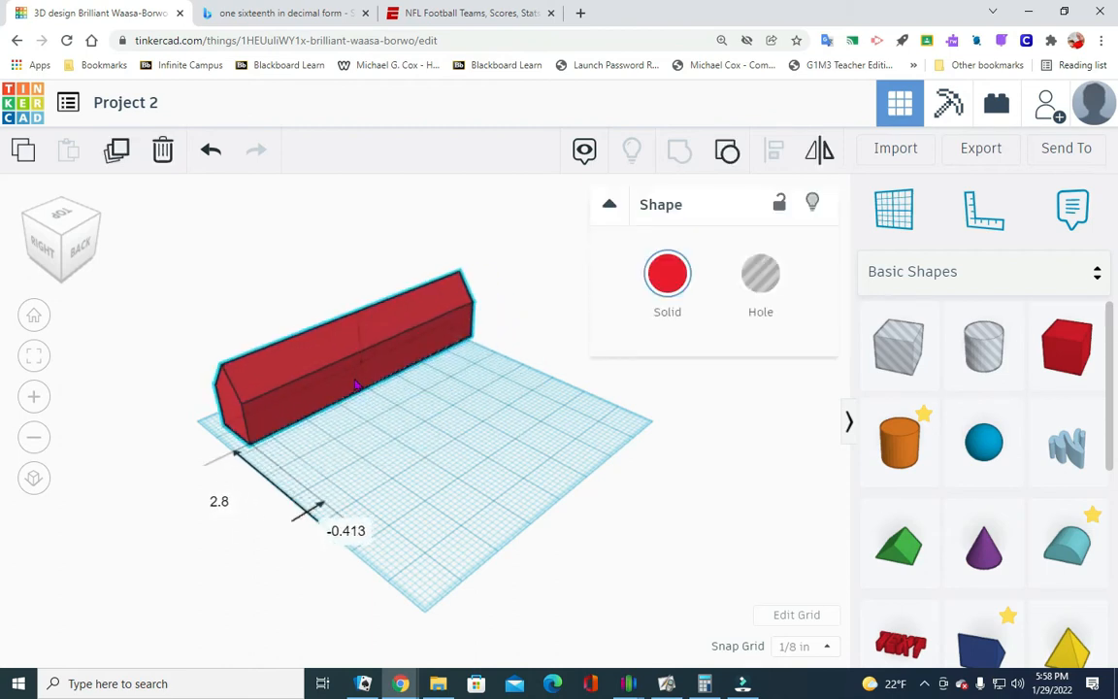
{"action": "left_click", "coordinate": [485, 490]}
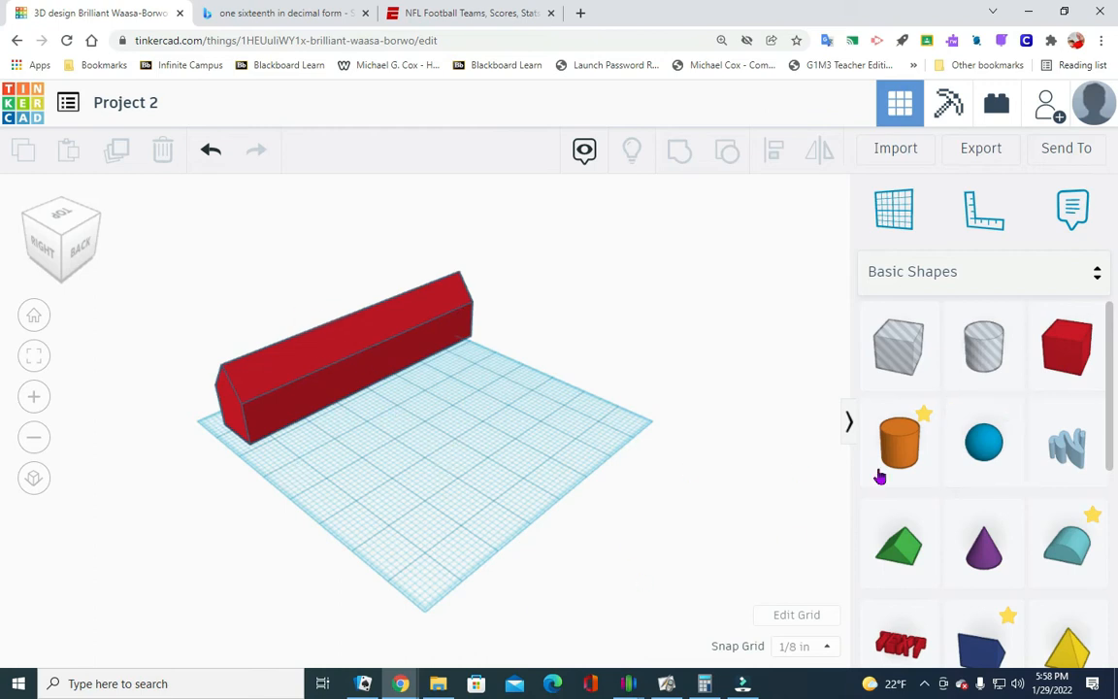
- Place a new red box on the open workplane behind the long building, near the middle
{"action": "left_click_drag", "start_coordinate": [1073, 362], "coordinate": [388, 477]}
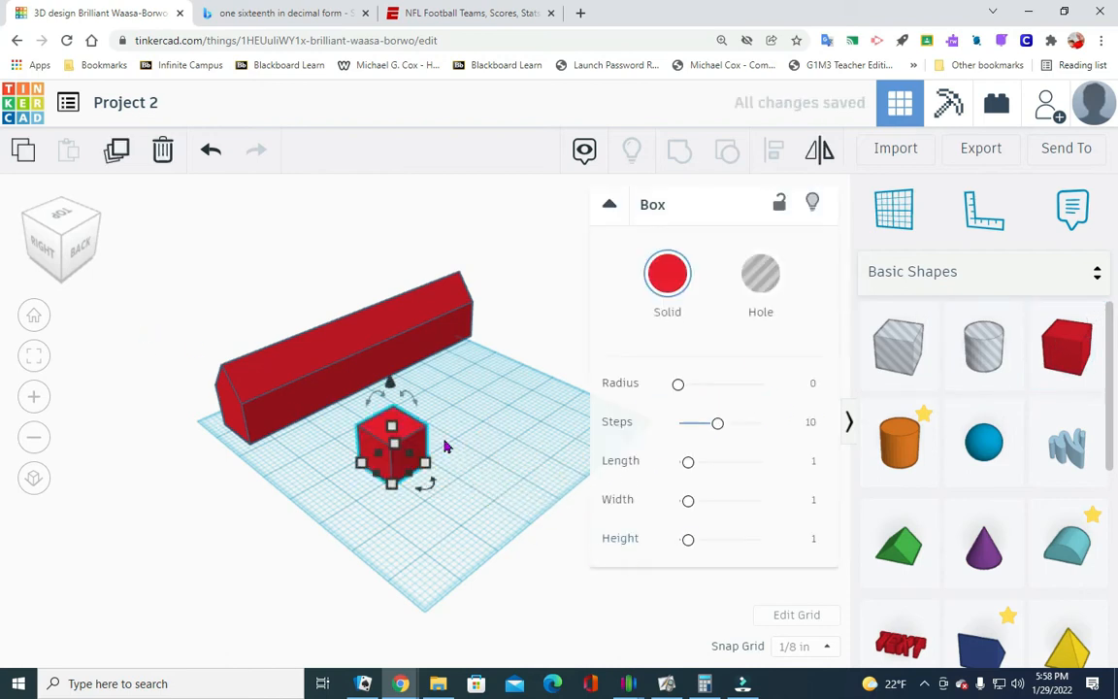
- Size the new box's base to 1.6 in along the long building's direction and 1.25 in from front to back
{"action": "mouse_move", "coordinate": [424, 465]}
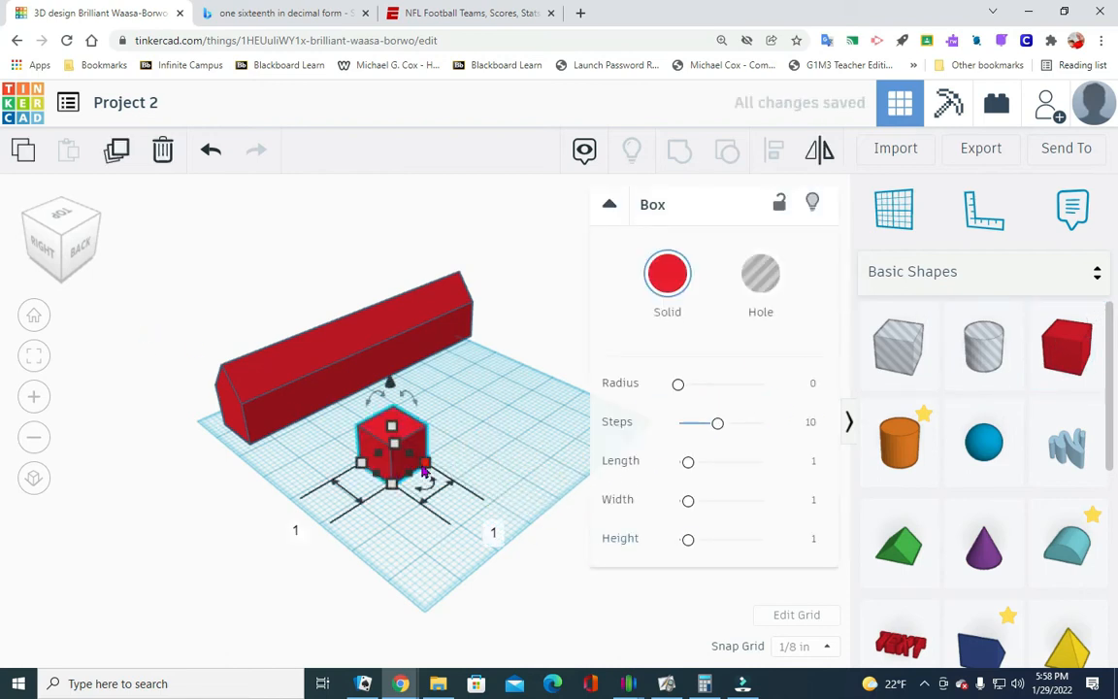
{"action": "left_click", "coordinate": [490, 525]}
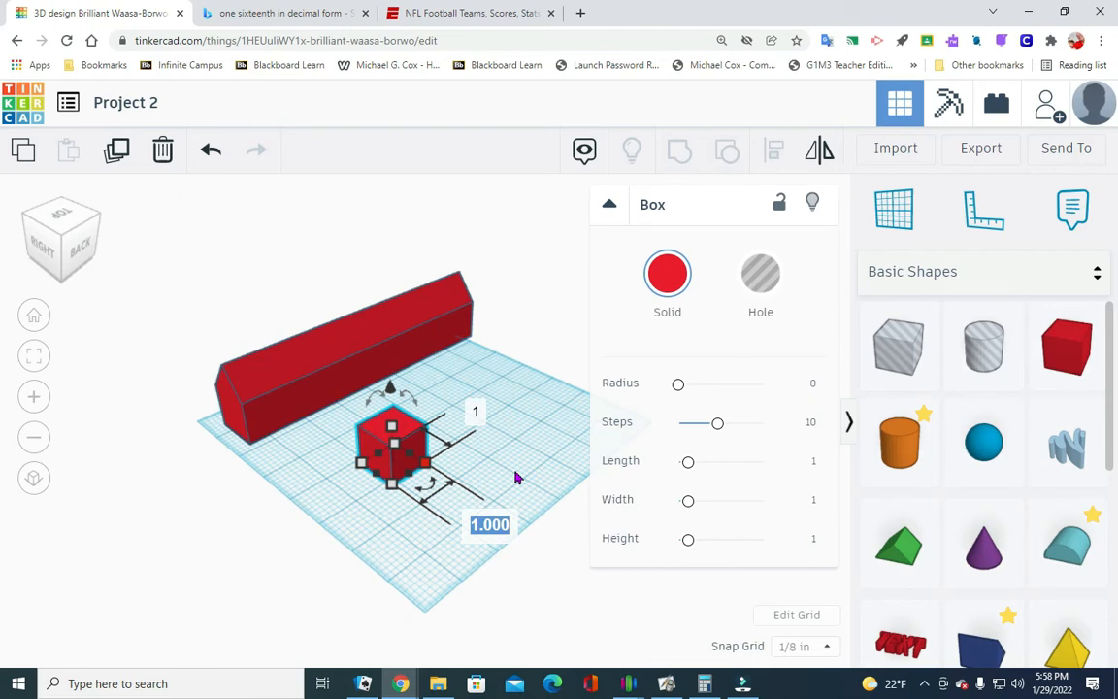
{"action": "type", "text": "1.6"}
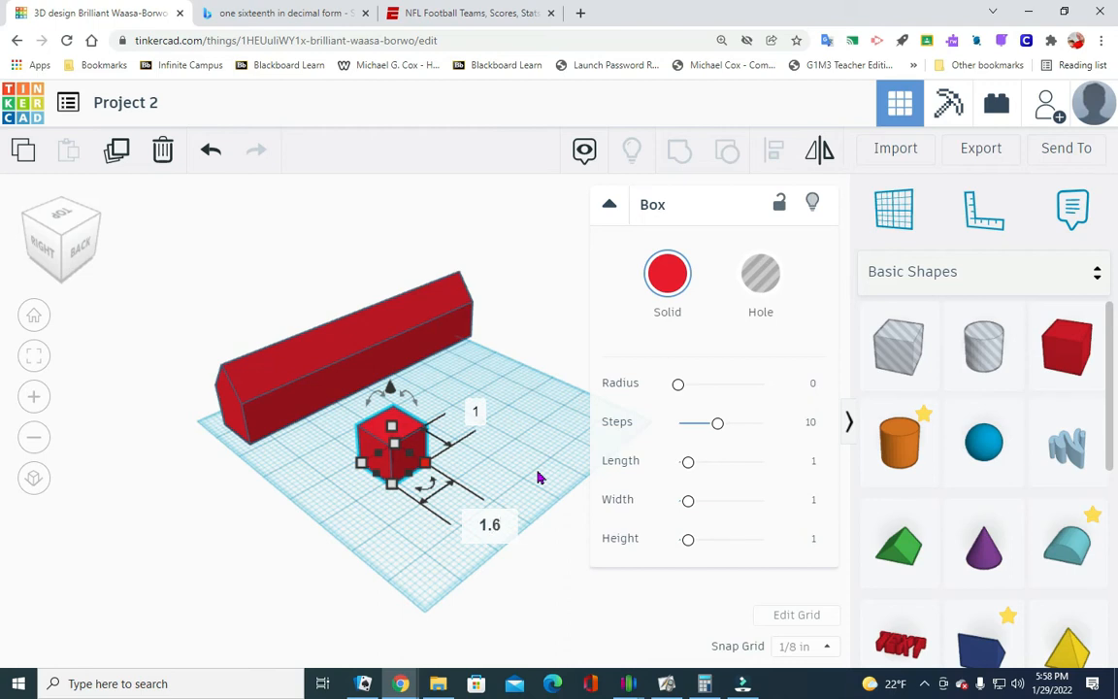
{"action": "key", "text": "Return"}
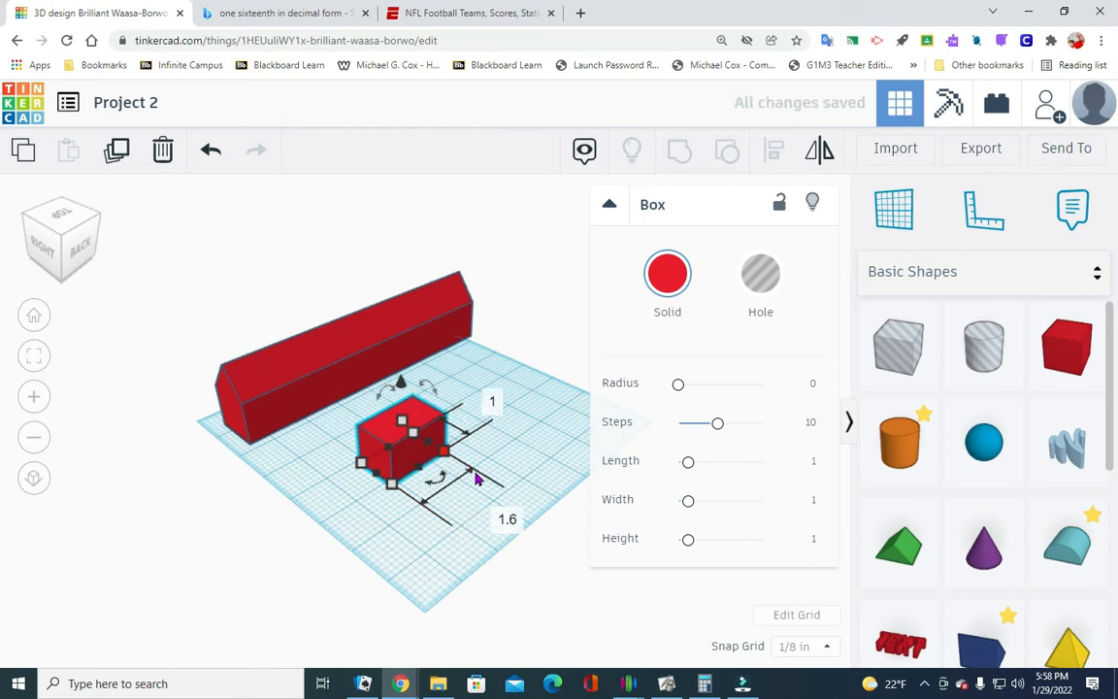
{"action": "left_click", "coordinate": [493, 401]}
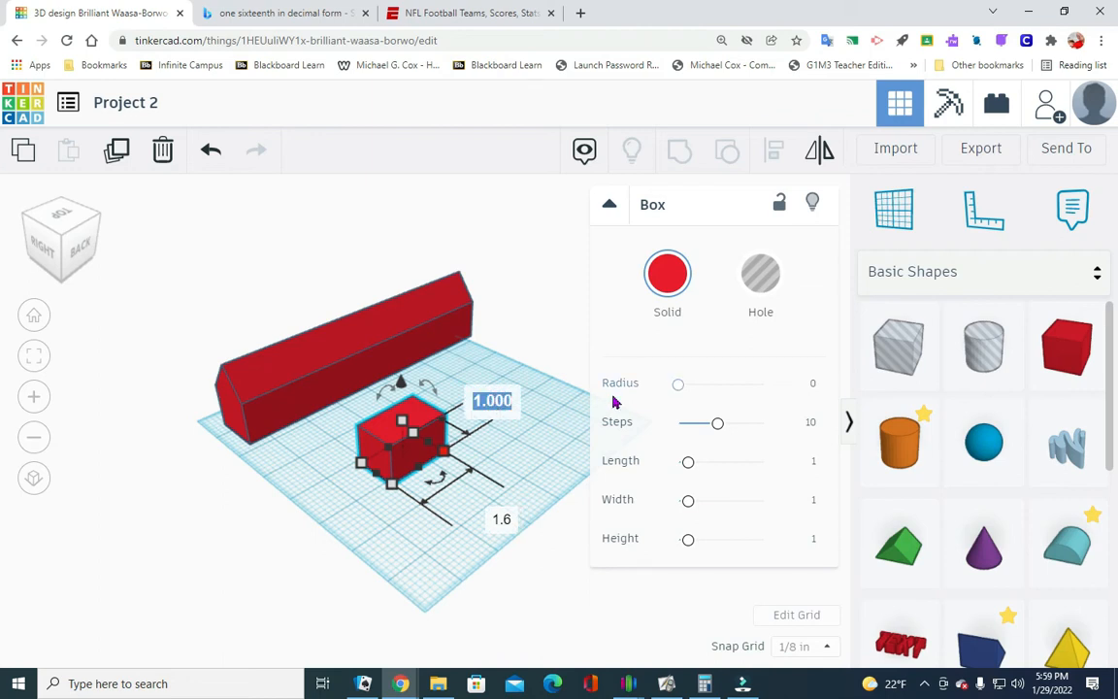
{"action": "type", "text": "1.25"}
{"action": "key", "text": "Return"}
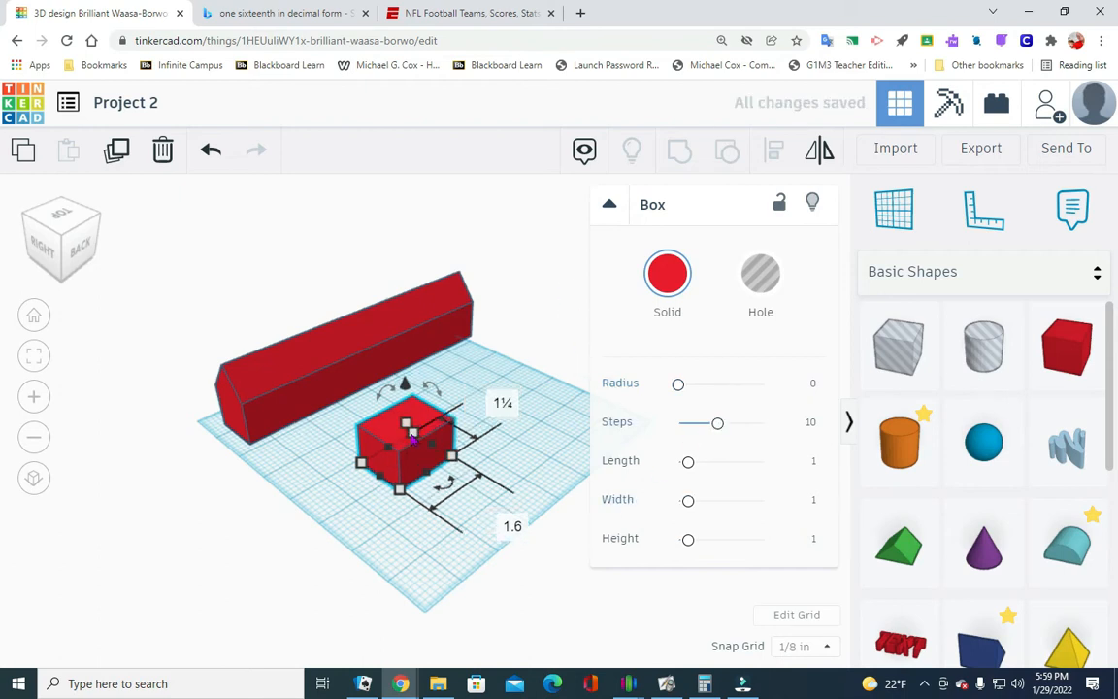
- Set the new box's height to 1.1 in and deselect it
{"action": "mouse_move", "coordinate": [402, 428]}
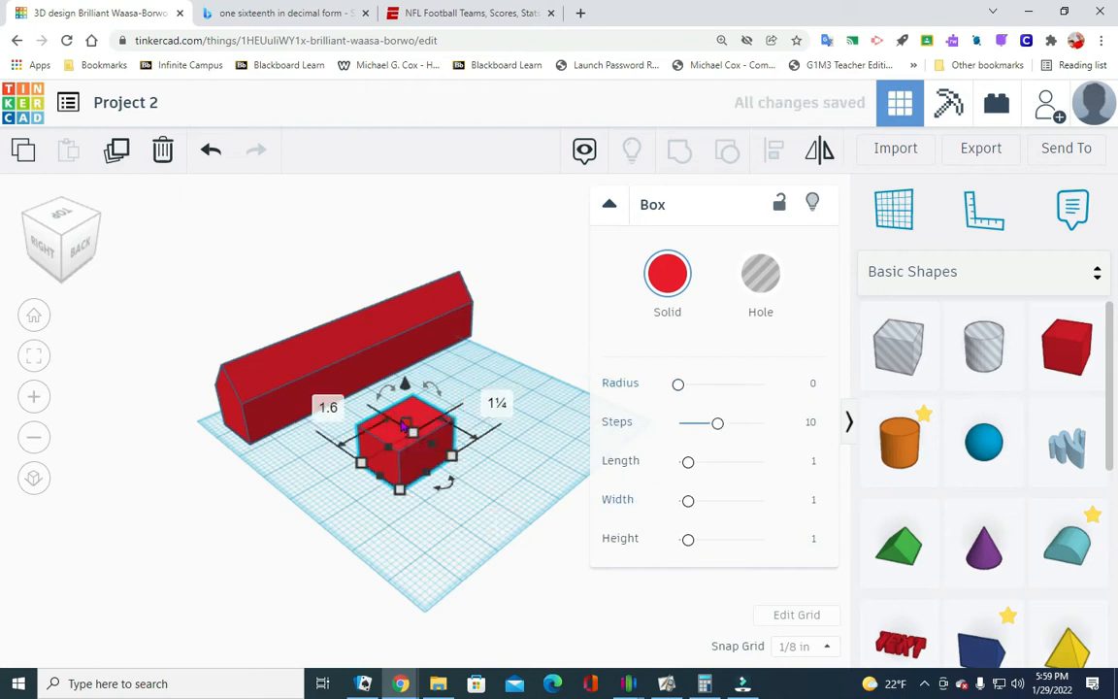
{"action": "left_click", "coordinate": [510, 442]}
{"action": "type", "text": "1.1"}
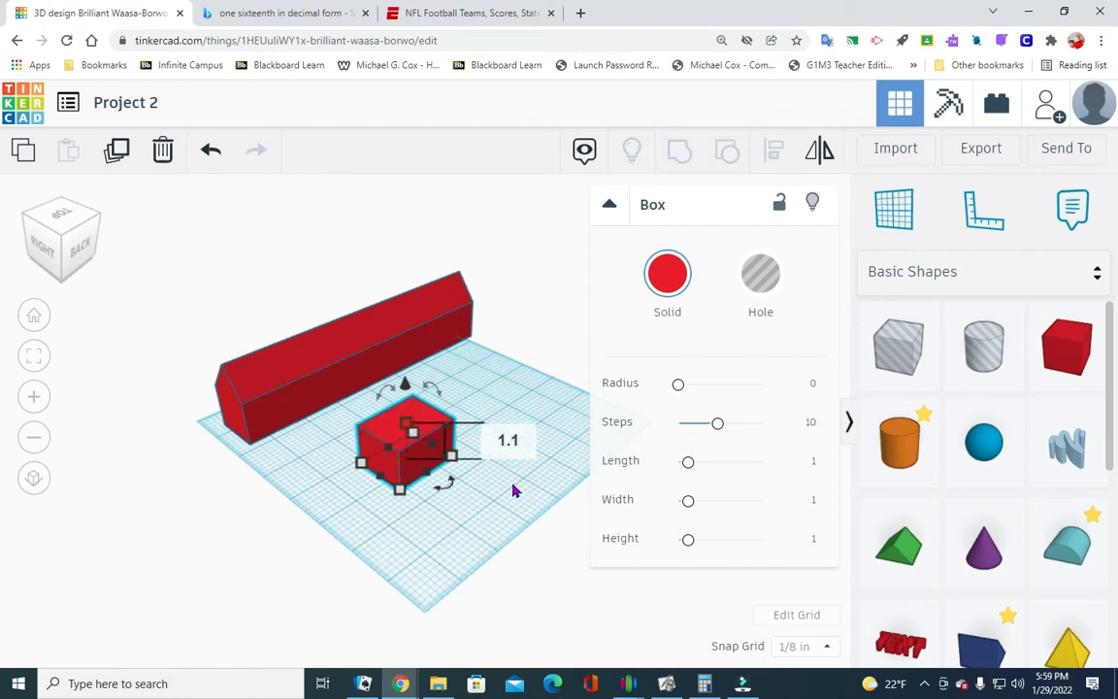
{"action": "left_click", "coordinate": [462, 524]}
{"action": "left_click", "coordinate": [518, 506]}
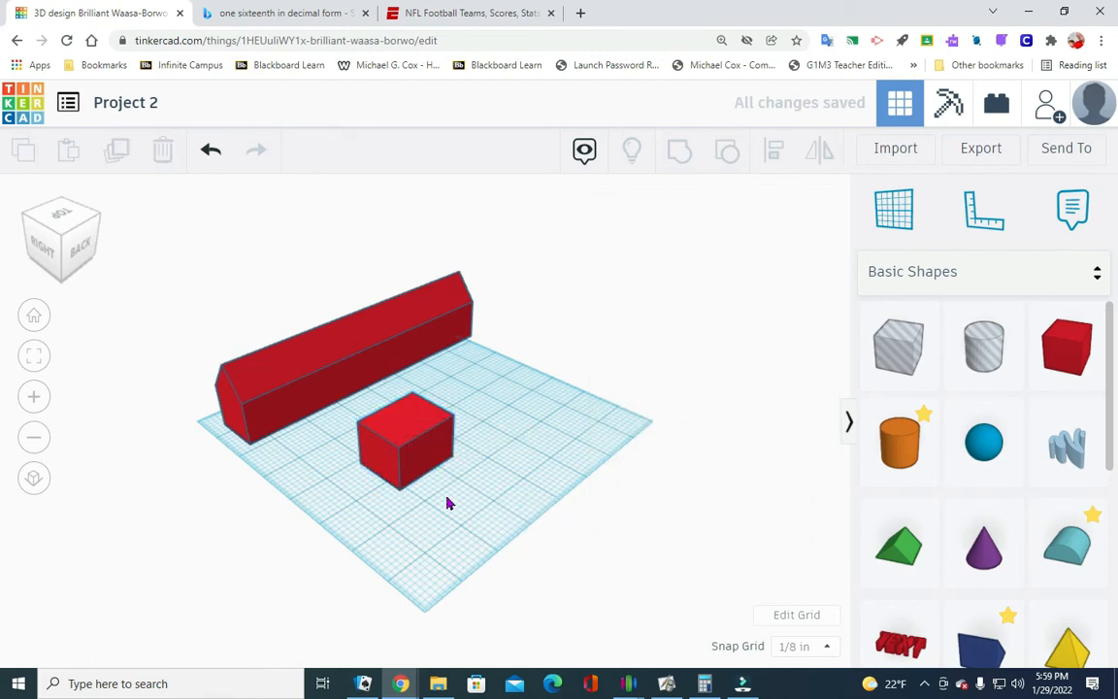
- Place a green roof beside the small box and size its base to 1.6 in along the long building by 1.25 in front to back
{"action": "left_click_drag", "start_coordinate": [896, 544], "coordinate": [543, 456]}
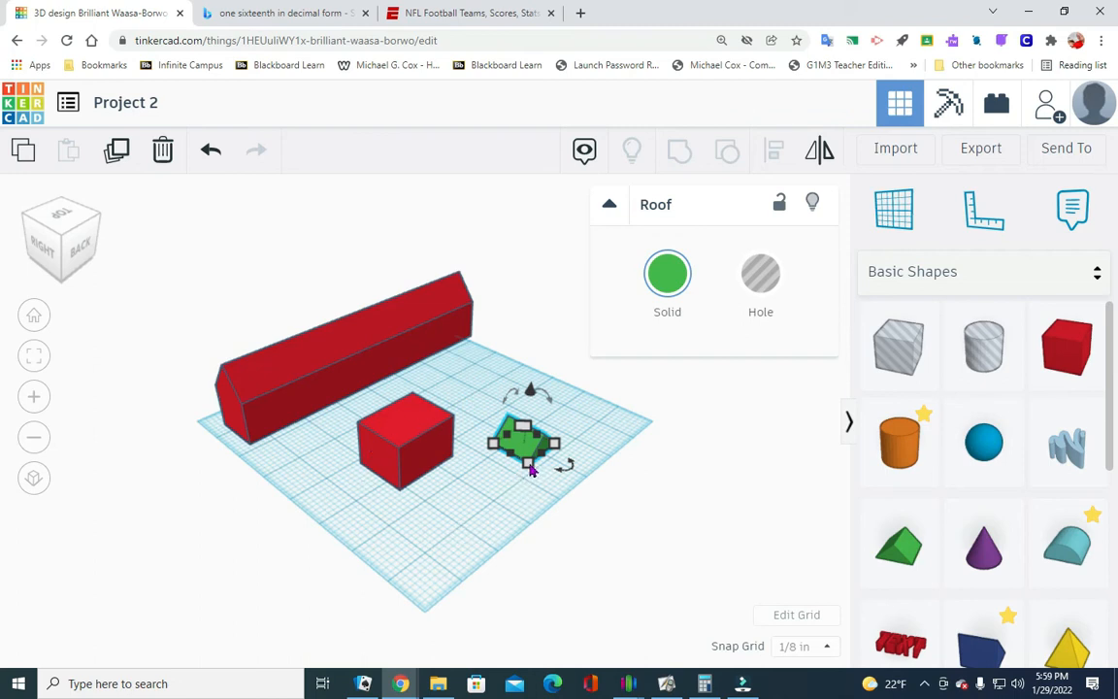
{"action": "mouse_move", "coordinate": [529, 463]}
{"action": "left_click", "coordinate": [652, 511]}
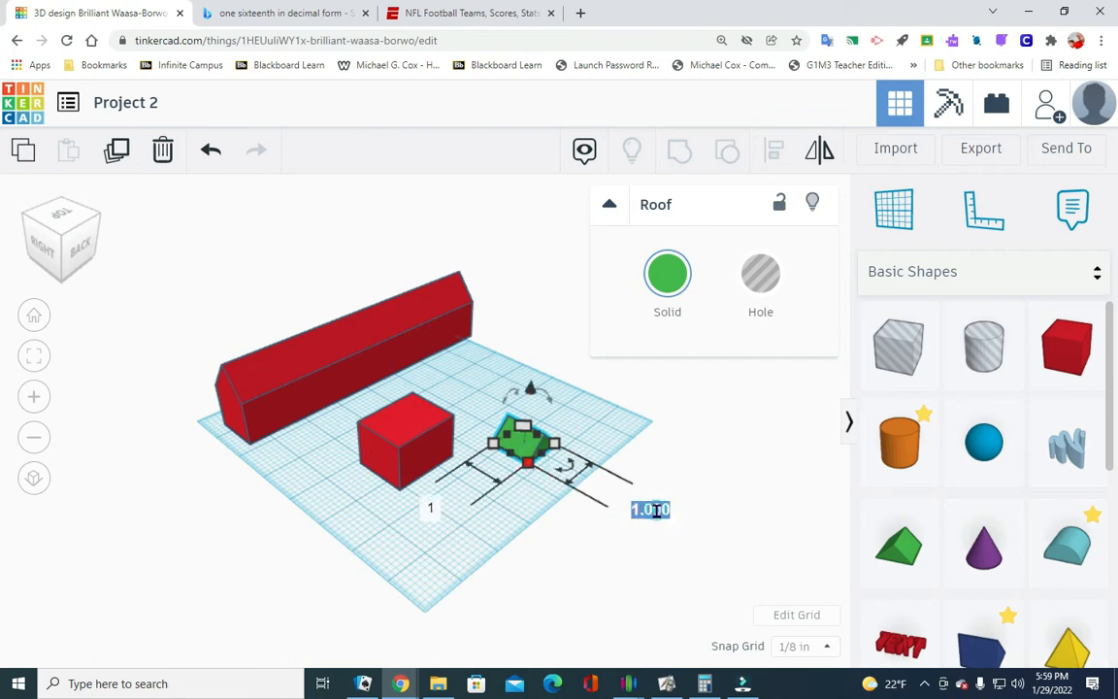
{"action": "type", "text": "1.6"}
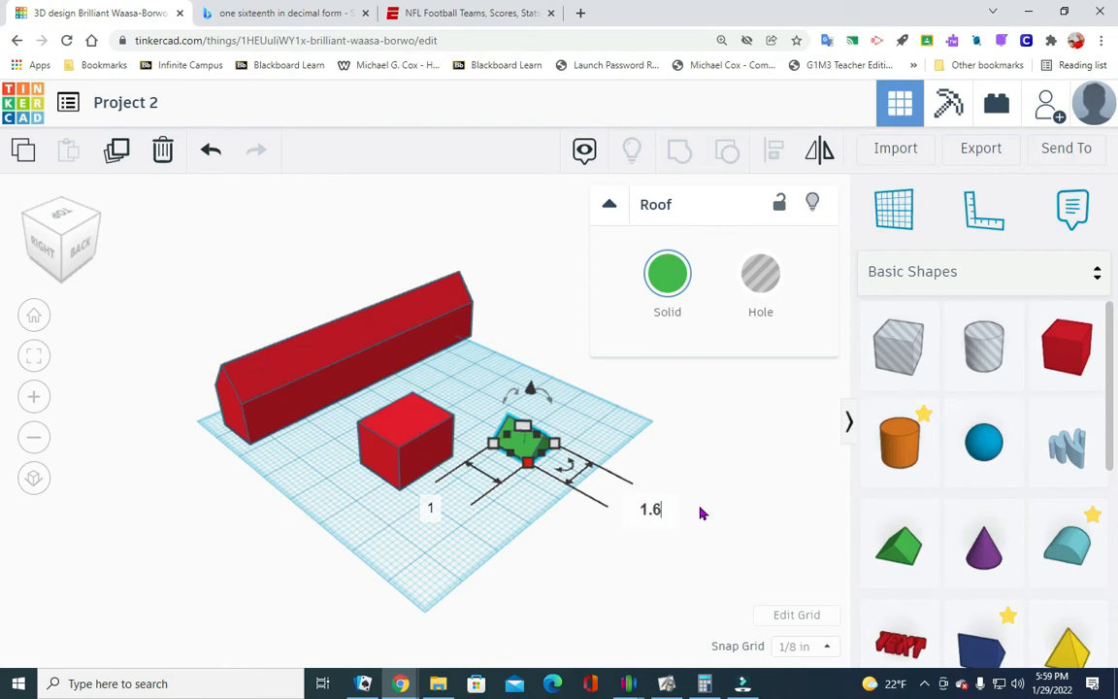
{"action": "key", "text": "Return"}
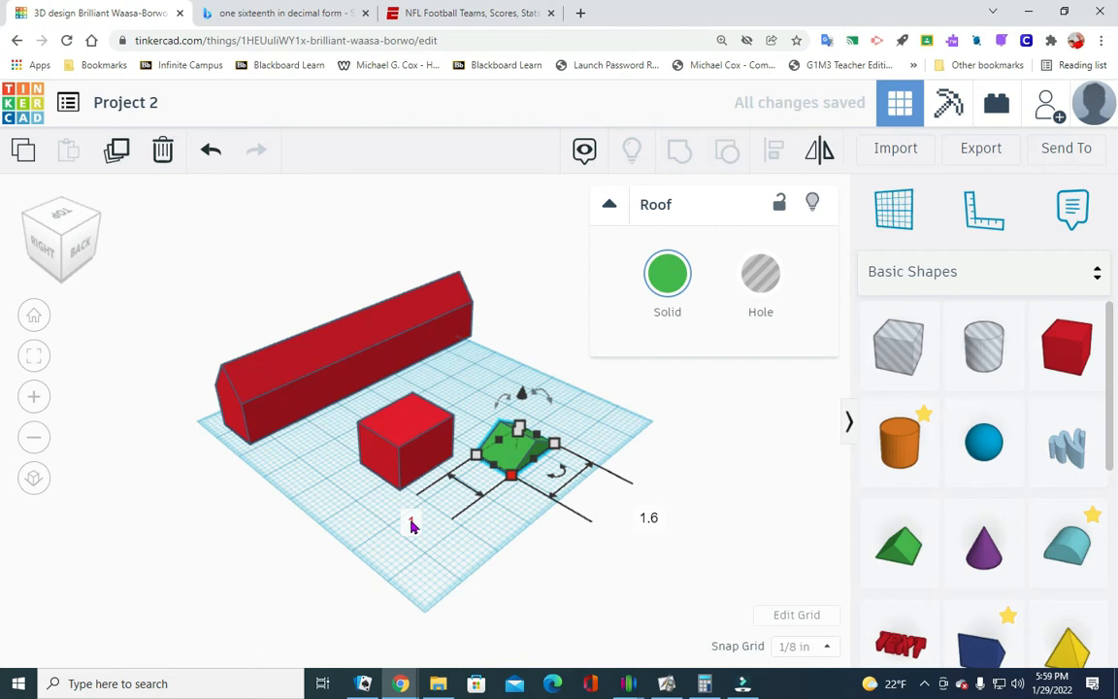
{"action": "left_click", "coordinate": [412, 520]}
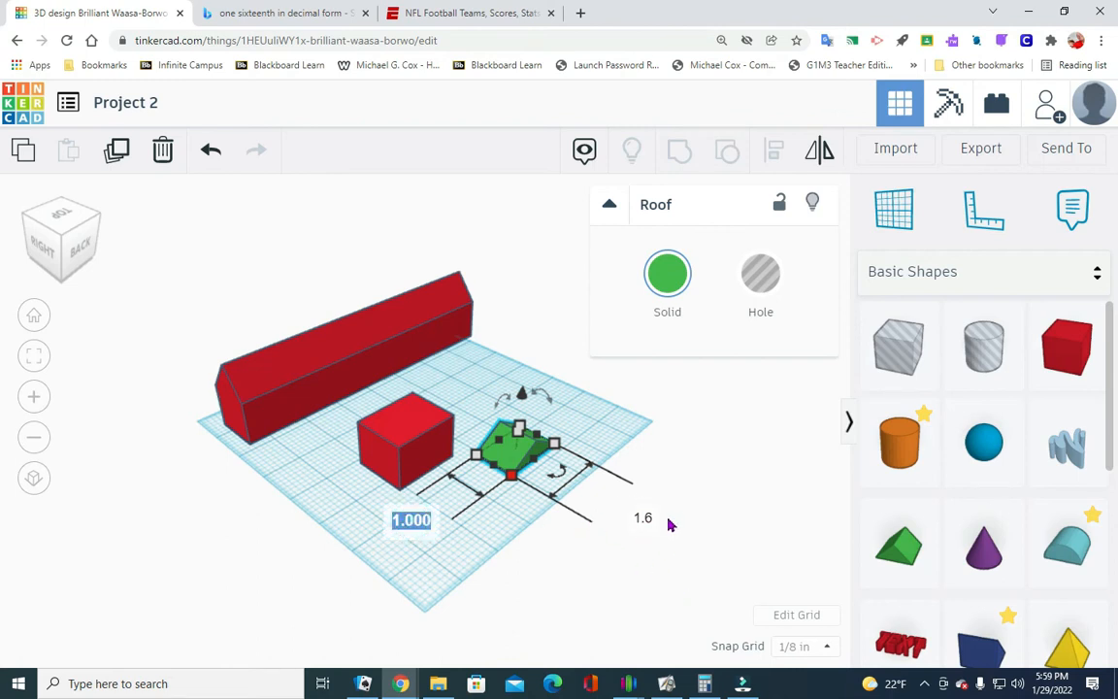
{"action": "type", "text": "1."}
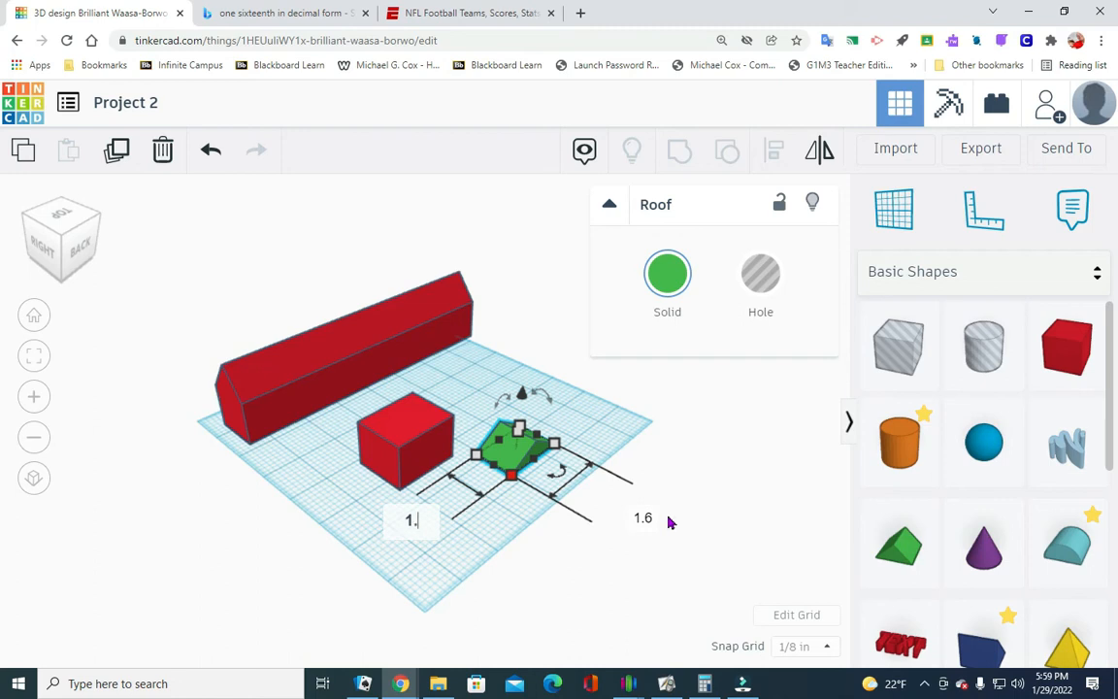
{"action": "type", "text": "5"}
{"action": "key", "text": "Return"}
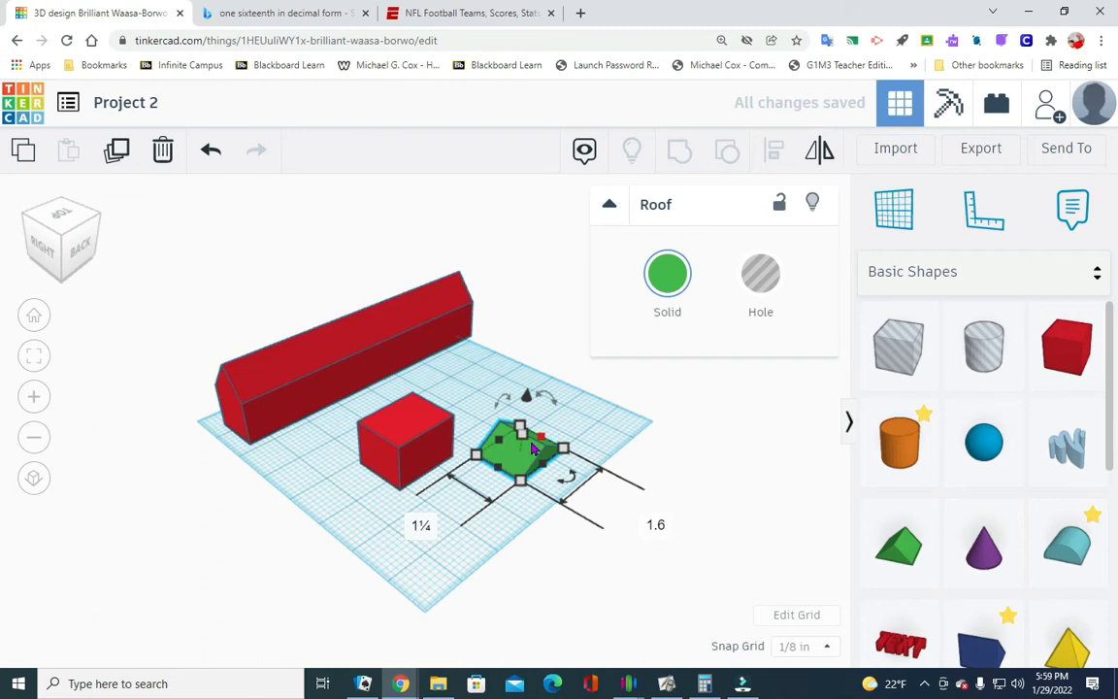
- Set the green roof's height to 0.75 in and deselect it
{"action": "left_click", "coordinate": [521, 434]}
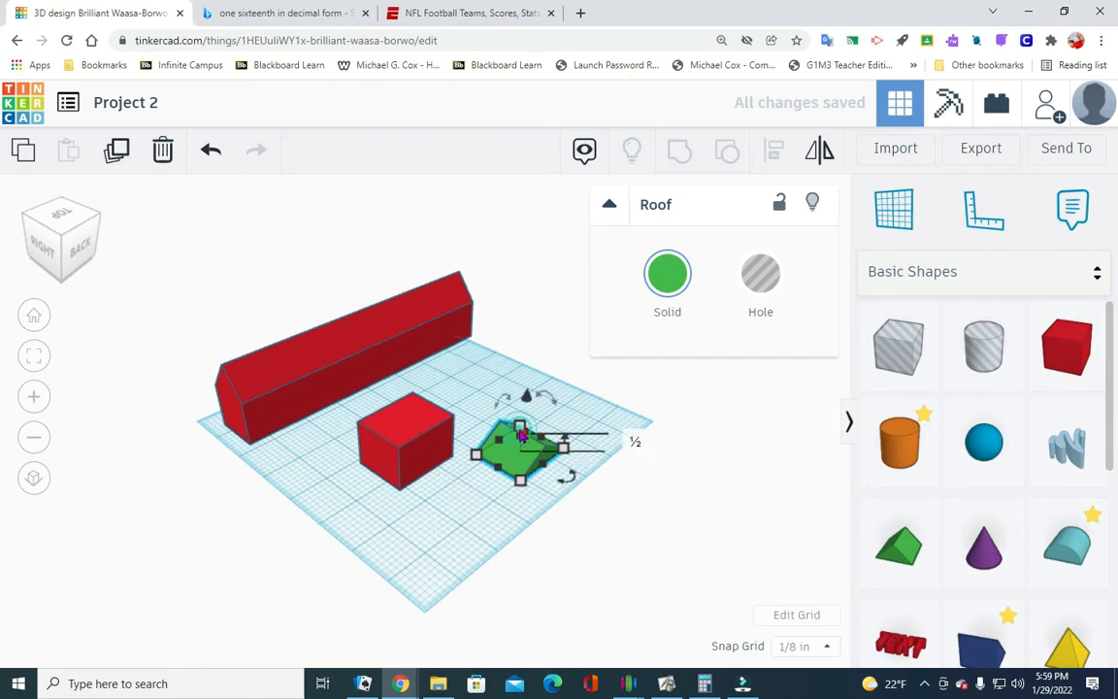
{"action": "left_click", "coordinate": [636, 439]}
{"action": "key", "text": "BackSpace"}
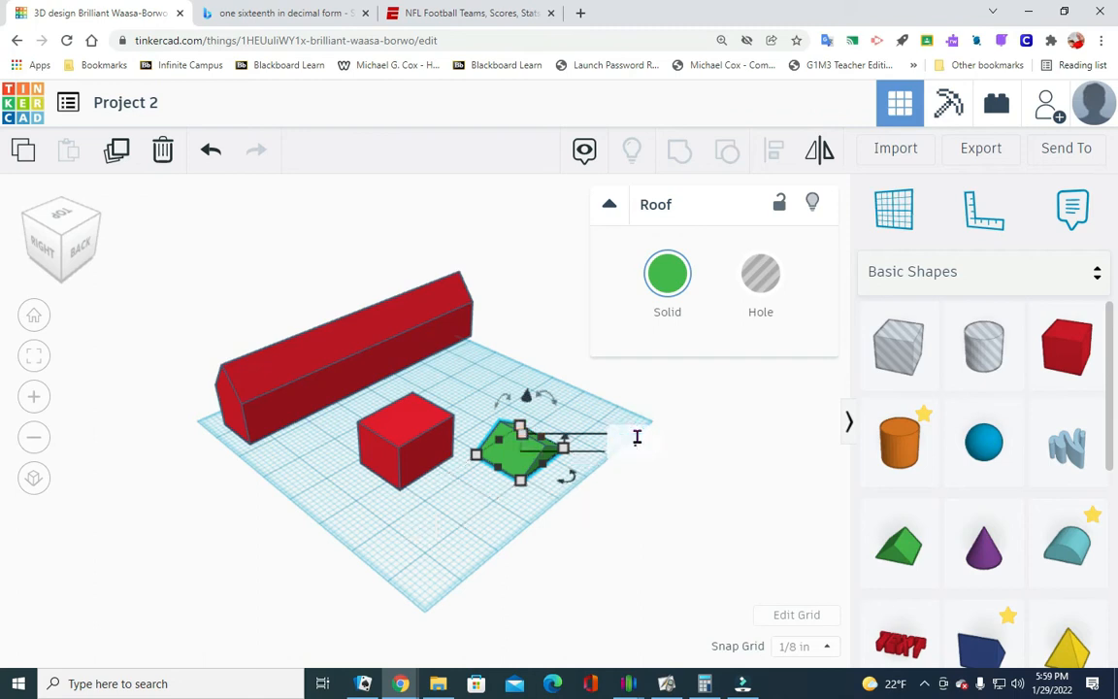
{"action": "type", "text": ".75"}
{"action": "key", "text": "Return"}
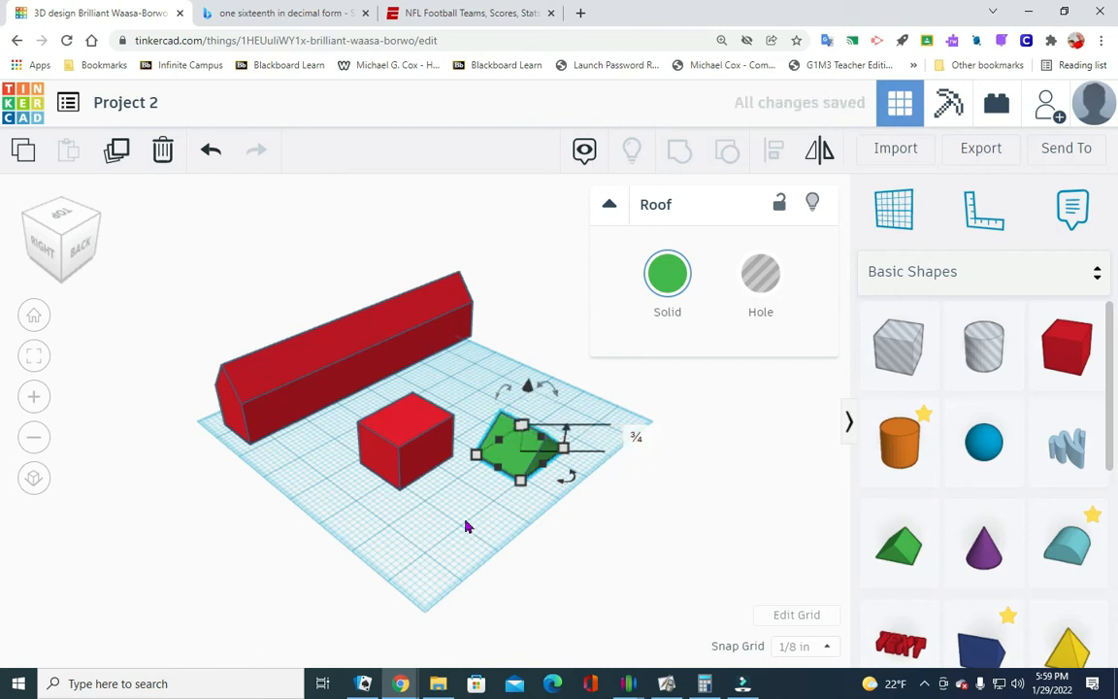
{"action": "left_click", "coordinate": [456, 516]}
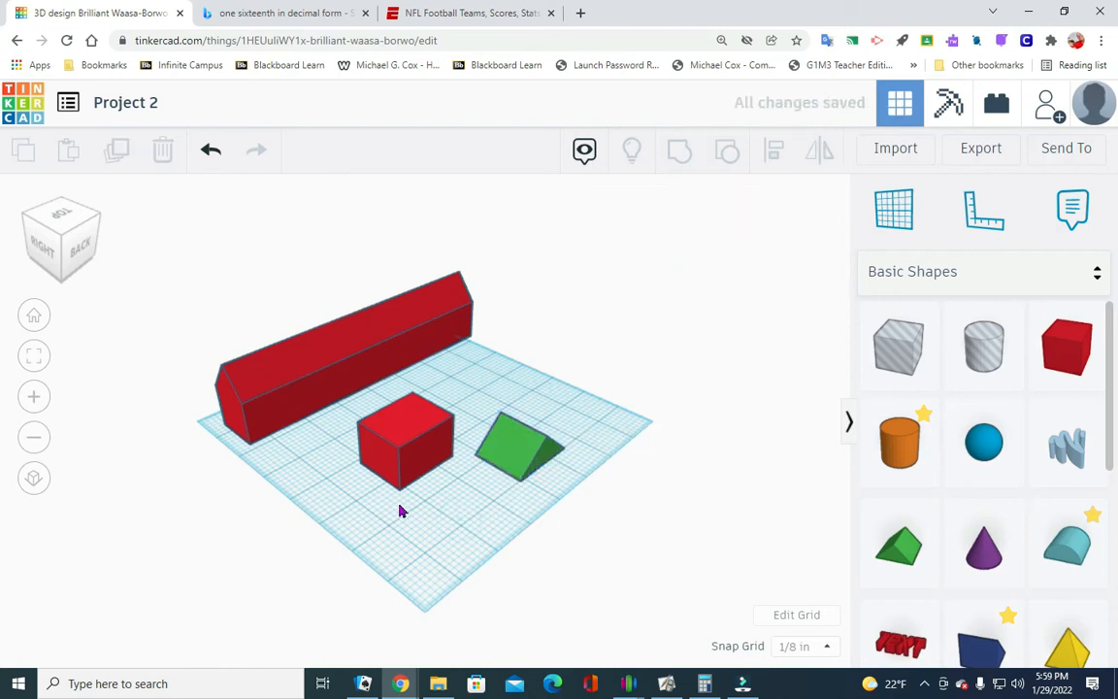
- Raise the green roof 1.1 in above the workplane
{"action": "left_click", "coordinate": [523, 452]}
{"action": "left_click_drag", "start_coordinate": [528, 389], "coordinate": [527, 370]}
{"action": "left_click", "coordinate": [689, 455]}
{"action": "type", "text": "1.1"}
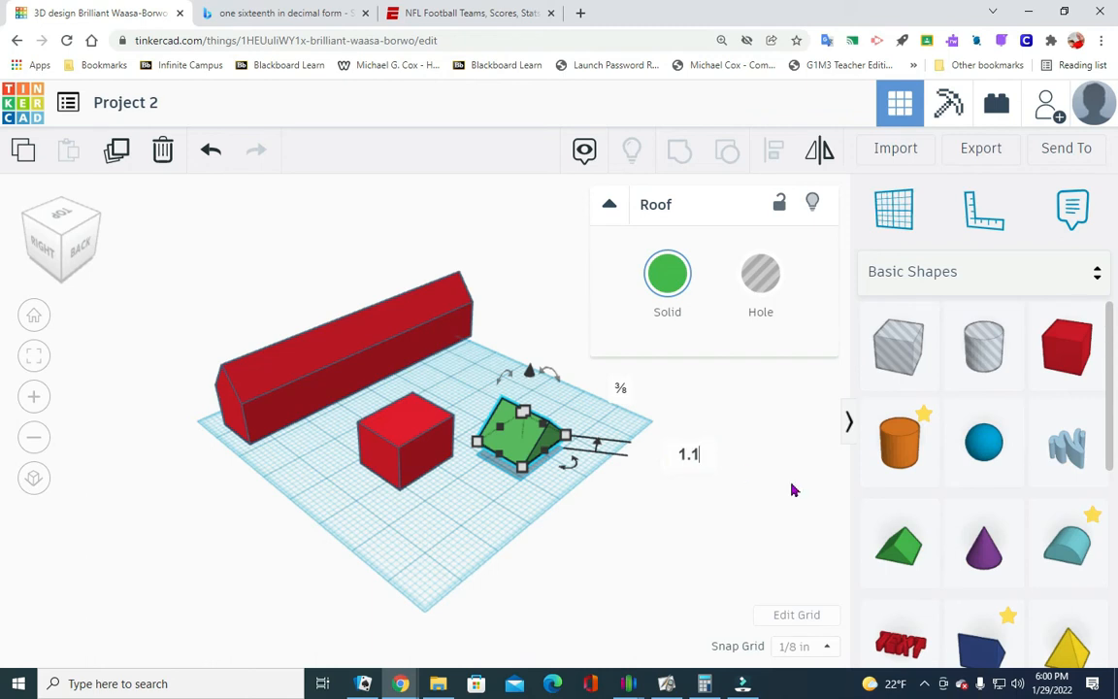
{"action": "key", "text": "Return"}
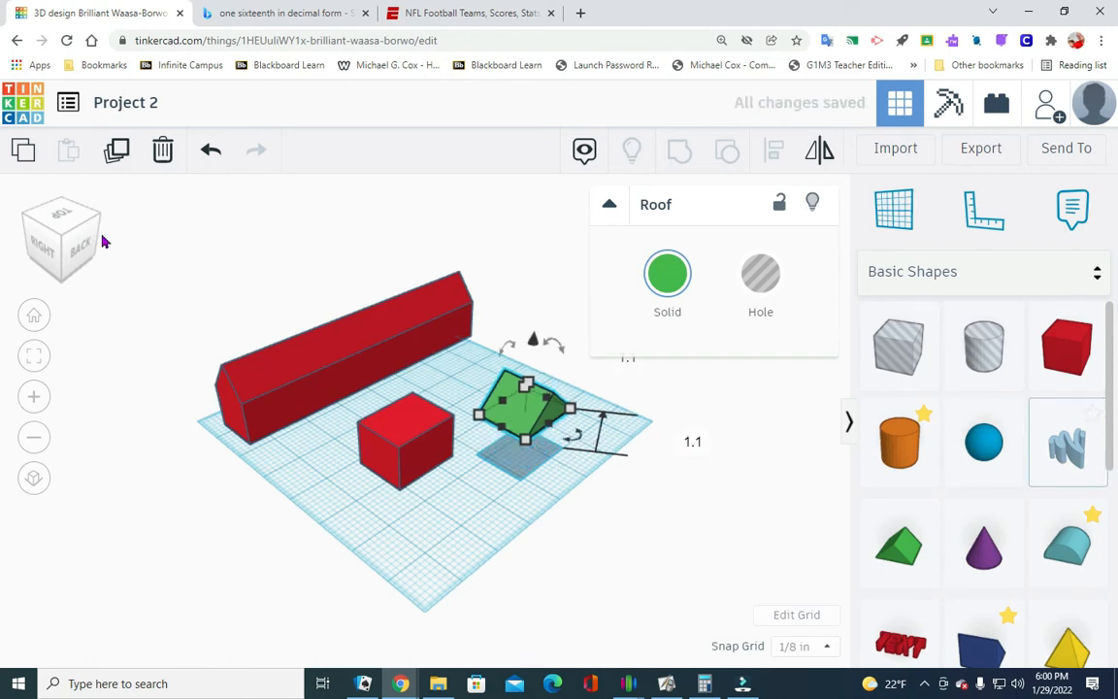
- Move the small red box underneath the raised green roof
{"action": "left_click_drag", "start_coordinate": [451, 464], "coordinate": [529, 451]}
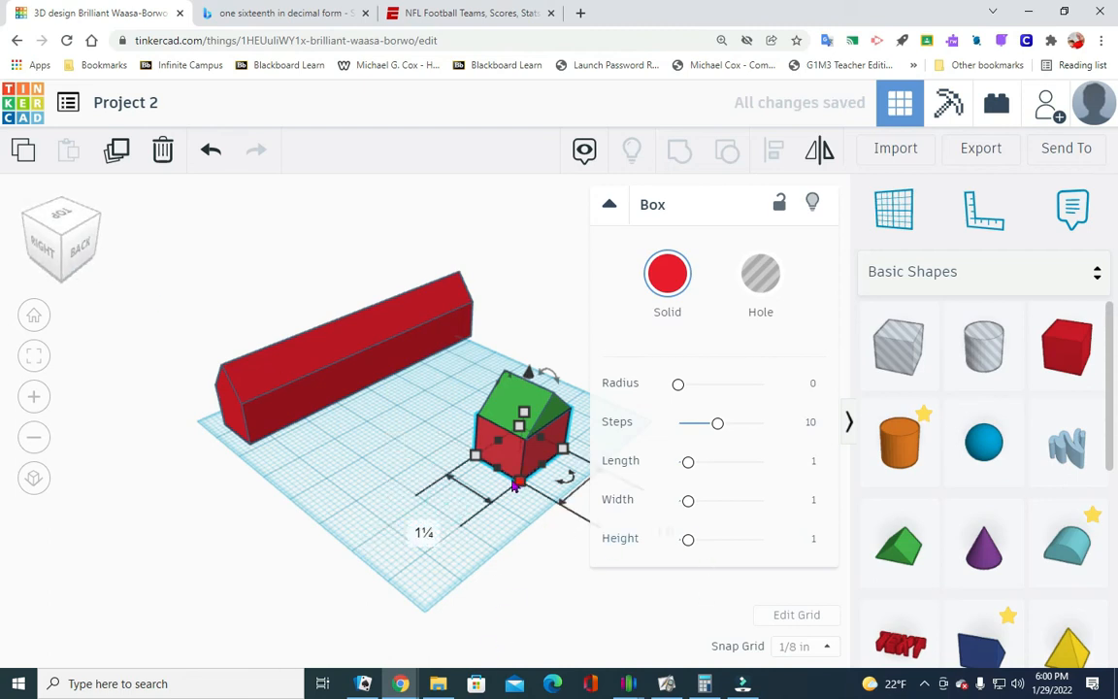
{"action": "scroll", "coordinate": [434, 551], "scroll_direction": "down", "scroll_amount": 3}
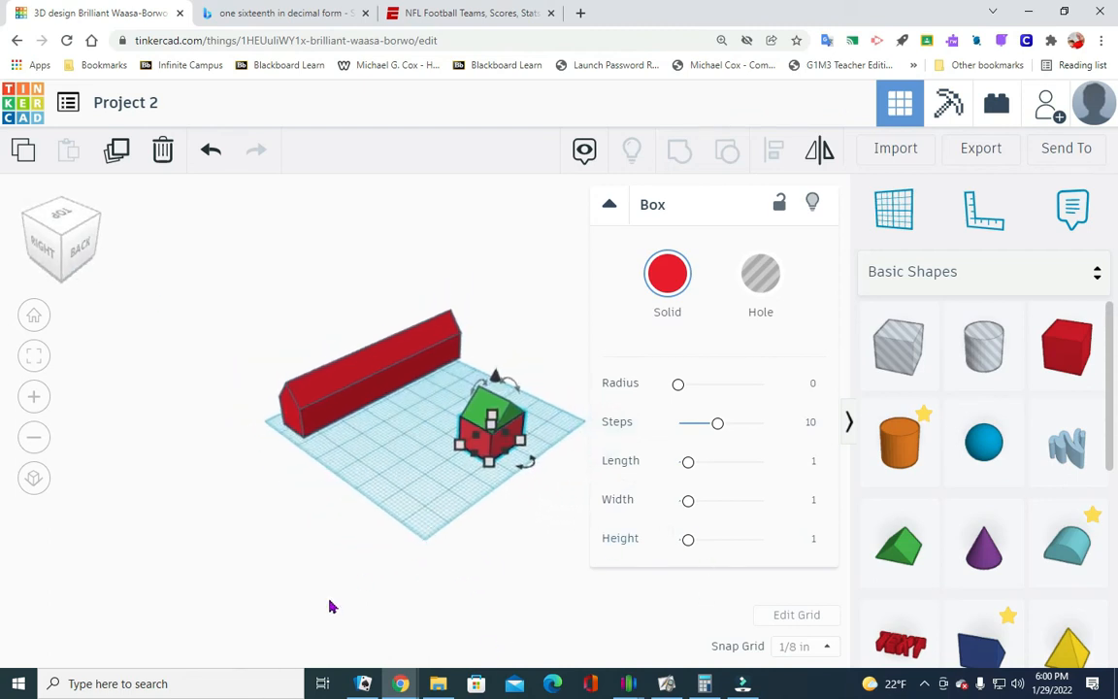
{"action": "scroll", "coordinate": [511, 571], "scroll_direction": "up", "scroll_amount": 5}
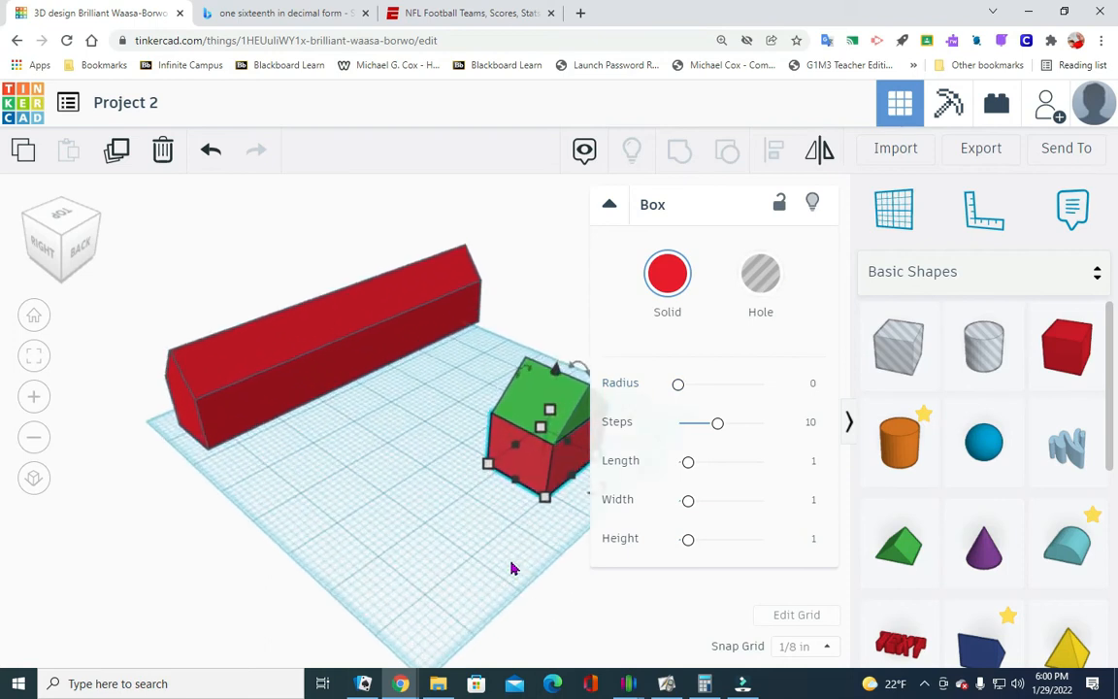
{"action": "scroll", "coordinate": [430, 534], "scroll_direction": "down", "scroll_amount": 5}
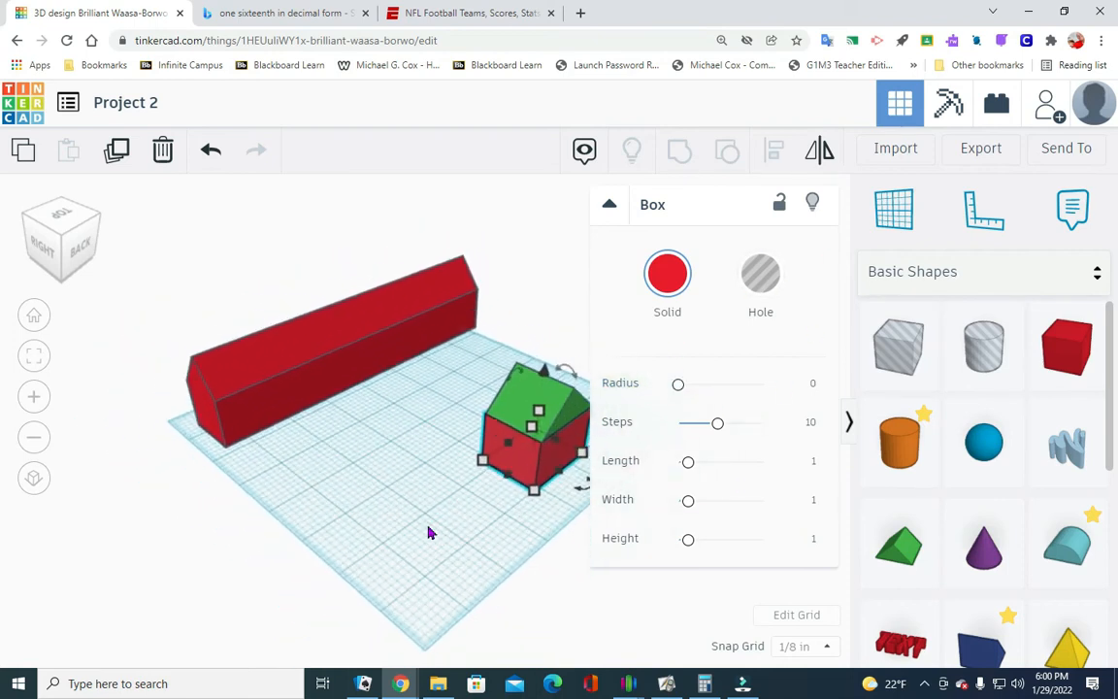
{"action": "scroll", "coordinate": [434, 488], "scroll_direction": "up", "scroll_amount": 1}
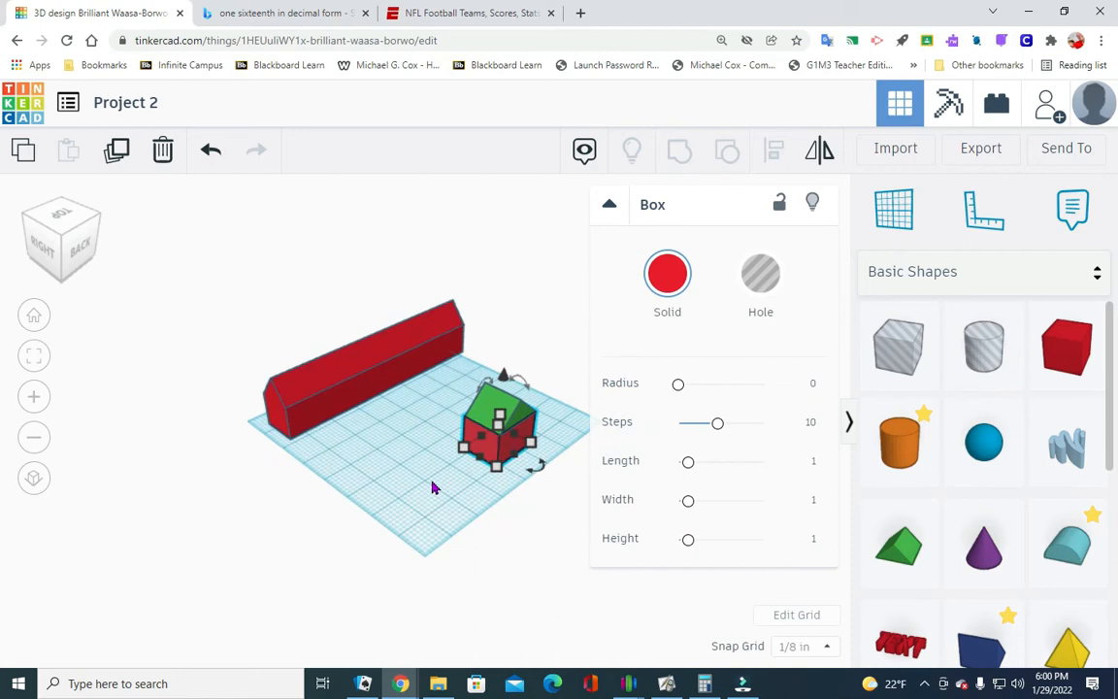
- Select the small box and green roof, align their centers along the long building's direction, and check the match from the back and sides
{"action": "left_click_drag", "start_coordinate": [430, 478], "coordinate": [573, 379]}
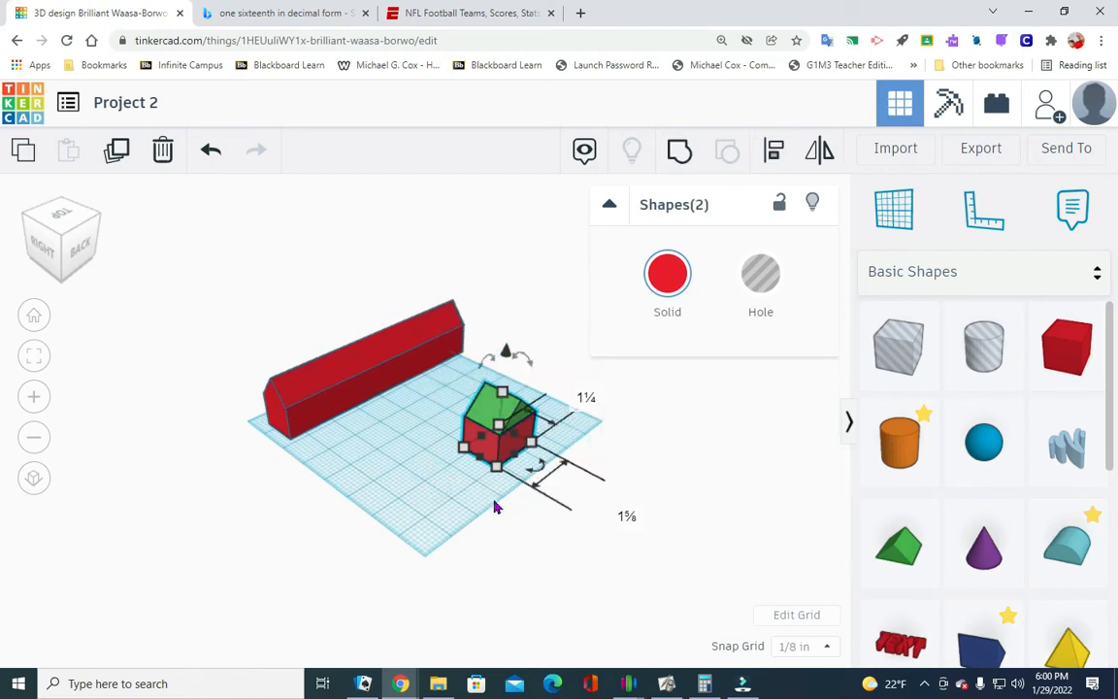
{"action": "left_click", "coordinate": [776, 148]}
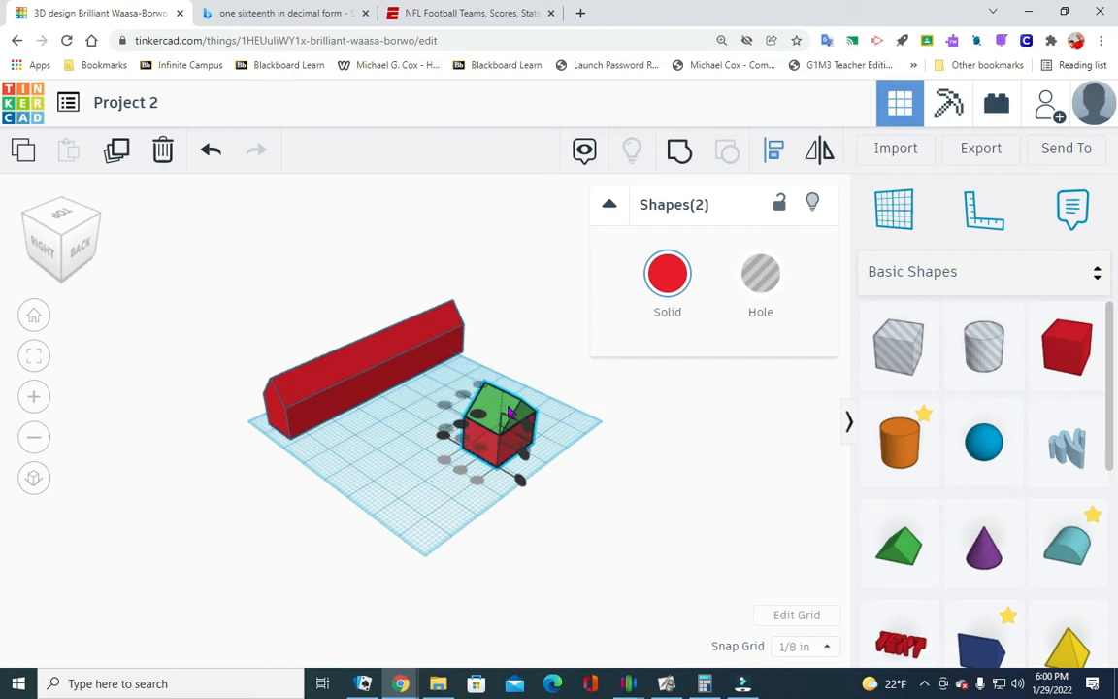
{"action": "left_click", "coordinate": [461, 431]}
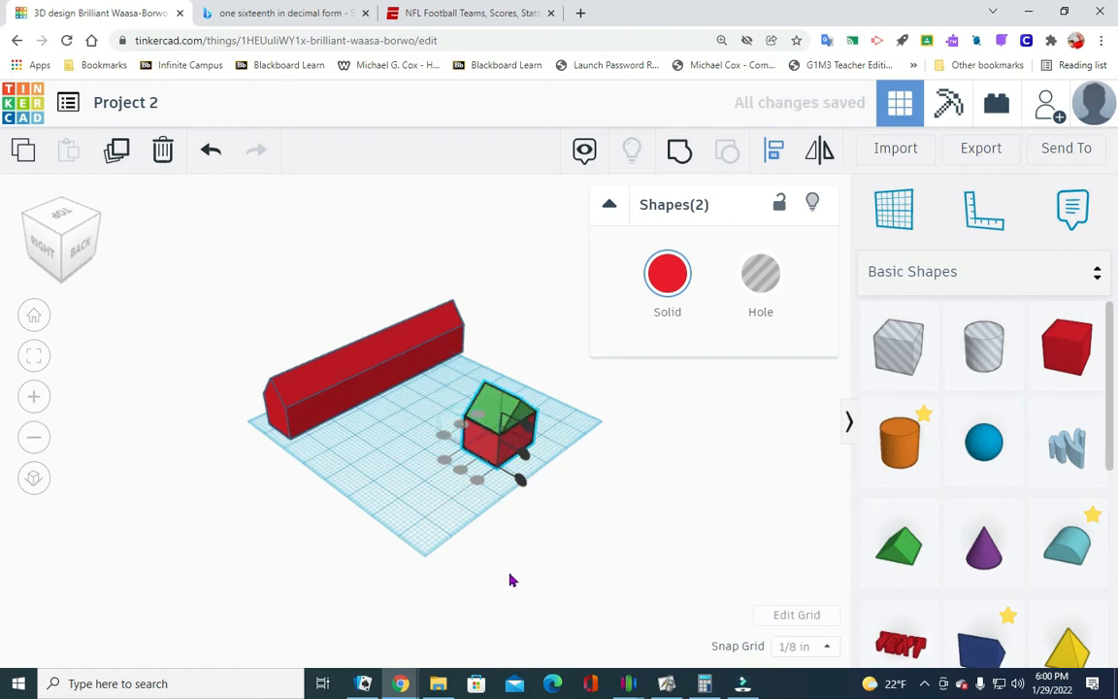
{"action": "left_click_drag", "start_coordinate": [83, 251], "coordinate": [80, 251]}
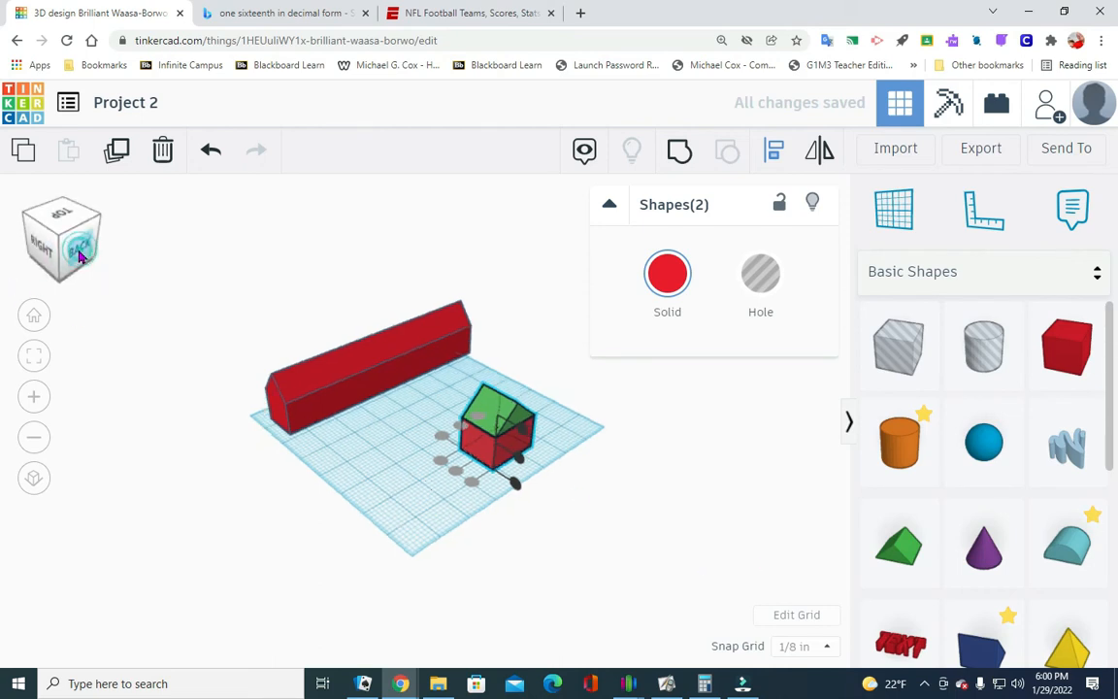
{"action": "left_click", "coordinate": [79, 252]}
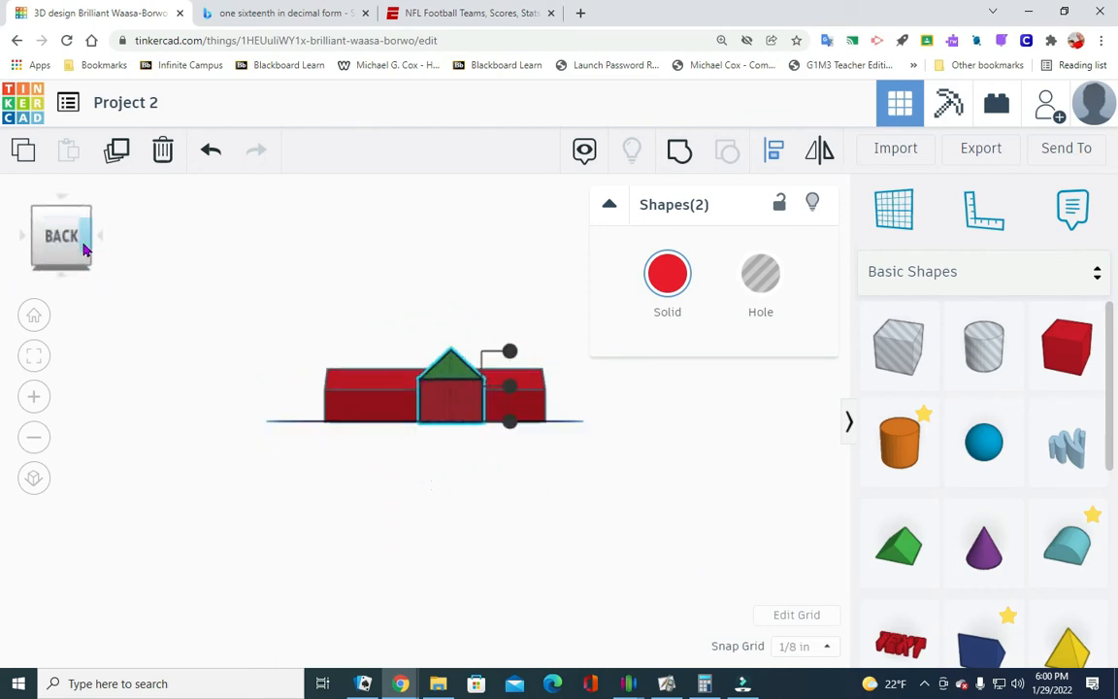
{"action": "left_click", "coordinate": [101, 238]}
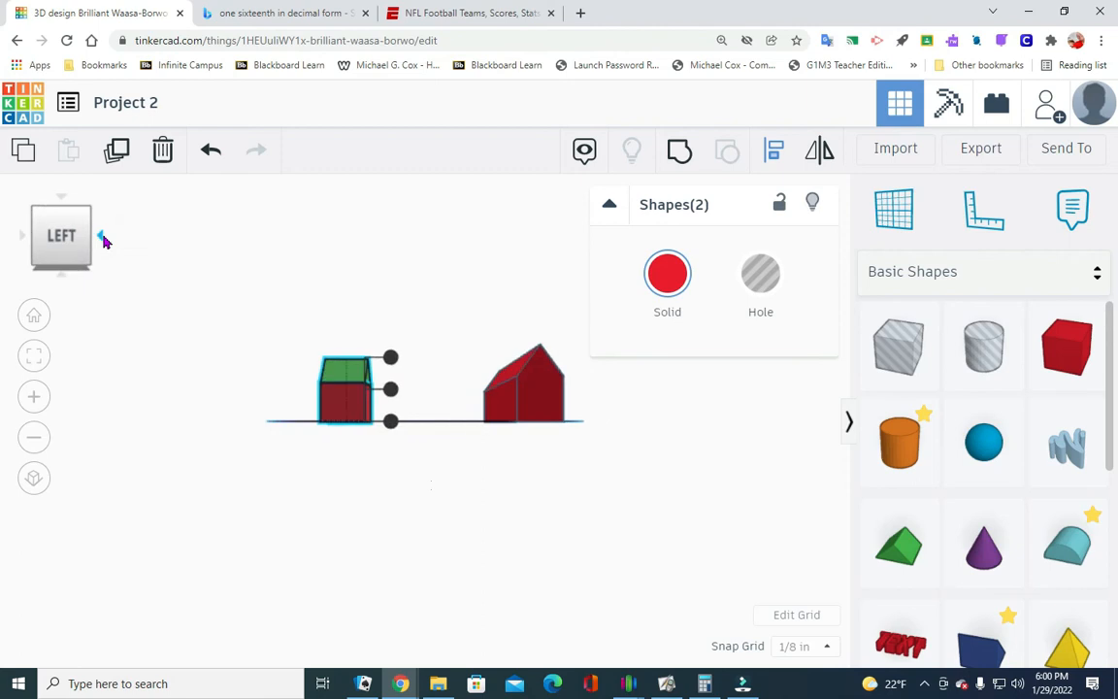
{"action": "left_click", "coordinate": [103, 238]}
{"action": "left_click", "coordinate": [103, 239]}
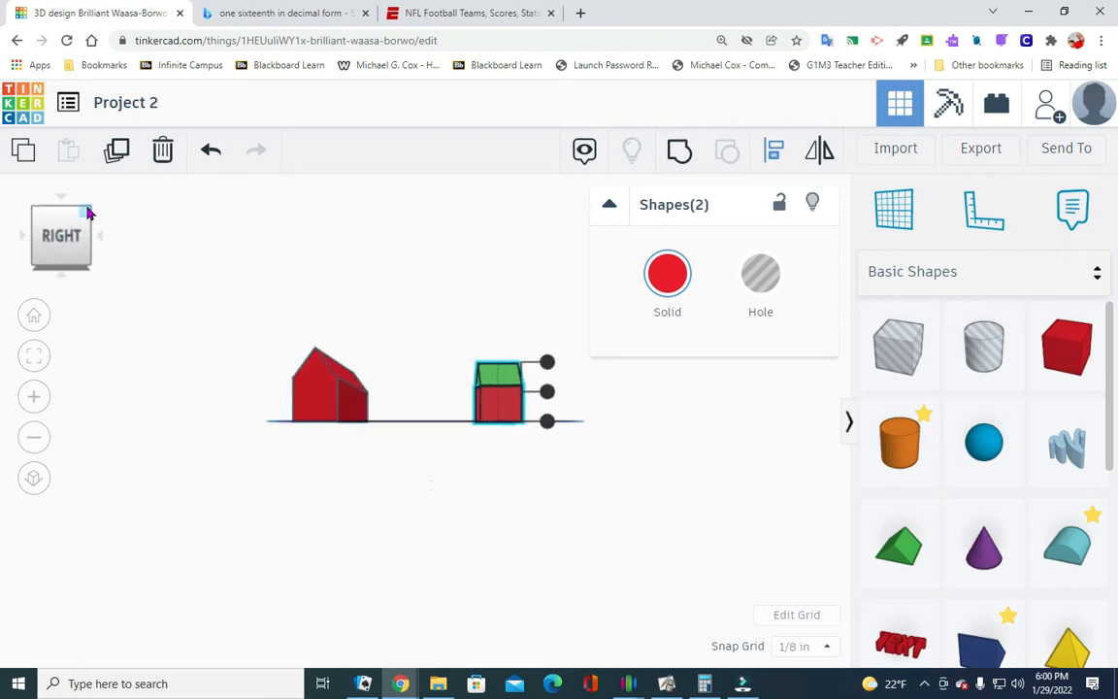
- Group the small red box and its green roof into one solid and deselect it
{"action": "left_click", "coordinate": [86, 215]}
{"action": "left_click", "coordinate": [737, 468]}
{"action": "left_click_drag", "start_coordinate": [454, 494], "coordinate": [580, 390]}
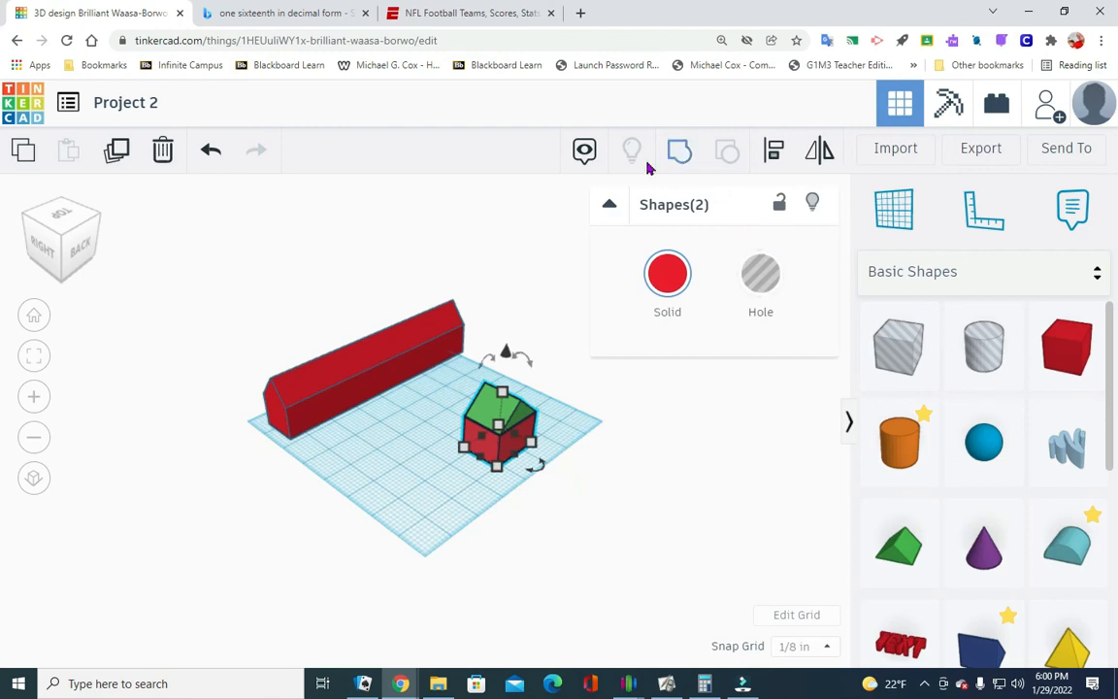
{"action": "left_click", "coordinate": [680, 151]}
{"action": "left_click", "coordinate": [749, 449]}
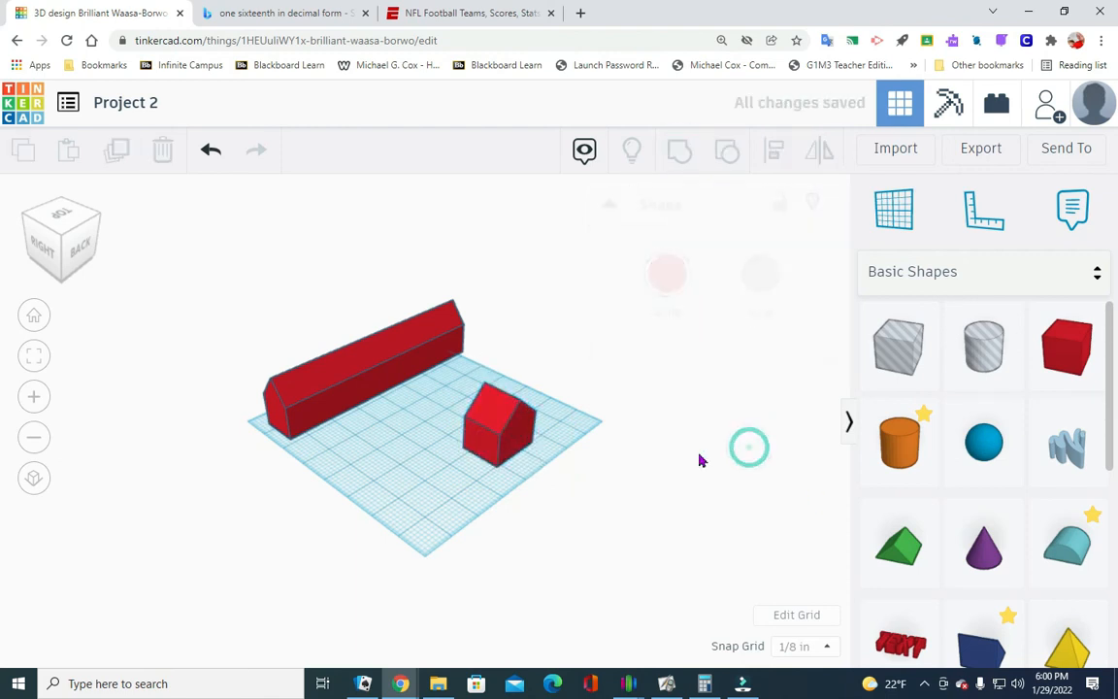
- Move the long building about 2½ in toward the roofed box, and the roofed box about 2⅝ in so it crosses the building's middle
{"action": "left_click_drag", "start_coordinate": [336, 408], "coordinate": [395, 442]}
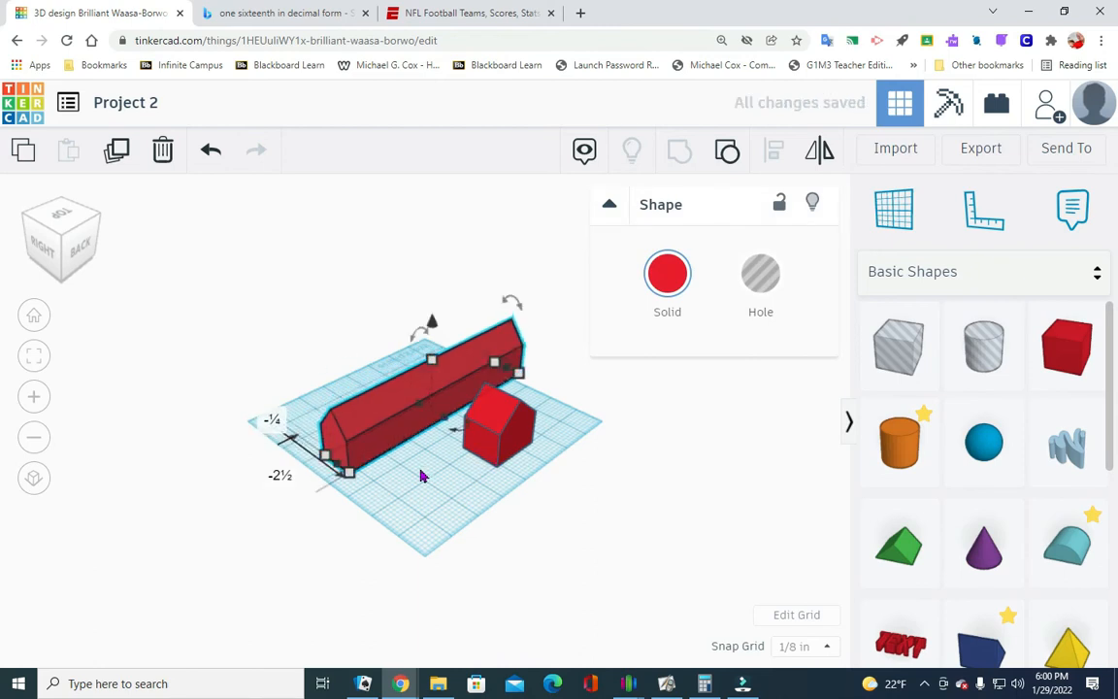
{"action": "left_click_drag", "start_coordinate": [483, 448], "coordinate": [417, 413]}
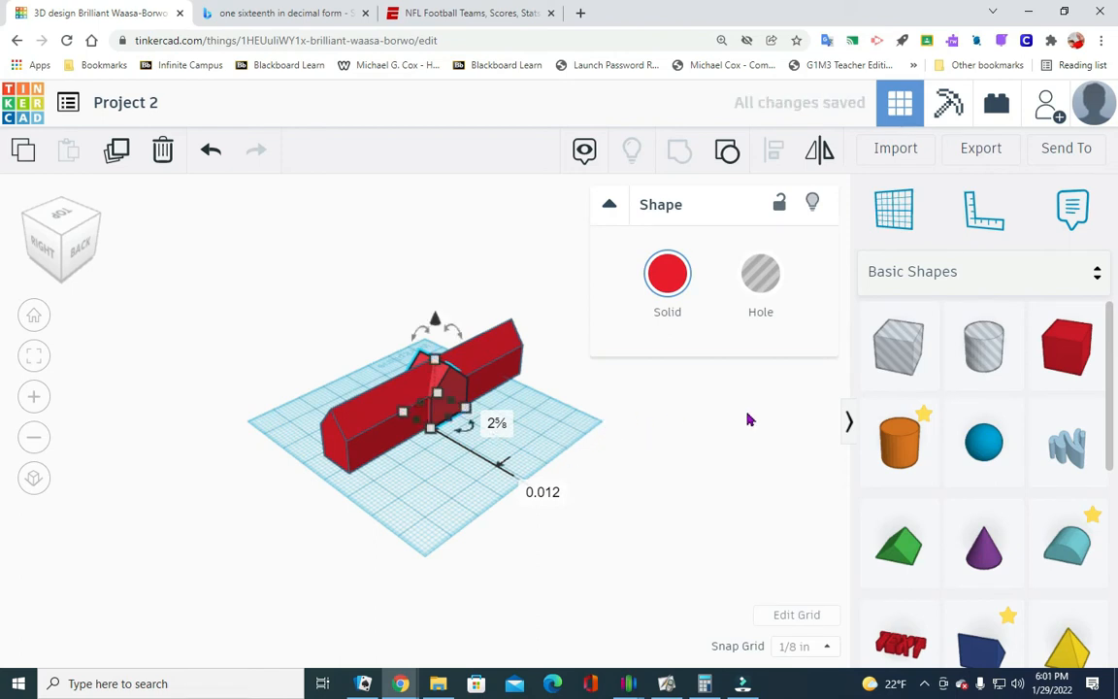
{"action": "left_click", "coordinate": [725, 533]}
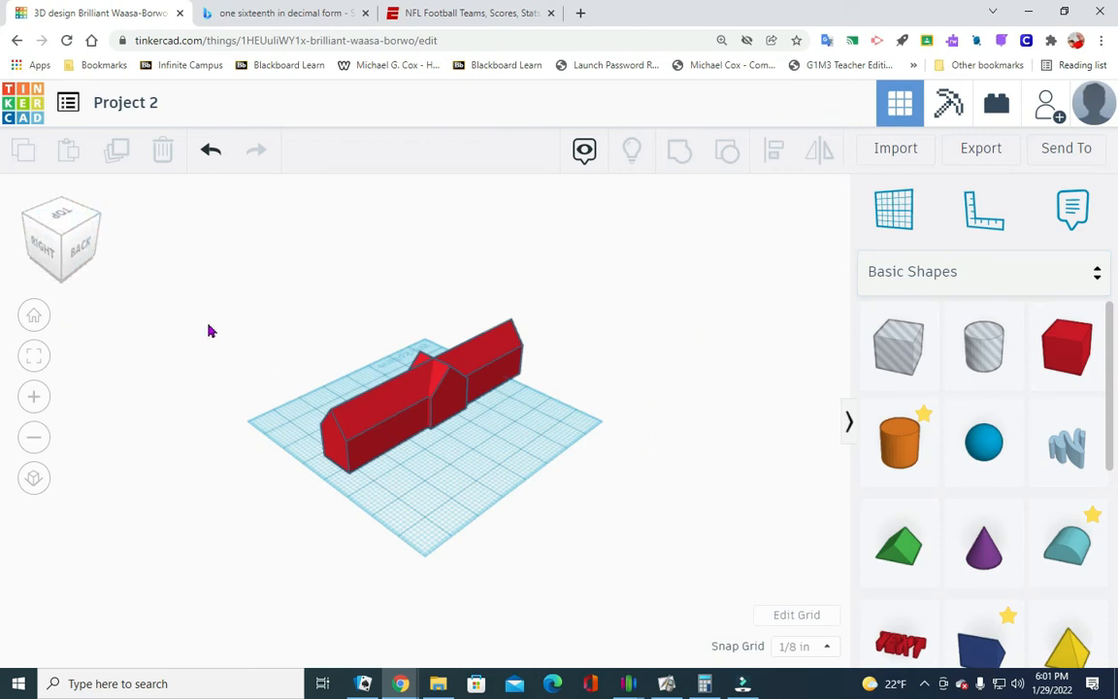
{"action": "left_click", "coordinate": [60, 213]}
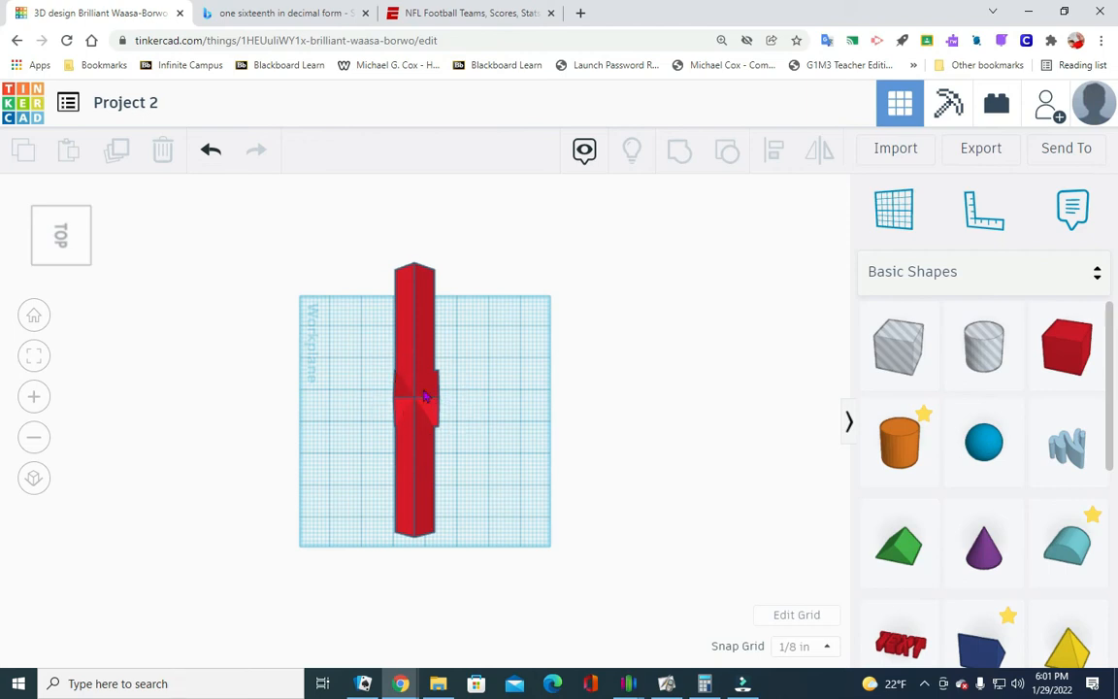
{"action": "left_click", "coordinate": [87, 263]}
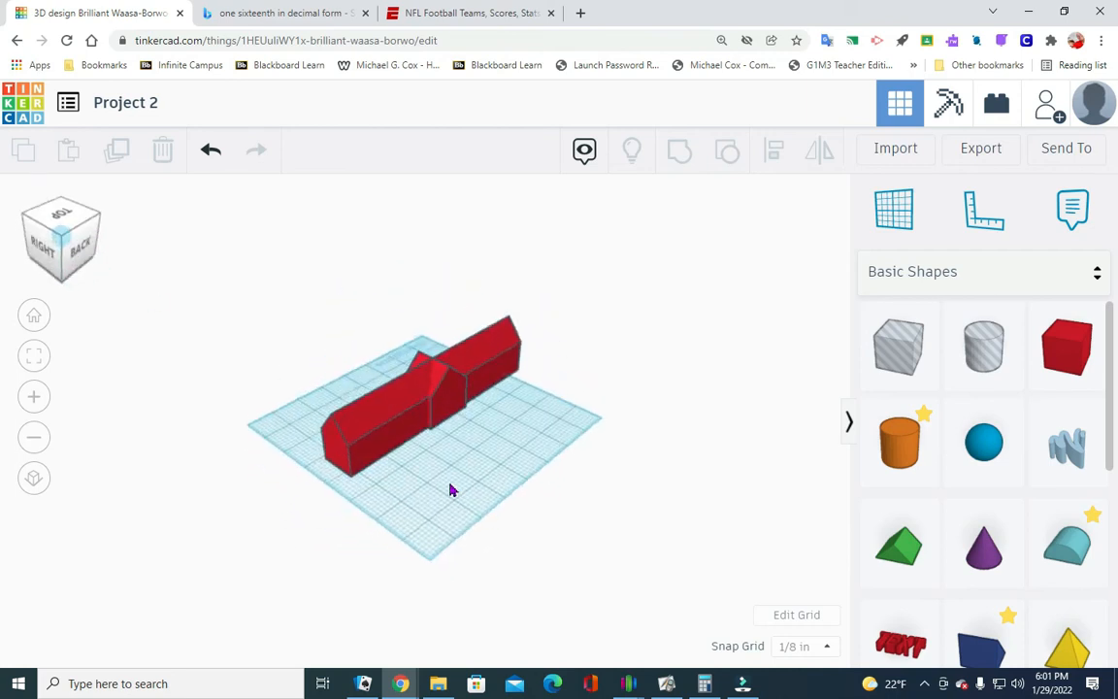
- Align the long building and the roofed box flush along the front long side and center them along the building's length
{"action": "left_click", "coordinate": [429, 433]}
{"action": "left_click_drag", "start_coordinate": [428, 433], "coordinate": [335, 454]}
{"action": "left_click", "coordinate": [423, 493]}
{"action": "mouse_move", "coordinate": [386, 509]}
{"action": "left_mouse_down"}
{"action": "mouse_move", "coordinate": [506, 429]}
{"action": "mouse_move", "coordinate": [469, 309]}
{"action": "mouse_move", "coordinate": [520, 307]}
{"action": "left_mouse_up"}
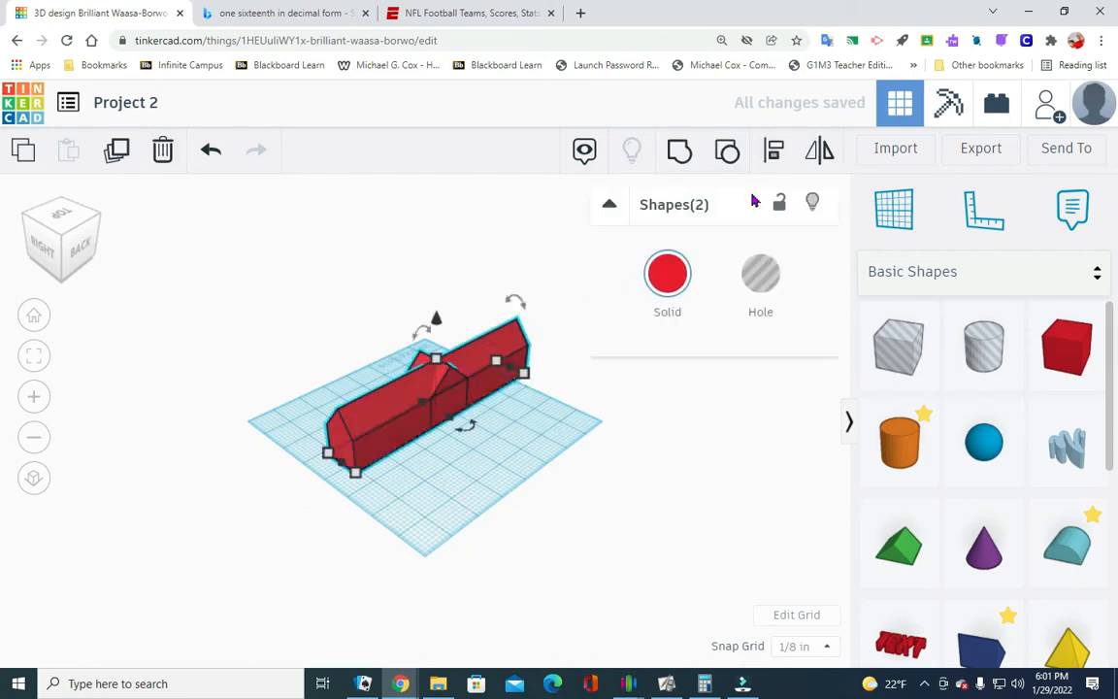
{"action": "left_click", "coordinate": [782, 153]}
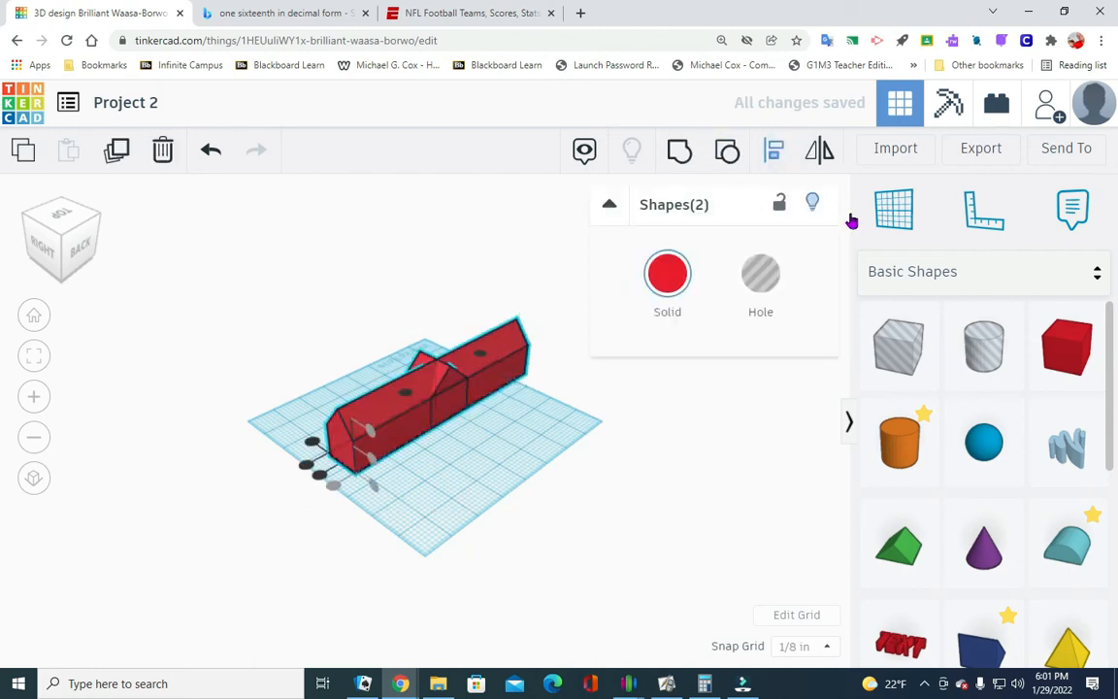
{"action": "left_click", "coordinate": [305, 469]}
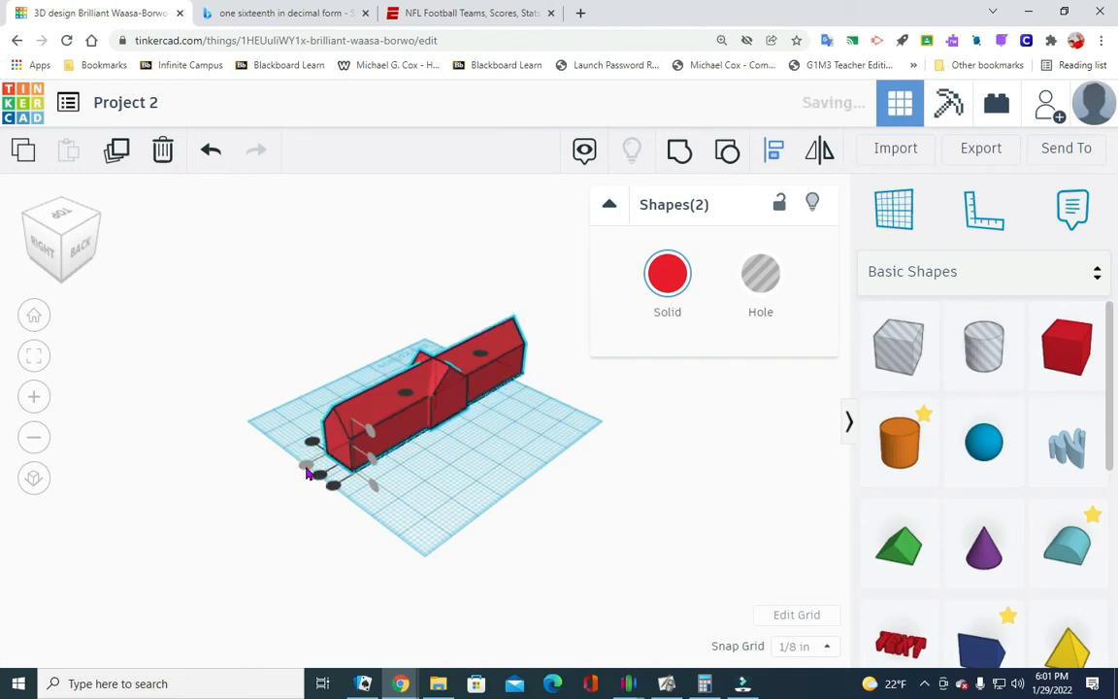
{"action": "left_click", "coordinate": [68, 226]}
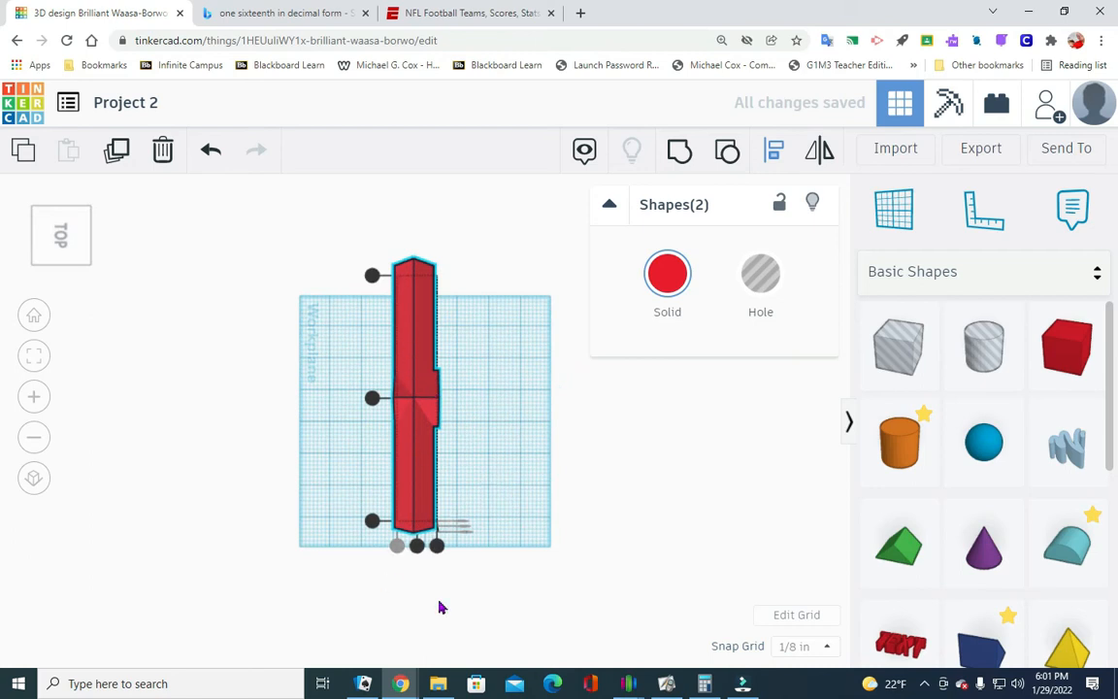
{"action": "left_click", "coordinate": [373, 398]}
{"action": "left_click", "coordinate": [695, 546]}
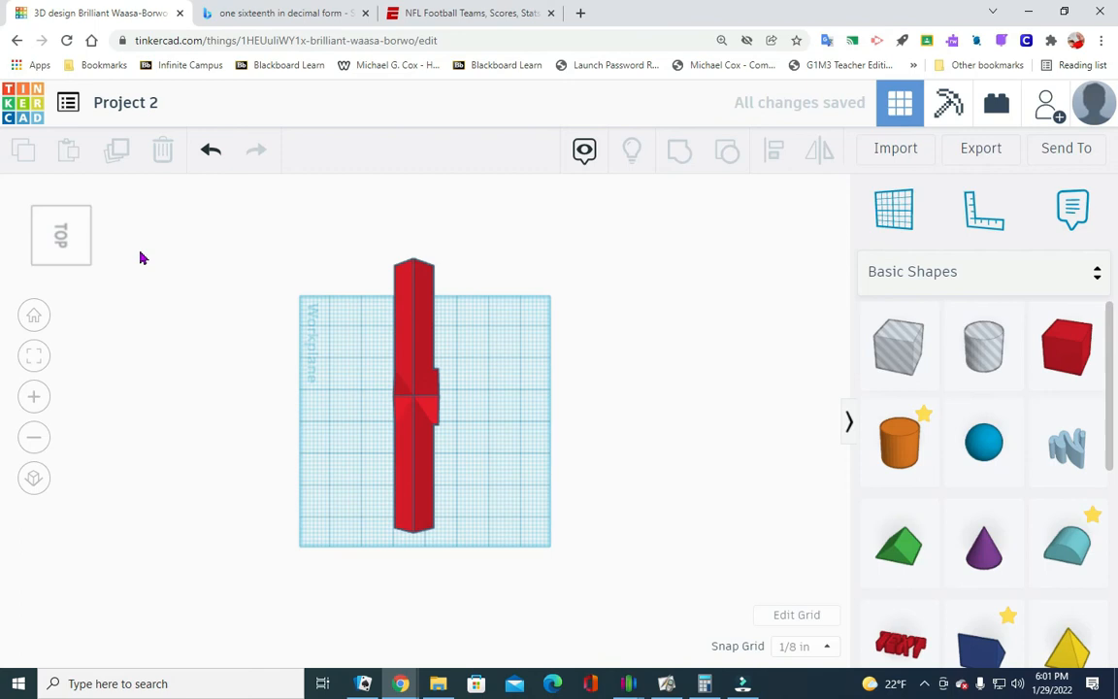
- Ungroup the long building and the cross gable into separate red boxes and green roofs
{"action": "left_click", "coordinate": [90, 206]}
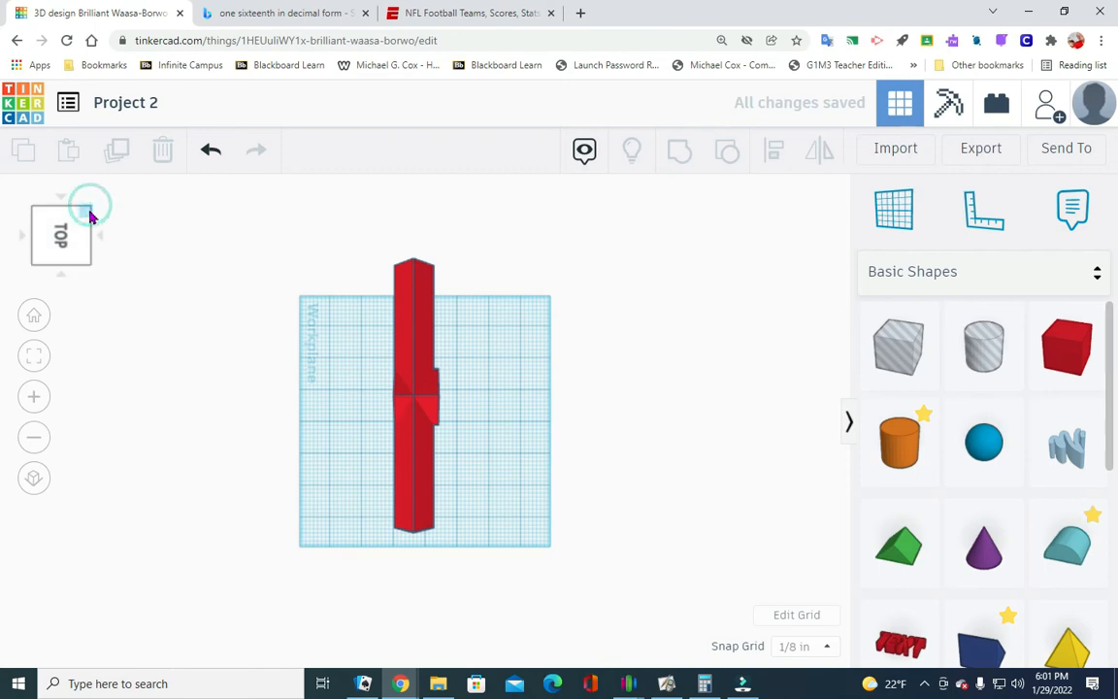
{"action": "left_click", "coordinate": [87, 259]}
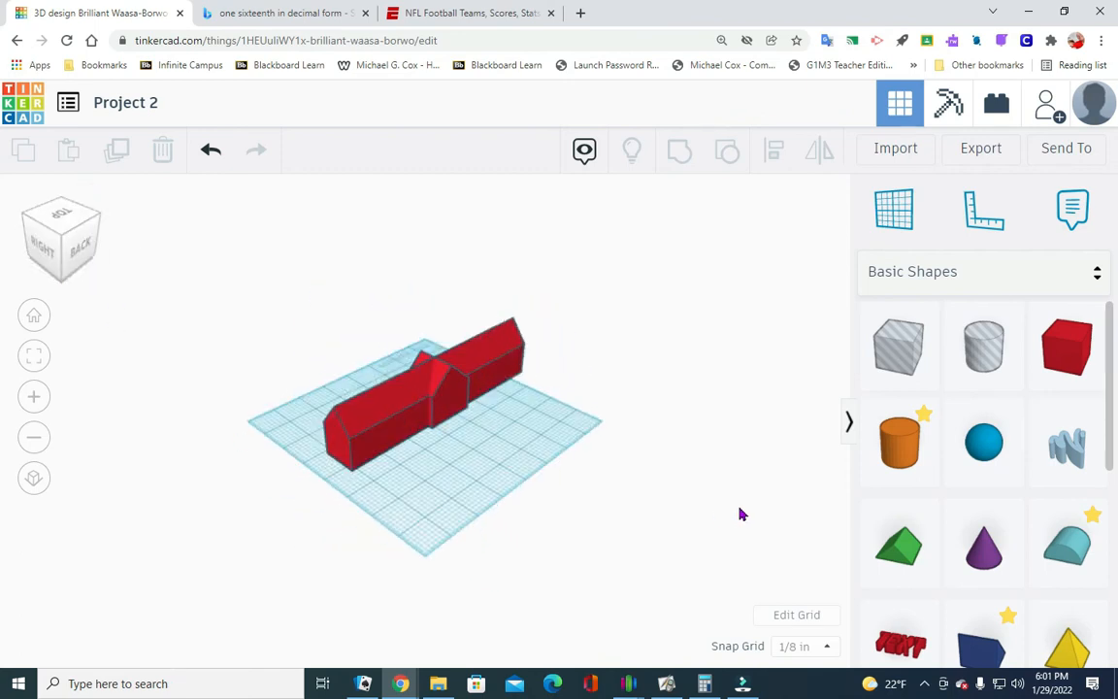
{"action": "left_click", "coordinate": [90, 237]}
{"action": "left_click_drag", "start_coordinate": [107, 239], "coordinate": [2, 244]}
{"action": "left_click_drag", "start_coordinate": [68, 258], "coordinate": [100, 316]}
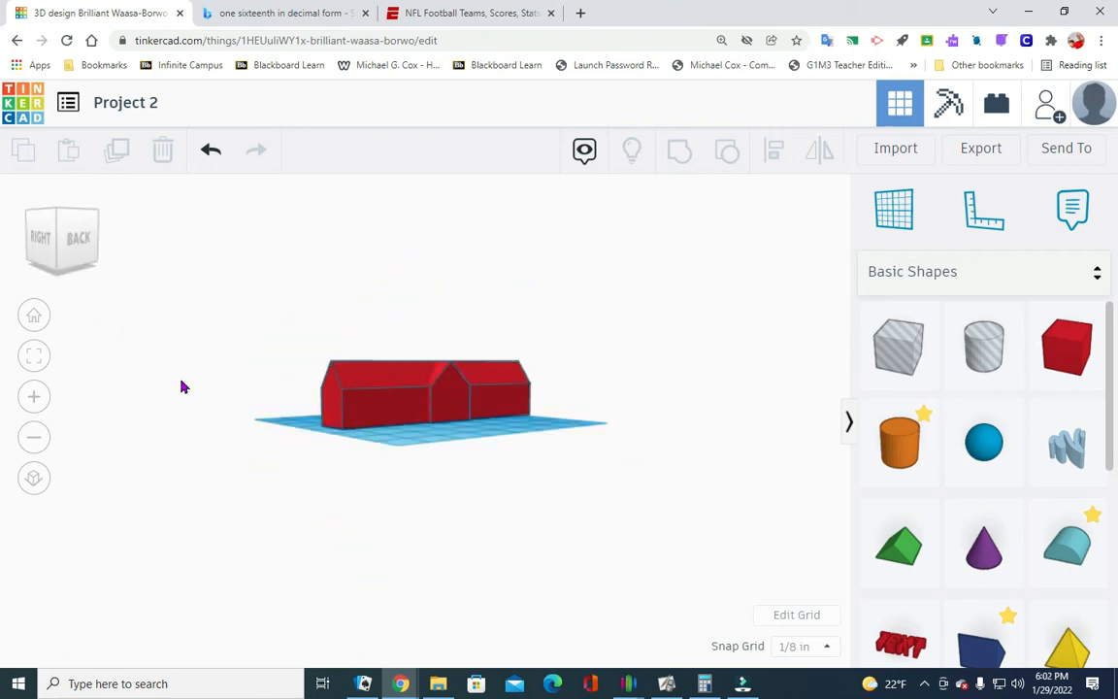
{"action": "left_click_drag", "start_coordinate": [291, 460], "coordinate": [464, 349]}
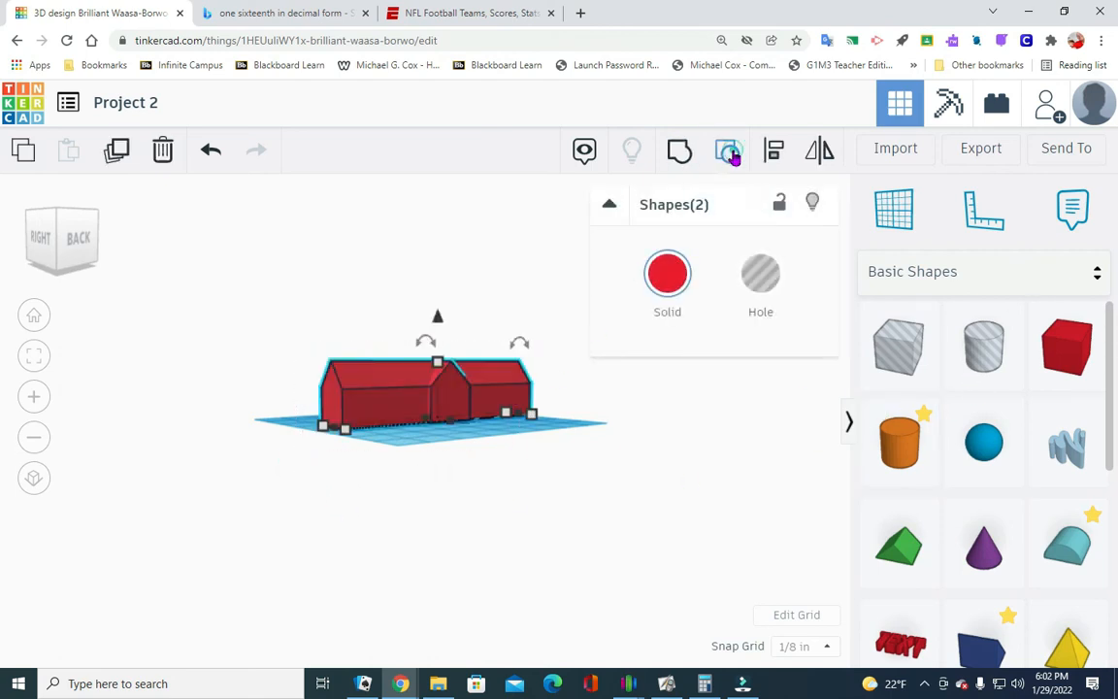
{"action": "left_click", "coordinate": [730, 153]}
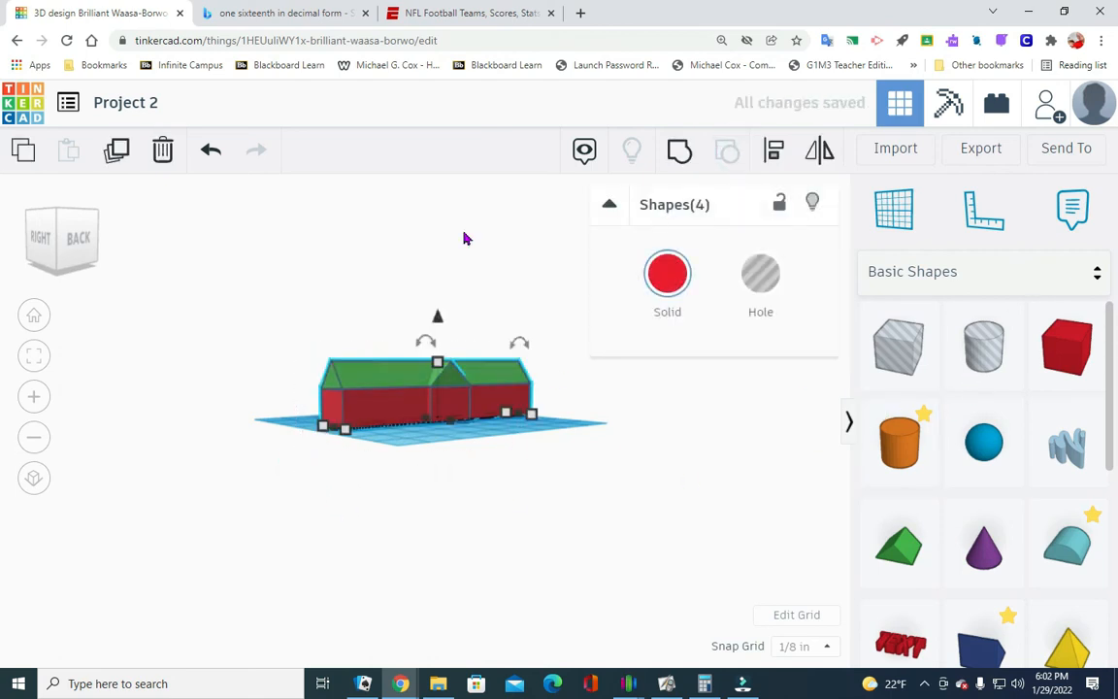
{"action": "left_click", "coordinate": [99, 211]}
{"action": "left_click", "coordinate": [491, 469]}
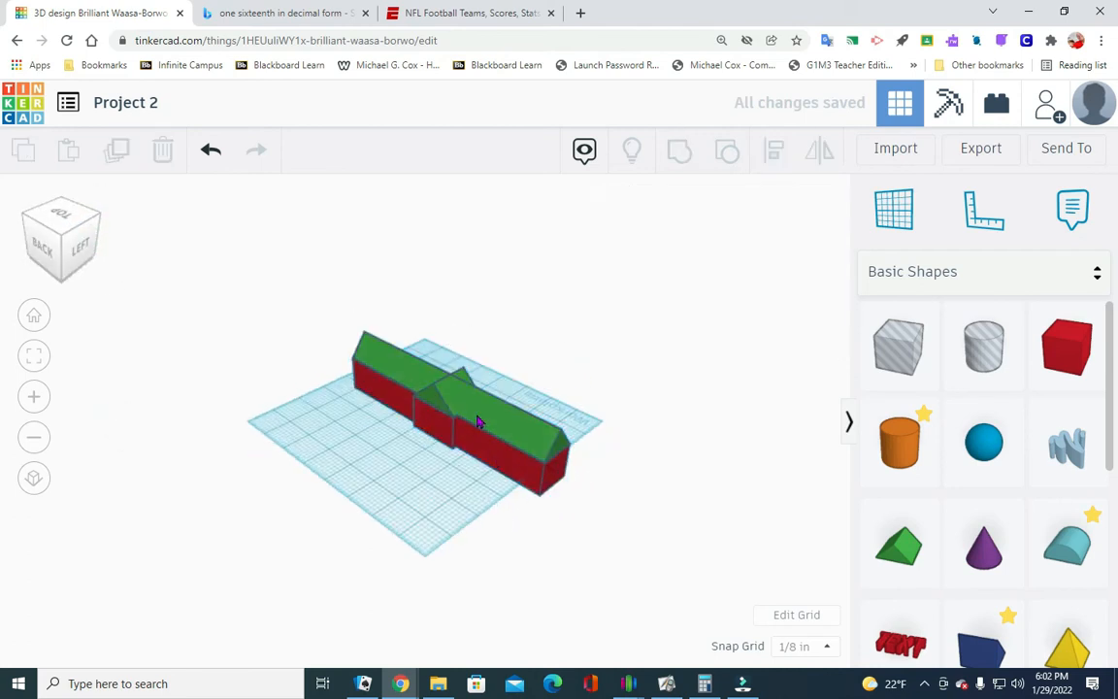
- Try to reposition the cross gable's green roof and red box relative to the long building
{"action": "left_click", "coordinate": [62, 213]}
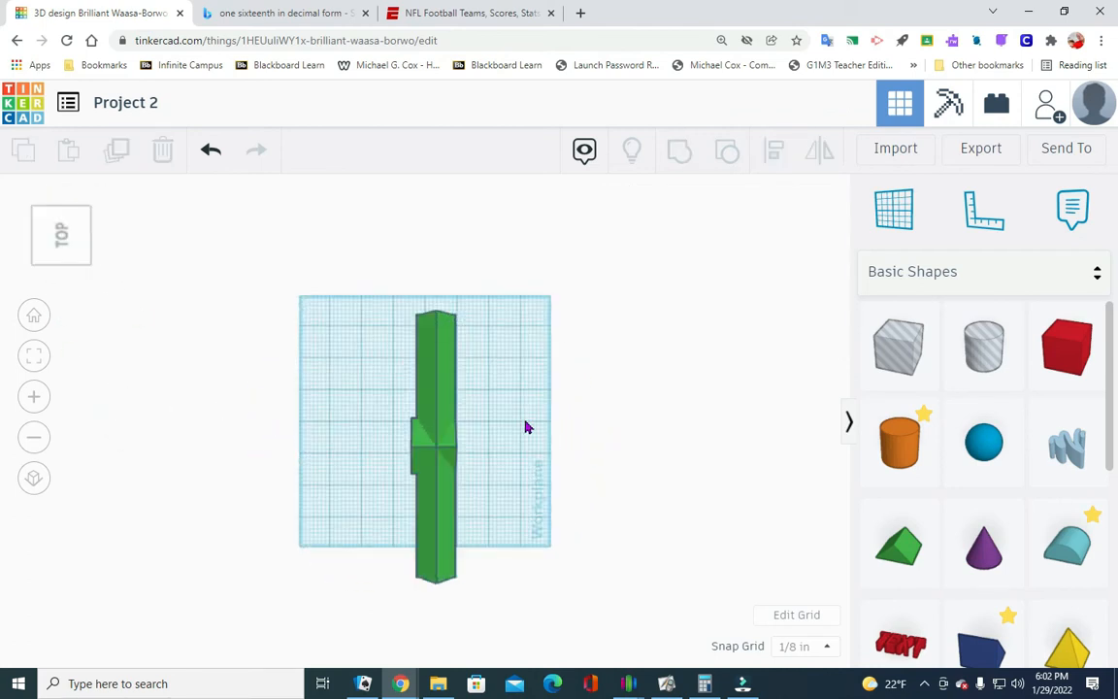
{"action": "left_click", "coordinate": [423, 449]}
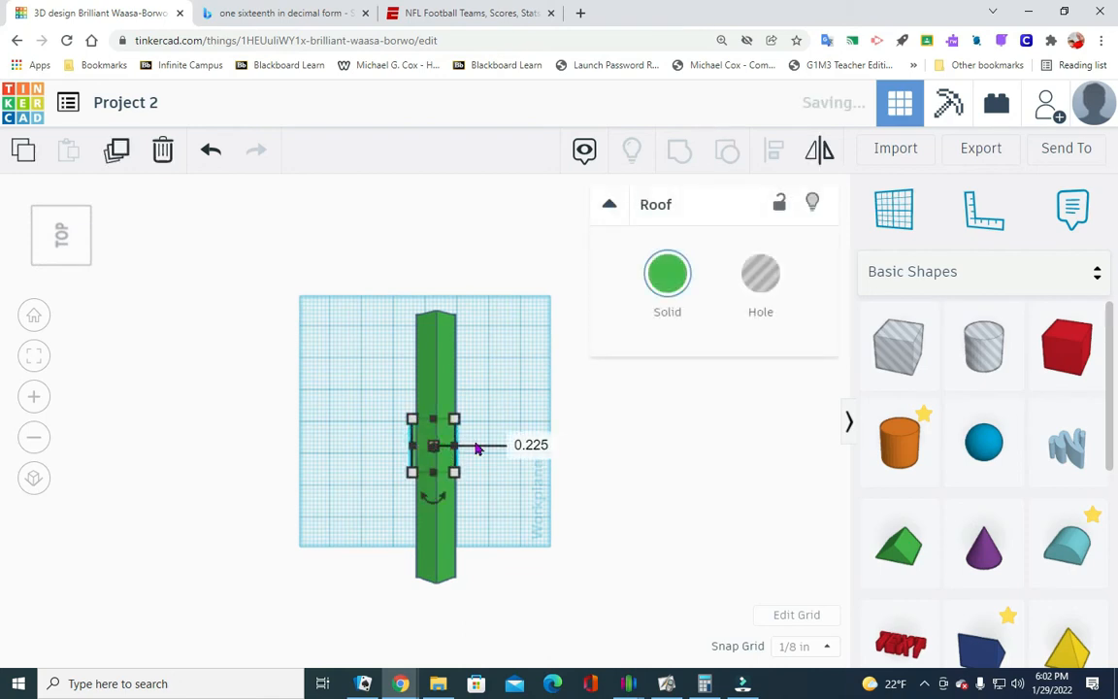
{"action": "left_click", "coordinate": [482, 486]}
{"action": "left_click", "coordinate": [412, 457]}
{"action": "left_click", "coordinate": [498, 451]}
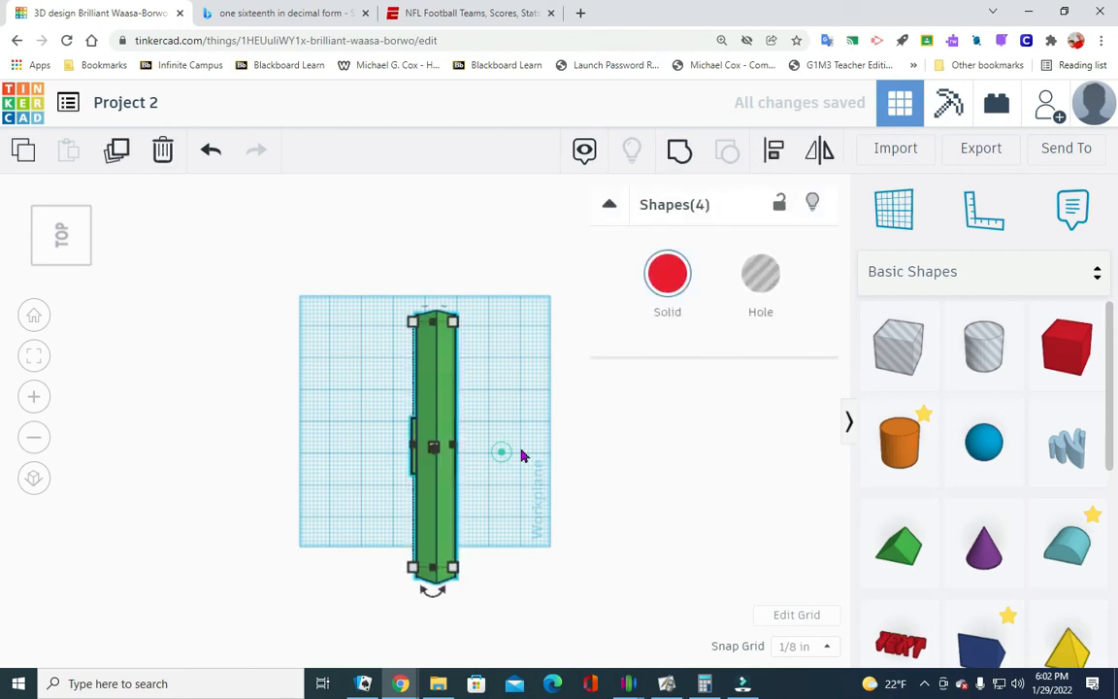
{"action": "left_click", "coordinate": [85, 267]}
{"action": "left_click", "coordinate": [428, 446]}
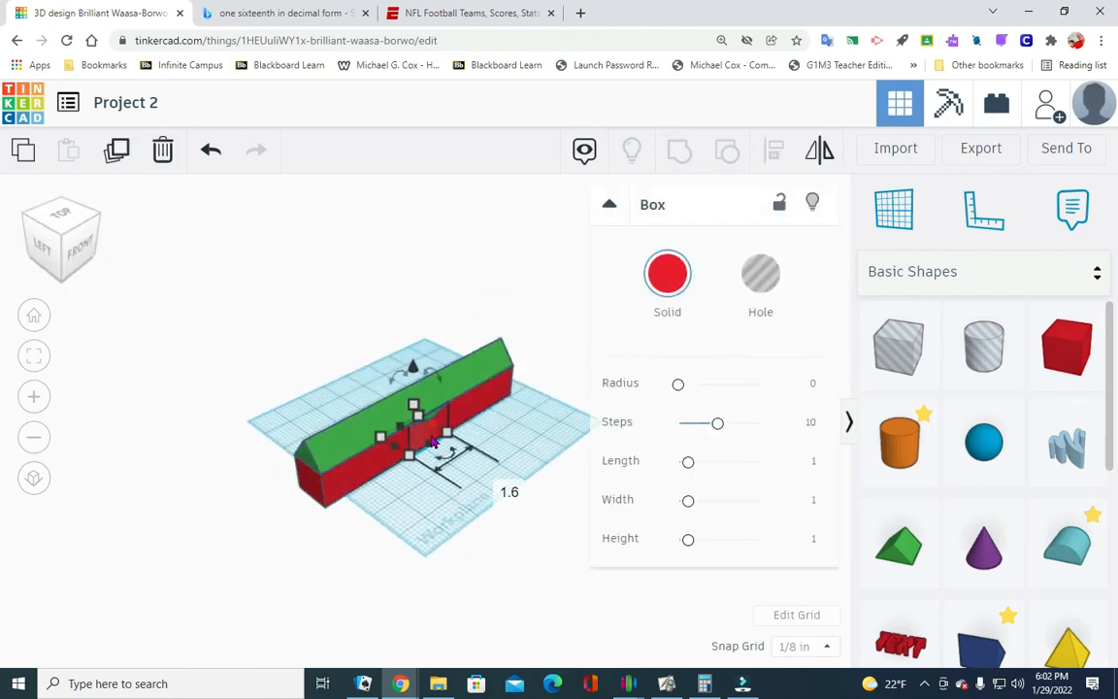
{"action": "left_click_drag", "start_coordinate": [433, 424], "coordinate": [437, 423]}
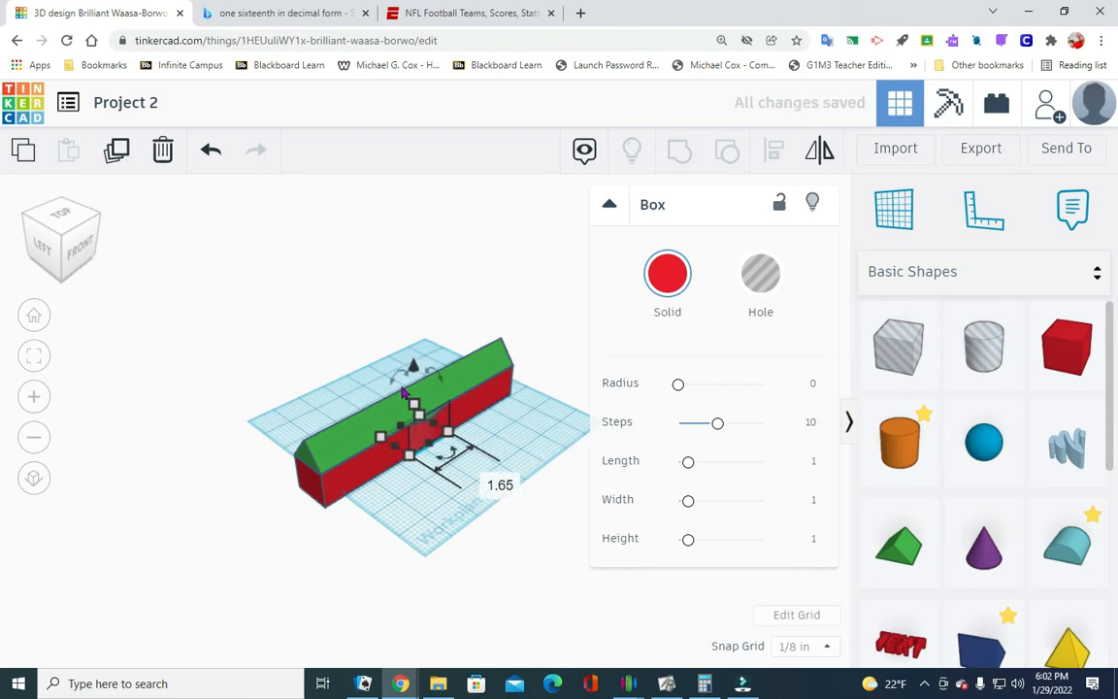
{"action": "left_click", "coordinate": [504, 491]}
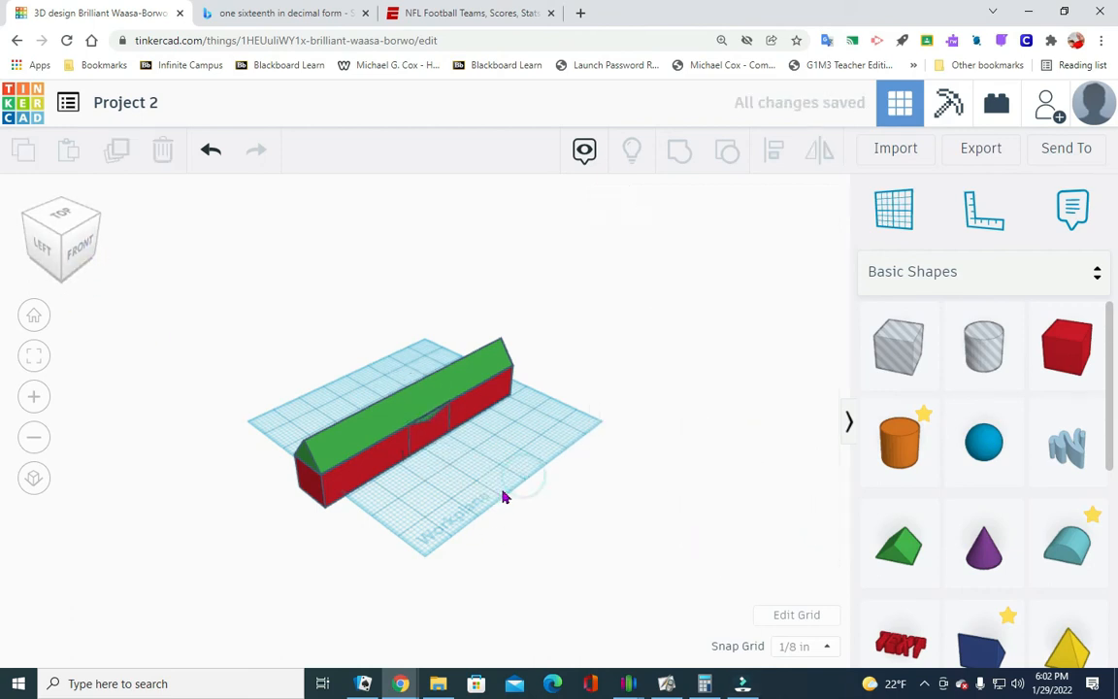
- Undo the changes to the cross gable's box and roof and the ungrouping of both shapes
{"action": "left_click", "coordinate": [215, 153]}
{"action": "left_click", "coordinate": [217, 156]}
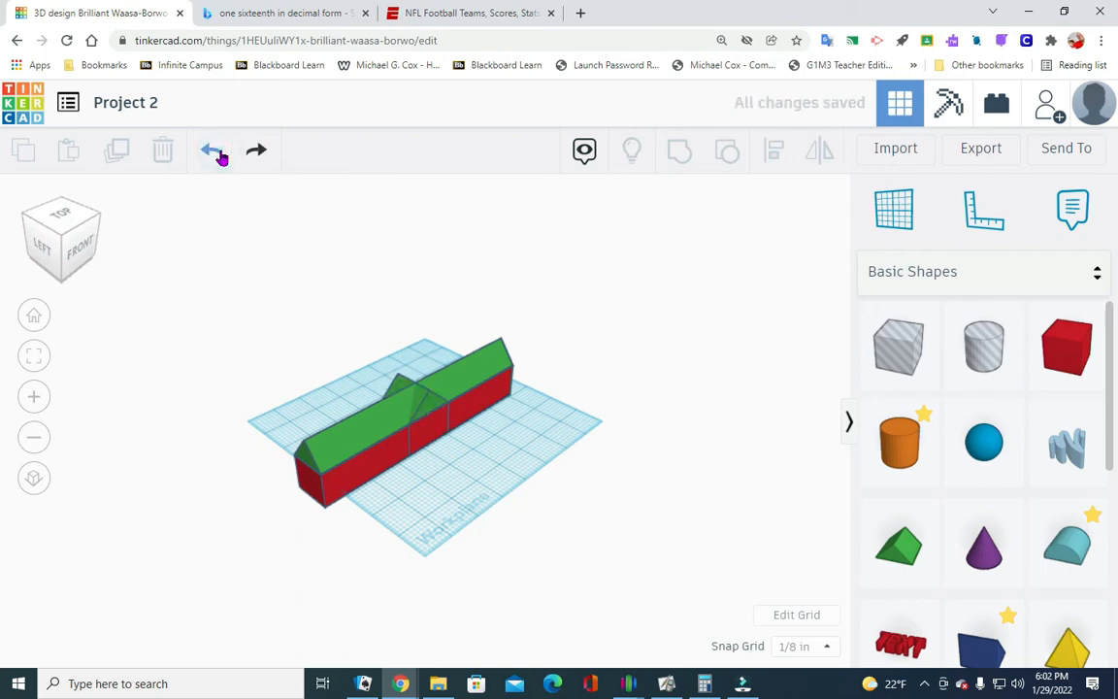
{"action": "left_click", "coordinate": [219, 154]}
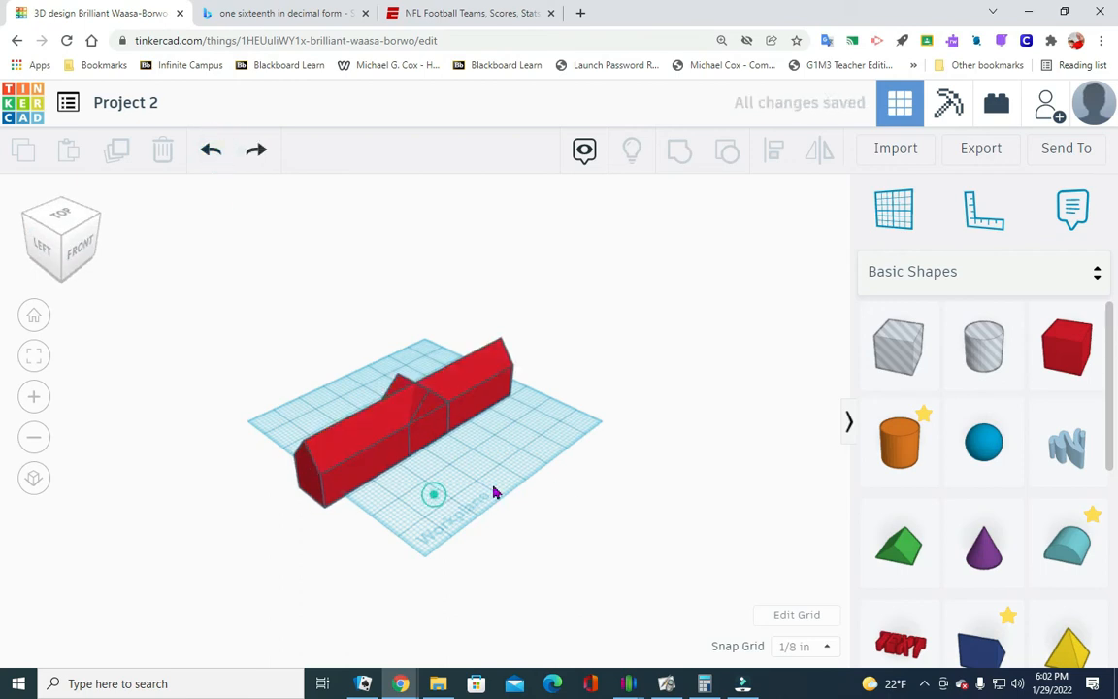
- Select the long building and cross gable, ungroup them into separate red boxes and green roofs, and clear the selection
{"action": "left_click", "coordinate": [44, 260]}
{"action": "mouse_move", "coordinate": [45, 260]}
{"action": "left_mouse_down"}
{"action": "mouse_move", "coordinate": [20, 257]}
{"action": "mouse_move", "coordinate": [28, 249]}
{"action": "mouse_move", "coordinate": [5, 259]}
{"action": "mouse_move", "coordinate": [38, 280]}
{"action": "mouse_move", "coordinate": [30, 265]}
{"action": "mouse_move", "coordinate": [30, 275]}
{"action": "left_mouse_up"}
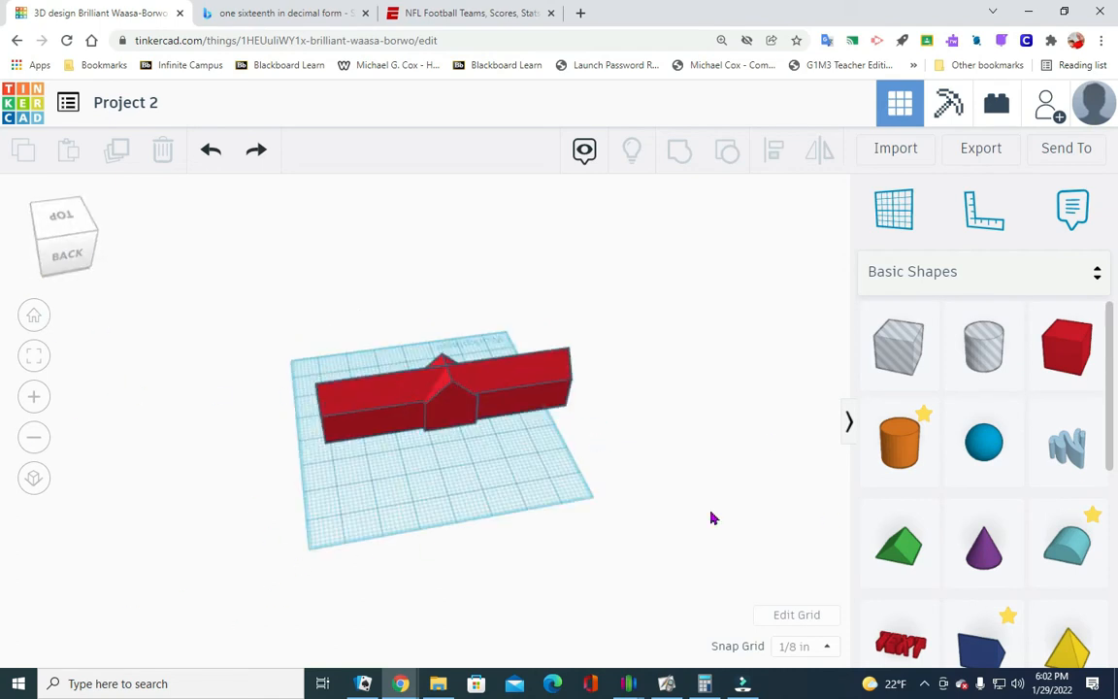
{"action": "left_click_drag", "start_coordinate": [357, 476], "coordinate": [572, 328]}
{"action": "left_click", "coordinate": [729, 151]}
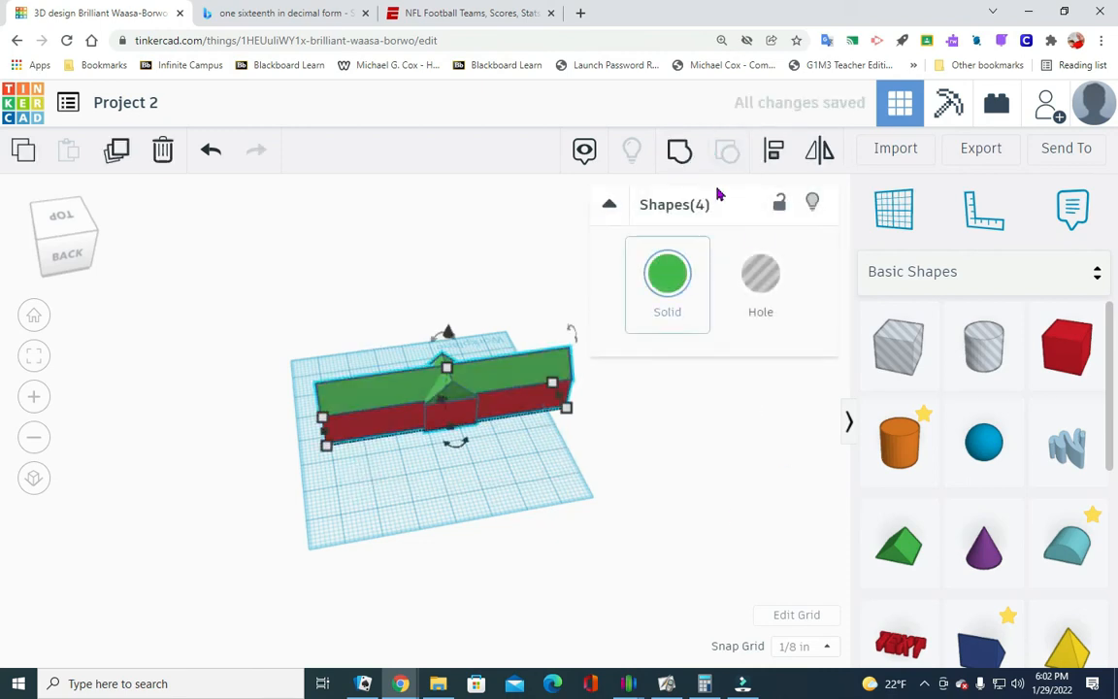
{"action": "left_click", "coordinate": [438, 449]}
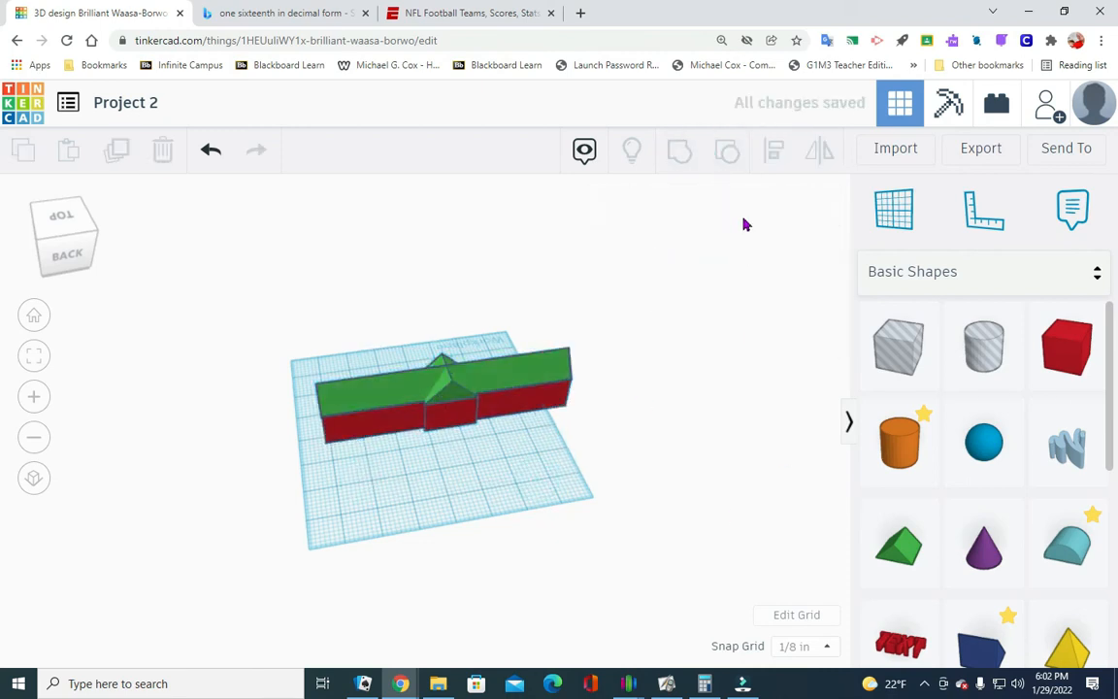
{"action": "left_click_drag", "start_coordinate": [376, 487], "coordinate": [543, 412]}
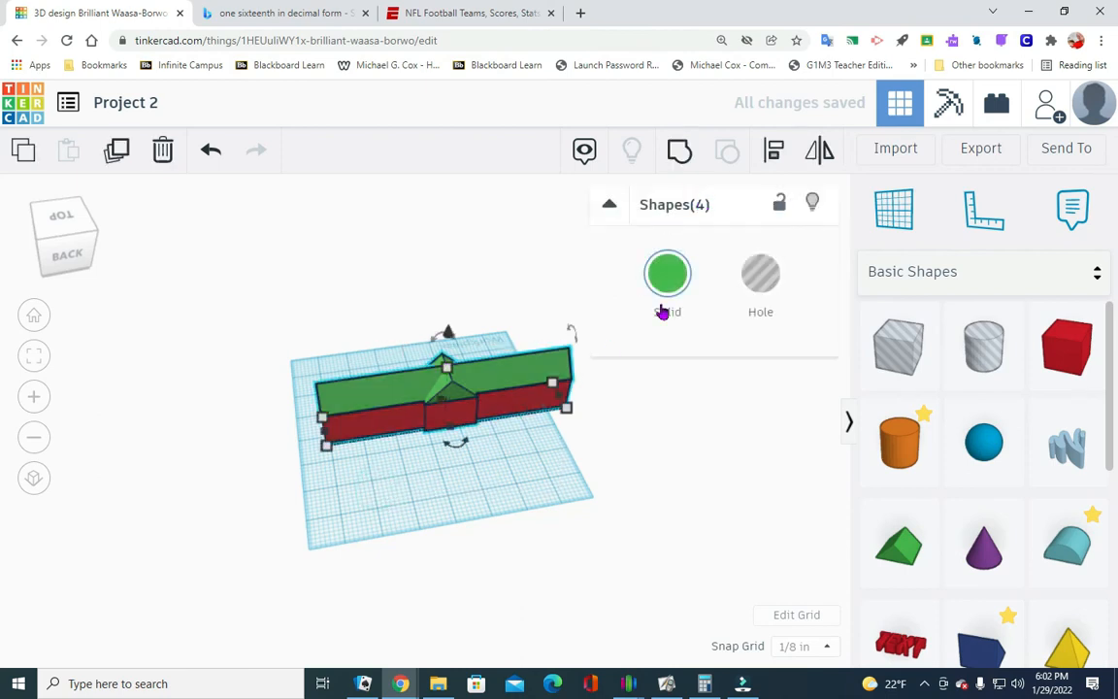
{"action": "left_click", "coordinate": [581, 482]}
{"action": "left_click", "coordinate": [420, 407]}
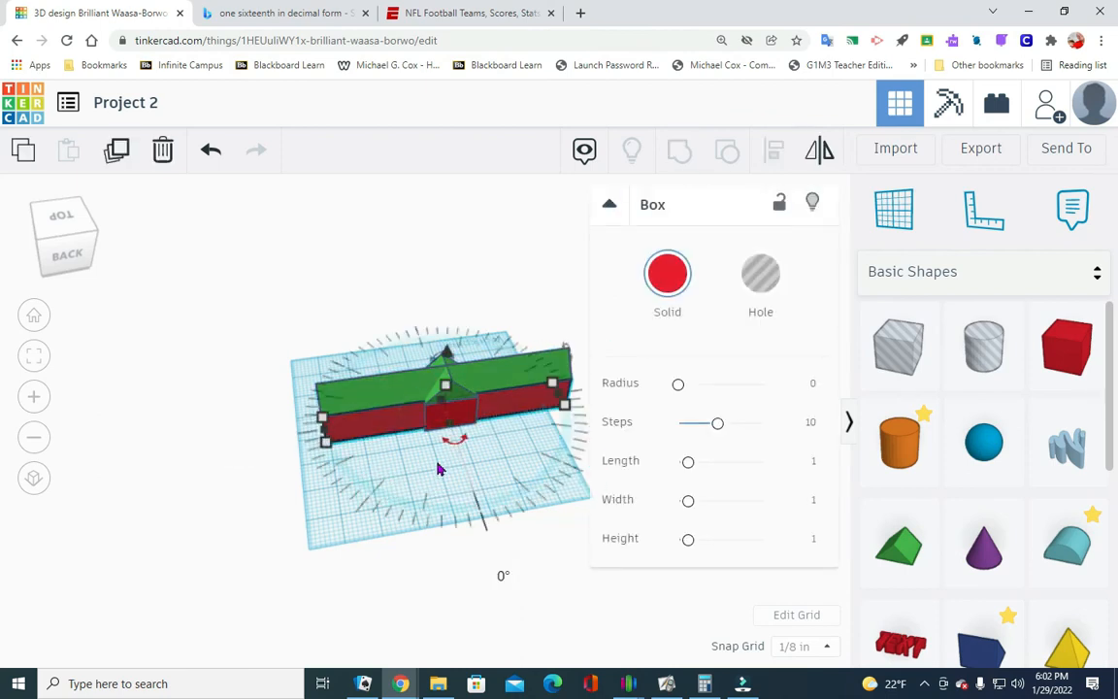
{"action": "left_click", "coordinate": [483, 468]}
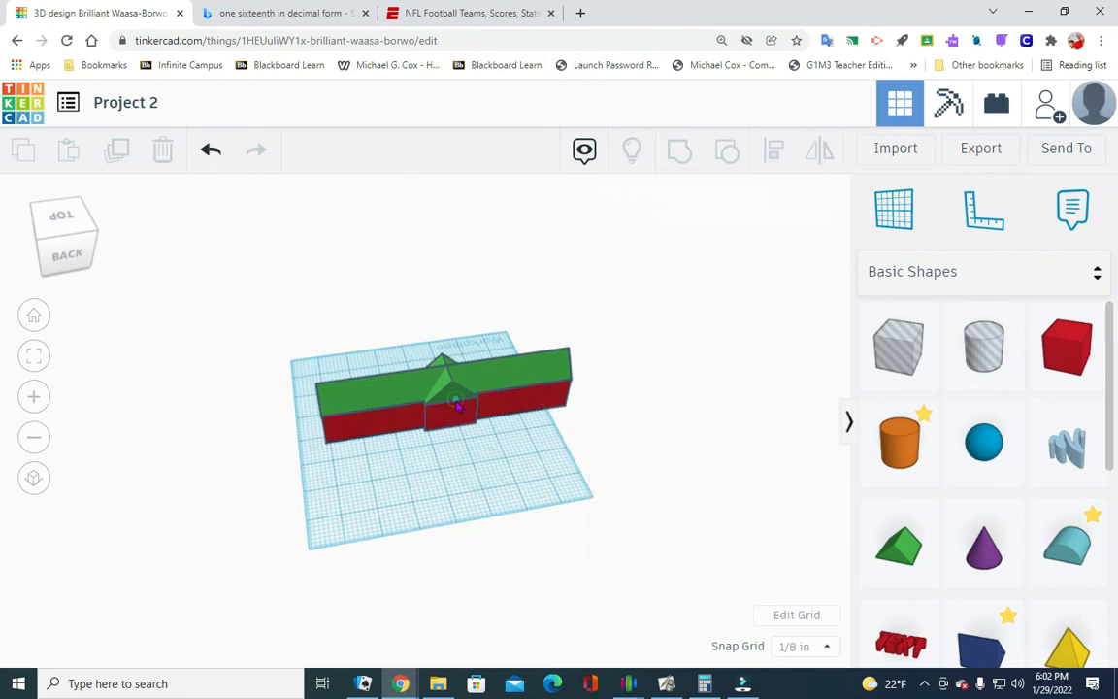
{"action": "left_click", "coordinate": [453, 392]}
{"action": "left_click", "coordinate": [443, 488]}
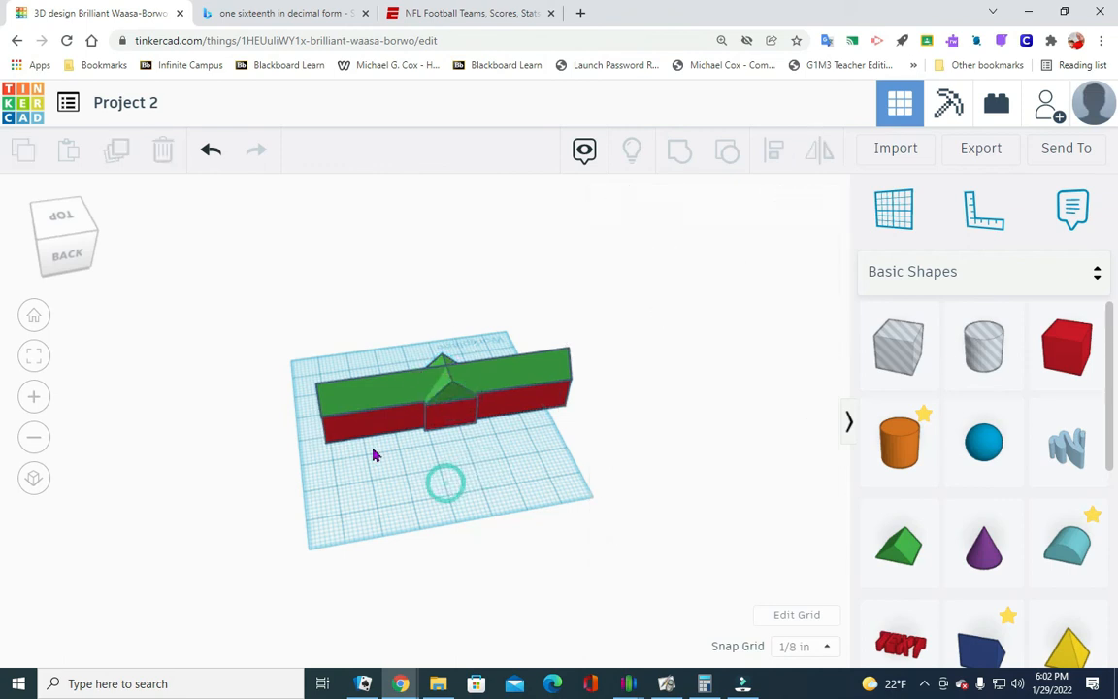
{"action": "left_click_drag", "start_coordinate": [537, 424], "coordinate": [339, 325]}
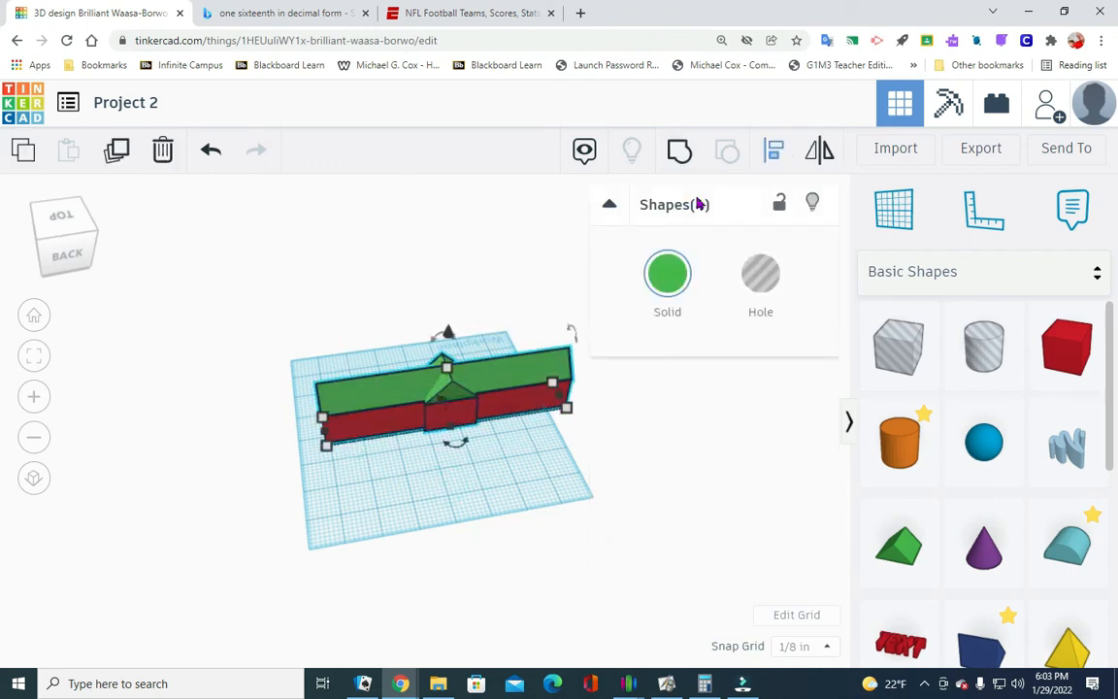
{"action": "left_click", "coordinate": [688, 437]}
- Shift the cross gable's green roof off its red box, perpendicular to the long building, and clear the selection
{"action": "left_click", "coordinate": [447, 416]}
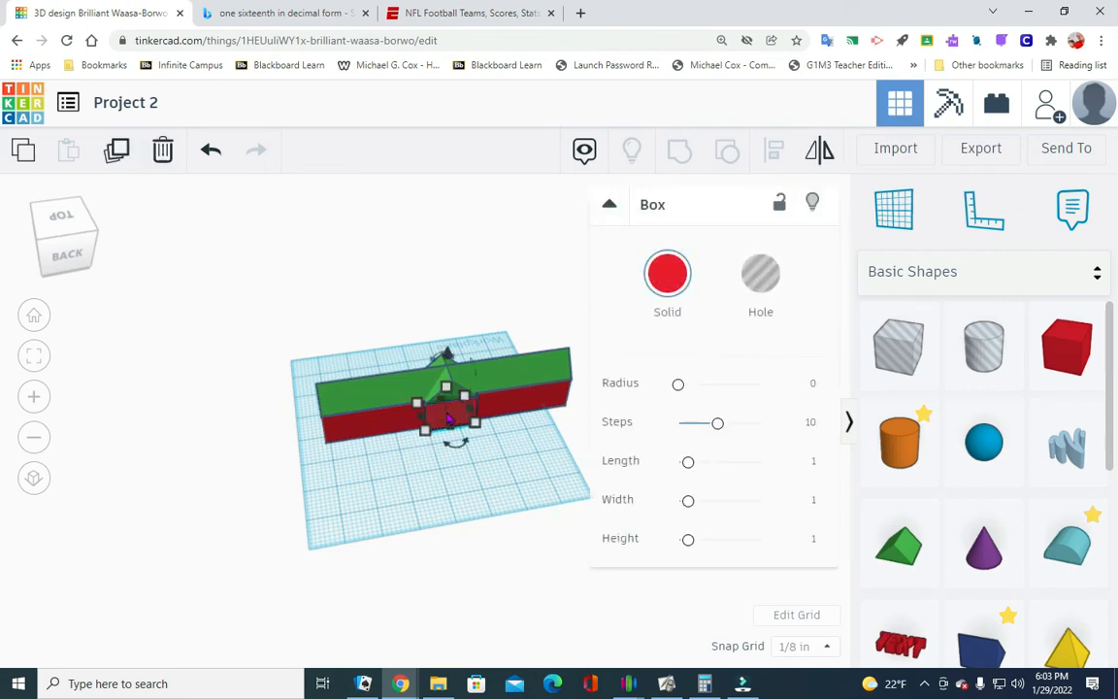
{"action": "left_click", "coordinate": [56, 222]}
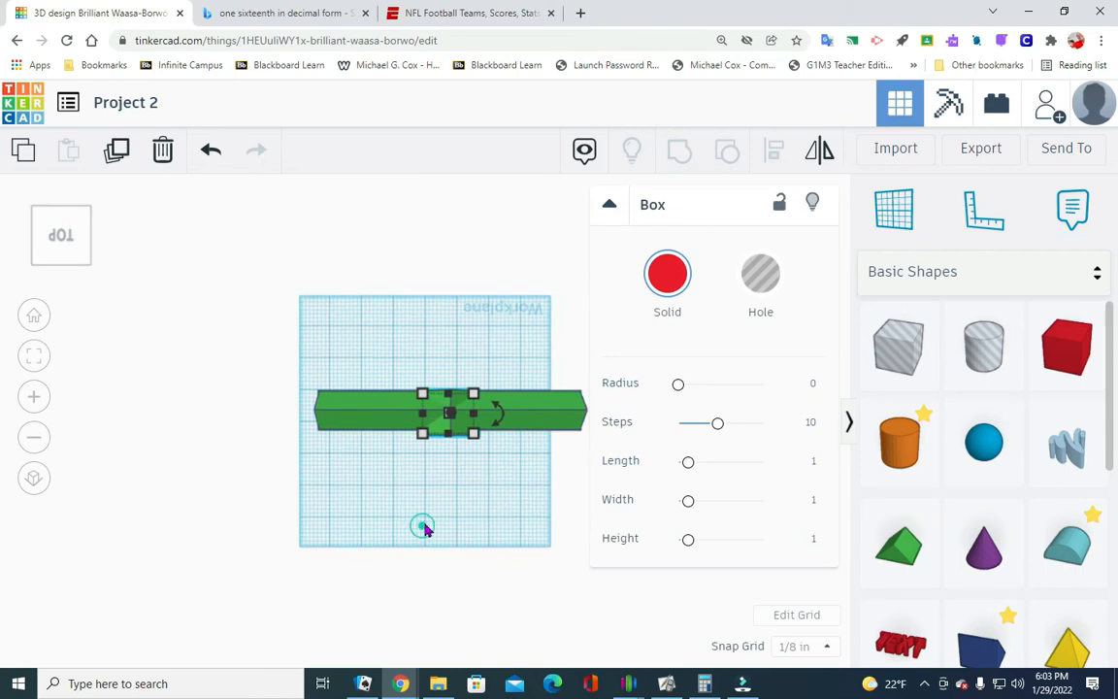
{"action": "left_click", "coordinate": [424, 527]}
{"action": "left_click", "coordinate": [436, 436]}
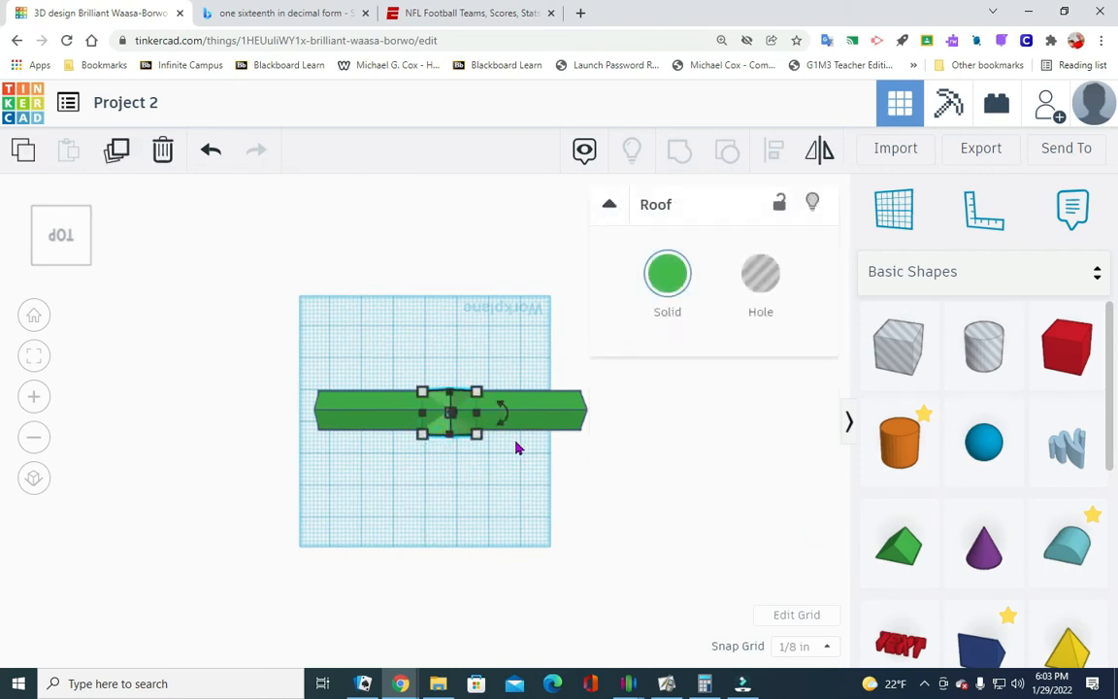
{"action": "key", "text": "Up"}
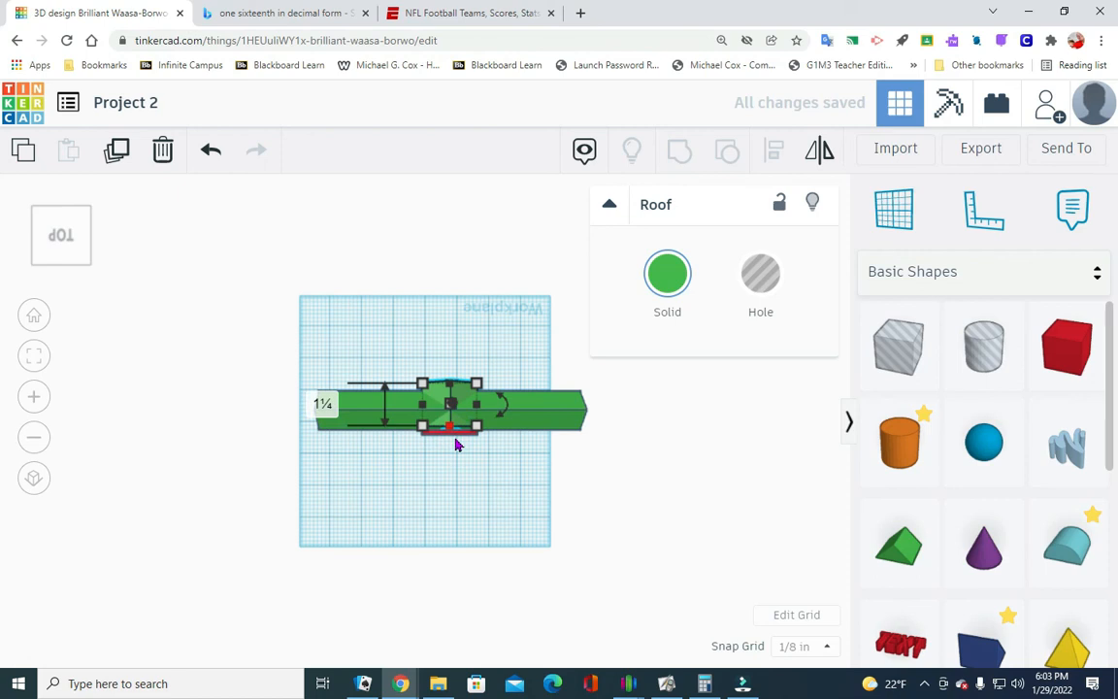
{"action": "left_click", "coordinate": [85, 264]}
{"action": "left_click", "coordinate": [352, 421]}
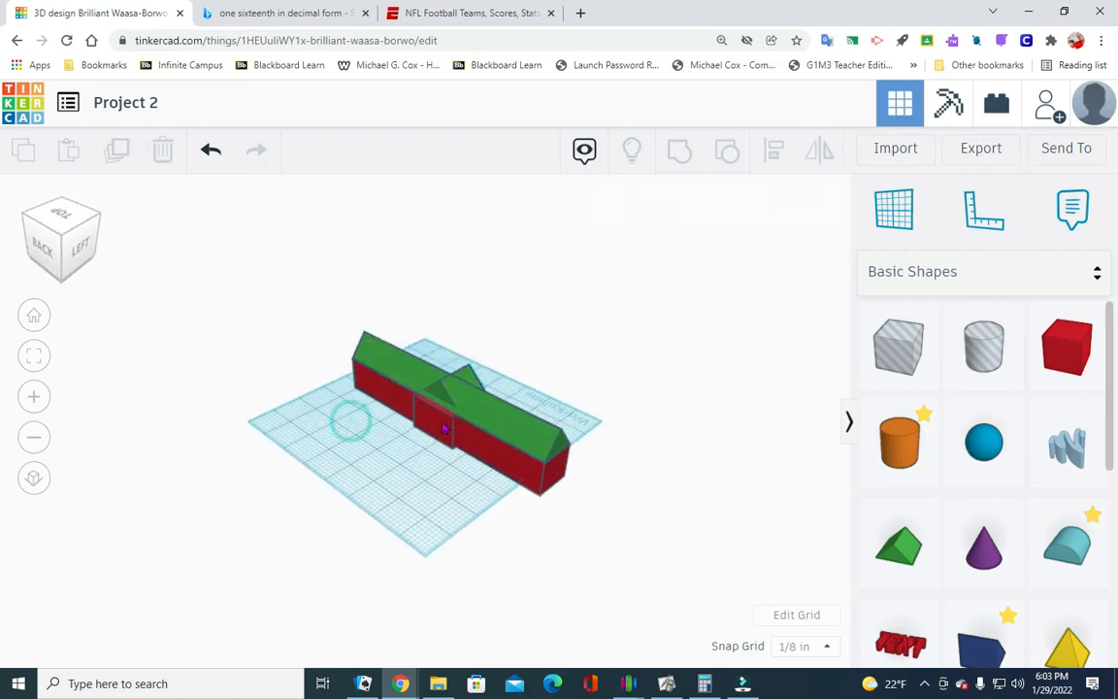
- Move the long building's red box and the cross gable's red box about 2 1/8 in out from under the green roofs
{"action": "left_click_drag", "start_coordinate": [385, 405], "coordinate": [390, 456]}
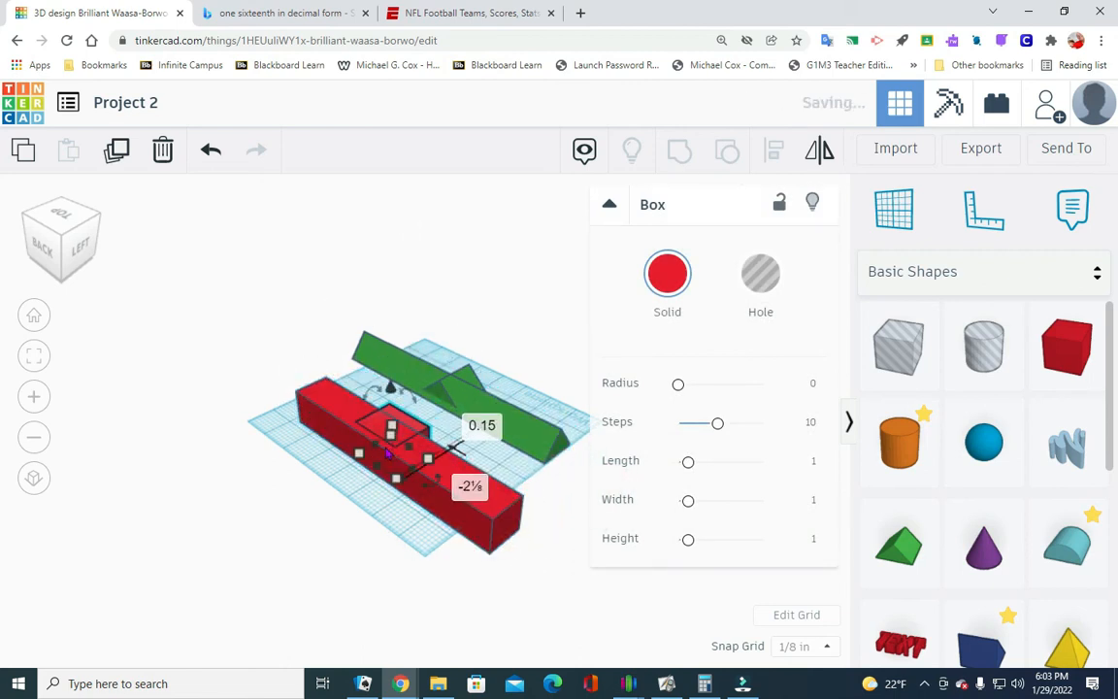
{"action": "left_click", "coordinate": [394, 529]}
{"action": "left_click_drag", "start_coordinate": [381, 514], "coordinate": [512, 503]}
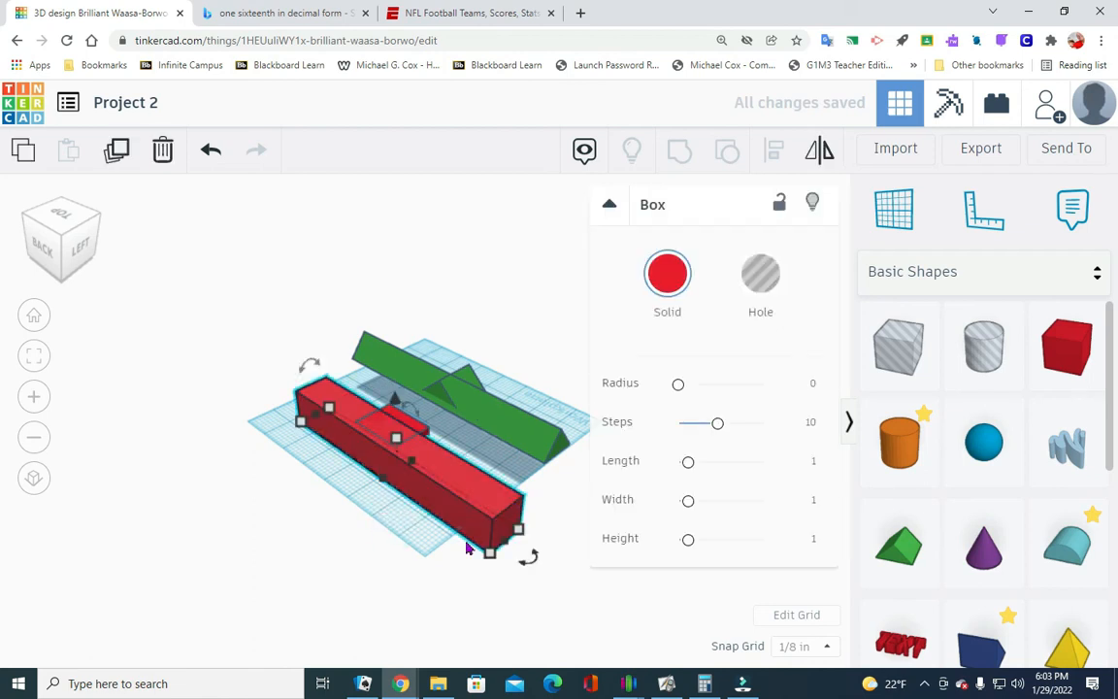
{"action": "left_click", "coordinate": [347, 505]}
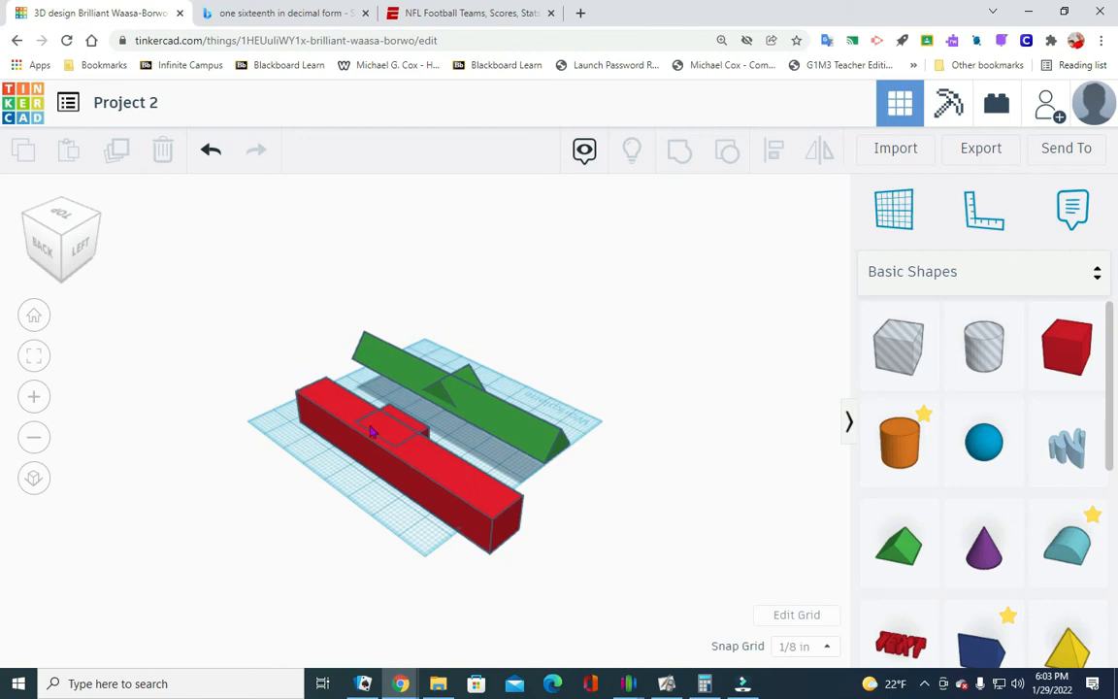
- Move the cross gable's red box under its green roof and set the long green roof on the long red box
{"action": "left_click_drag", "start_coordinate": [386, 432], "coordinate": [466, 456]}
{"action": "left_click_drag", "start_coordinate": [374, 361], "coordinate": [329, 403]}
{"action": "left_click", "coordinate": [743, 526]}
- Select the long building's roof and box, check their alignment, and group them into one shape
{"action": "left_click_drag", "start_coordinate": [387, 520], "coordinate": [597, 472]}
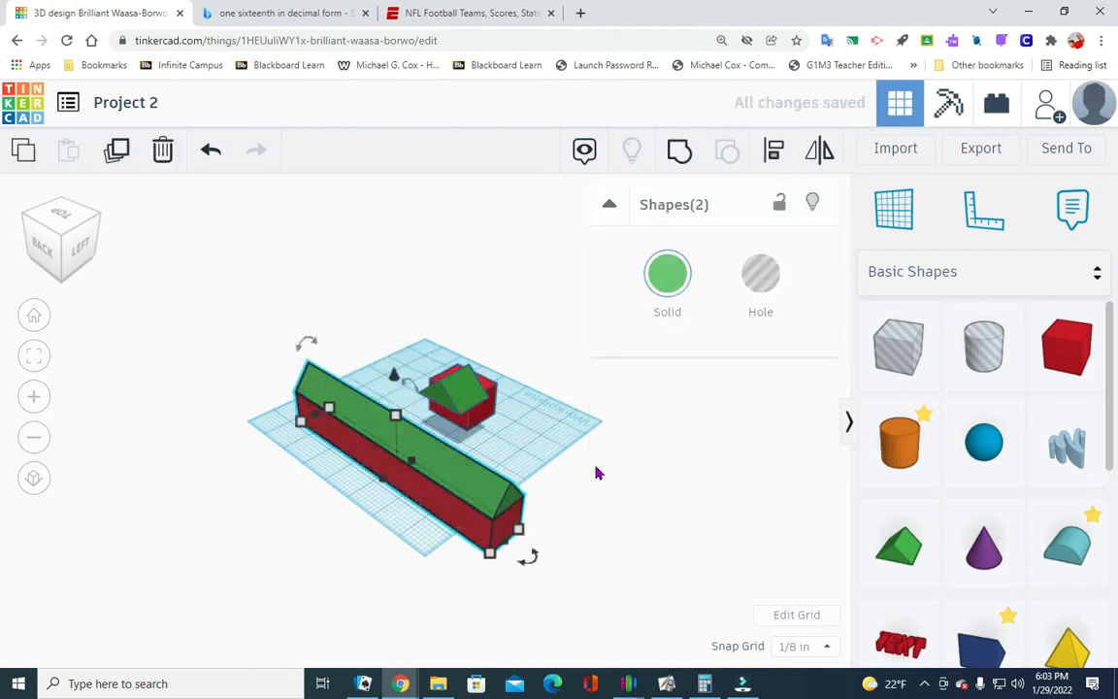
{"action": "left_click", "coordinate": [776, 151]}
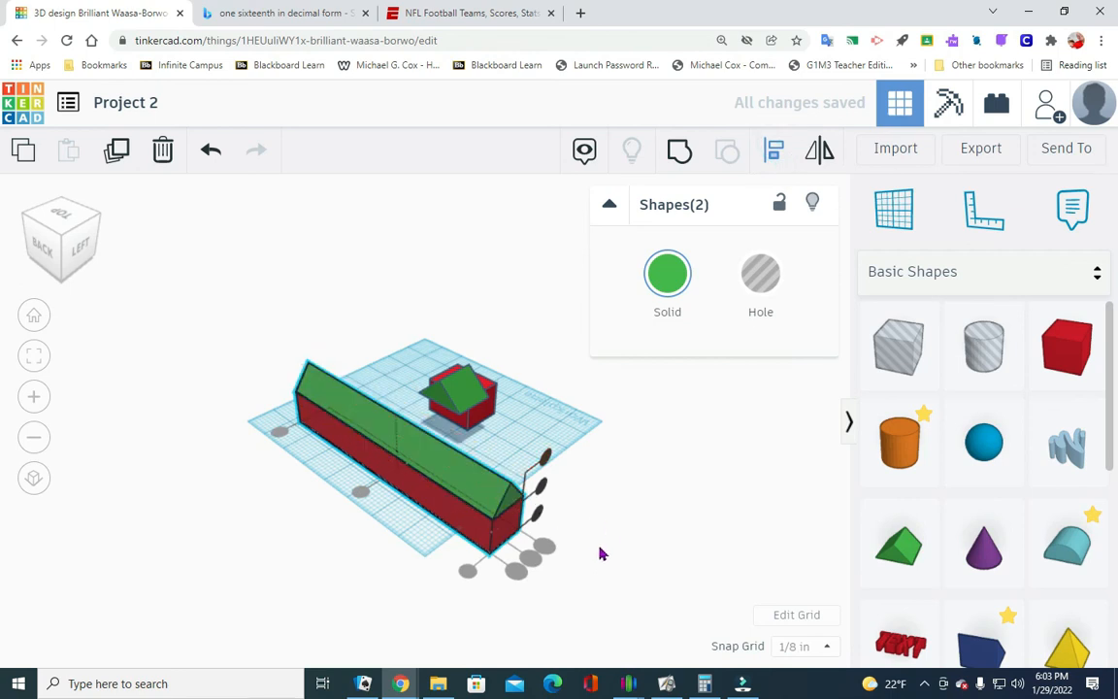
{"action": "left_click", "coordinate": [700, 561]}
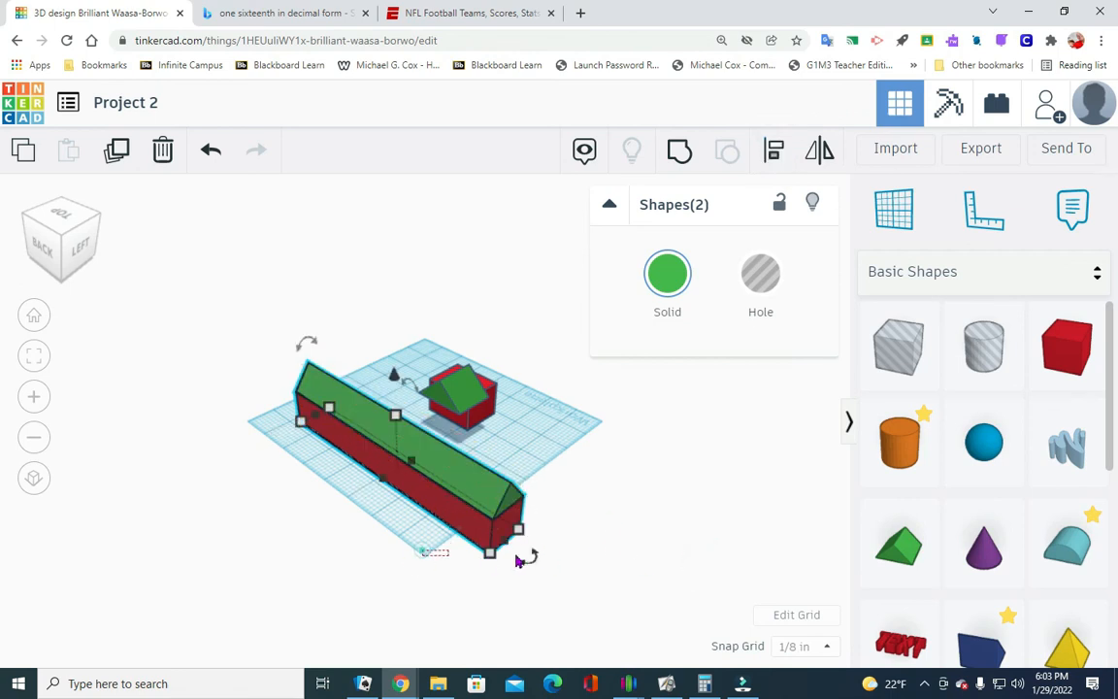
{"action": "left_click", "coordinate": [679, 152]}
{"action": "left_click", "coordinate": [519, 429]}
- Center the cross gable's green roof on its red box in both horizontal directions and group them into one shape
{"action": "left_click_drag", "start_coordinate": [463, 434], "coordinate": [523, 373]}
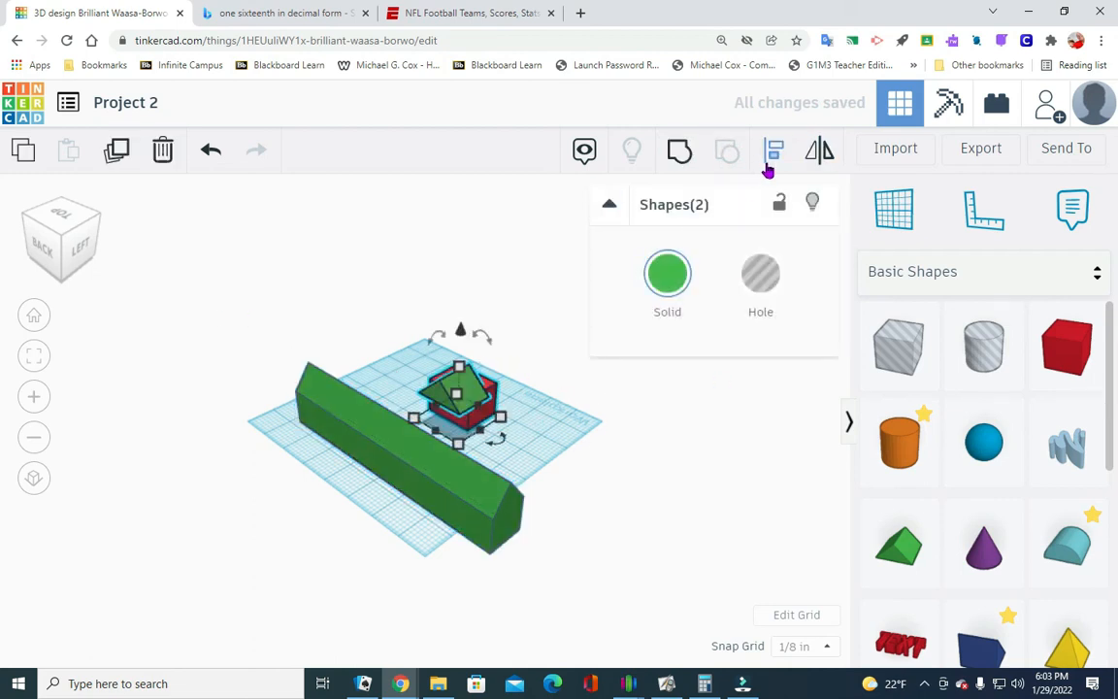
{"action": "left_click", "coordinate": [767, 163]}
{"action": "left_click", "coordinate": [499, 442]}
{"action": "left_click", "coordinate": [424, 434]}
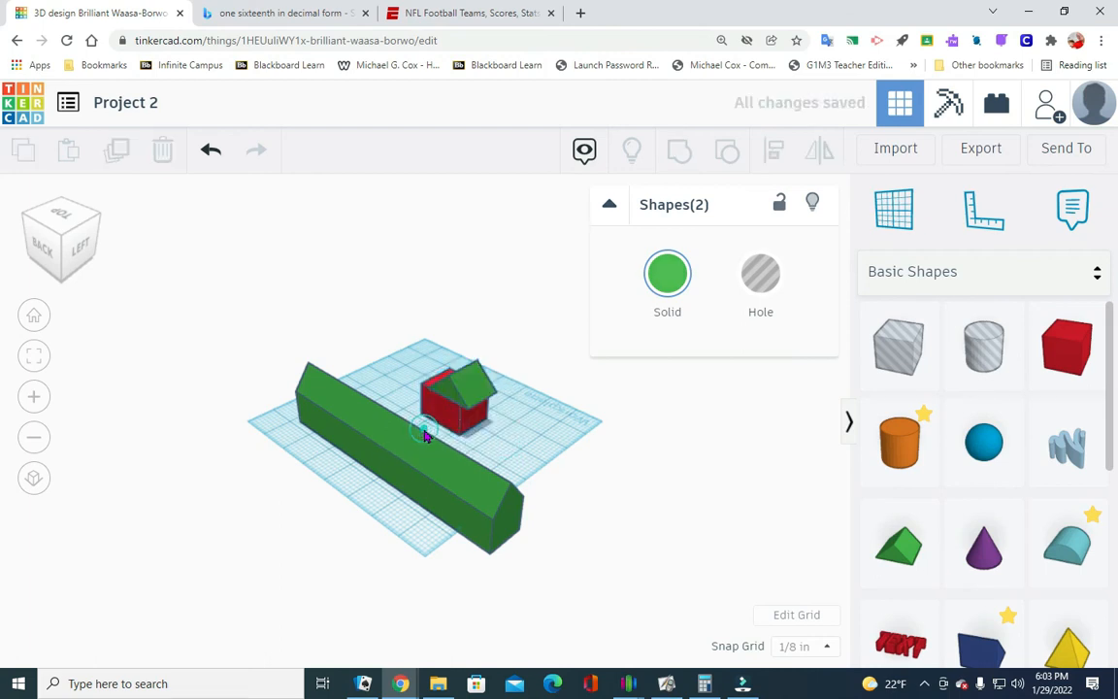
{"action": "left_click_drag", "start_coordinate": [447, 455], "coordinate": [544, 375]}
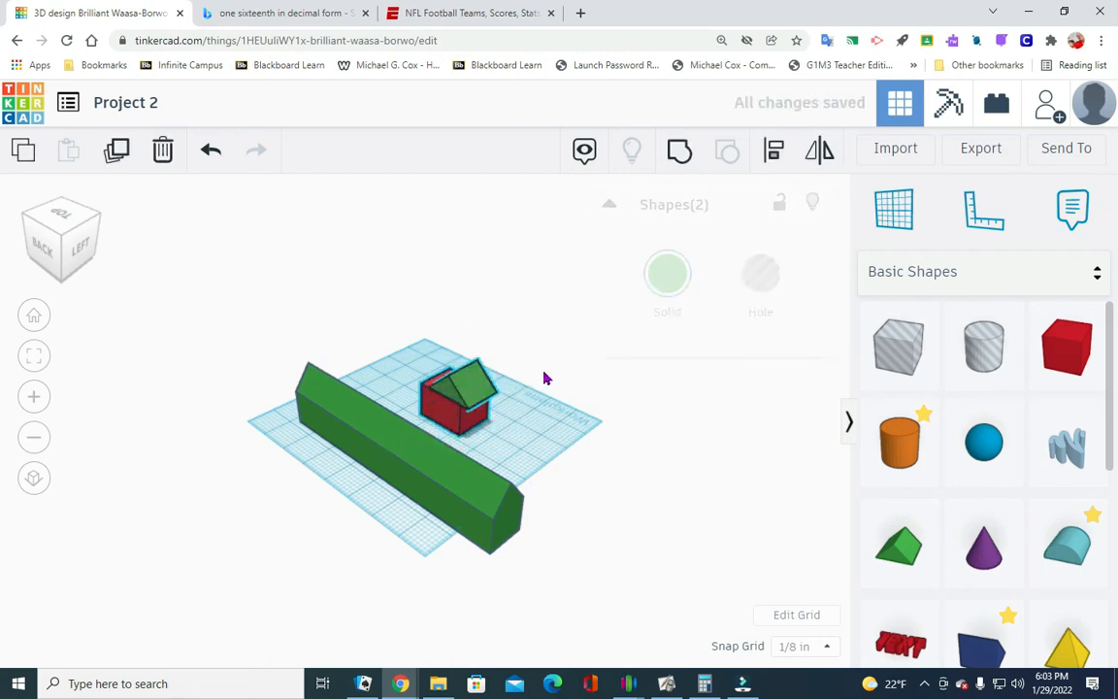
{"action": "left_click", "coordinate": [776, 149]}
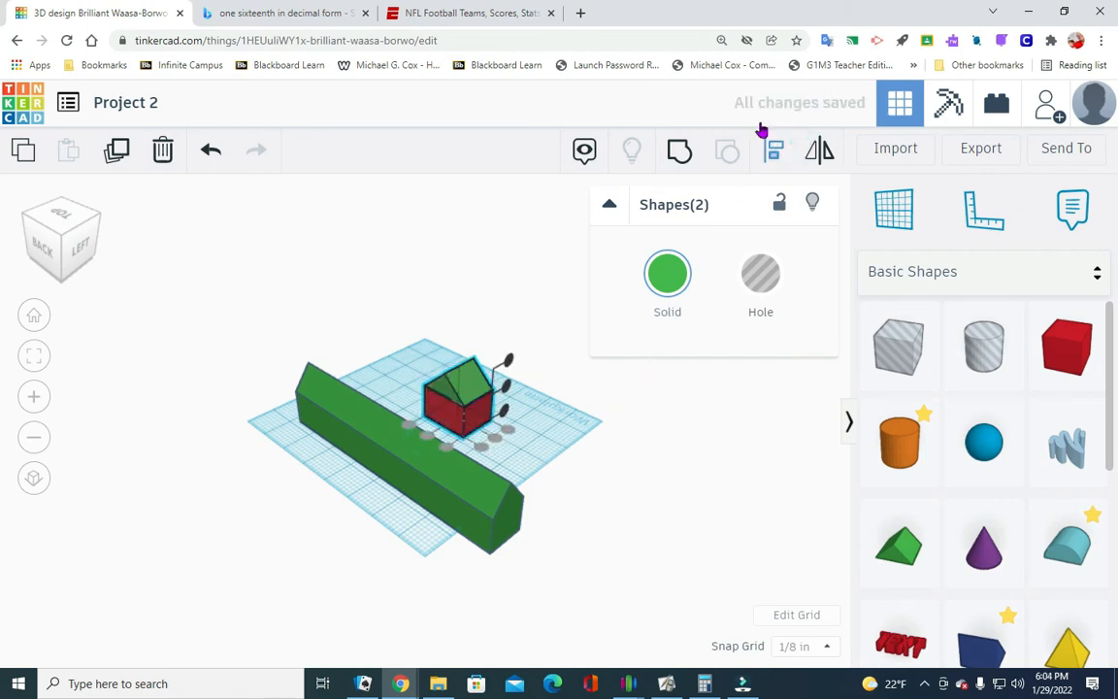
{"action": "left_click", "coordinate": [679, 152]}
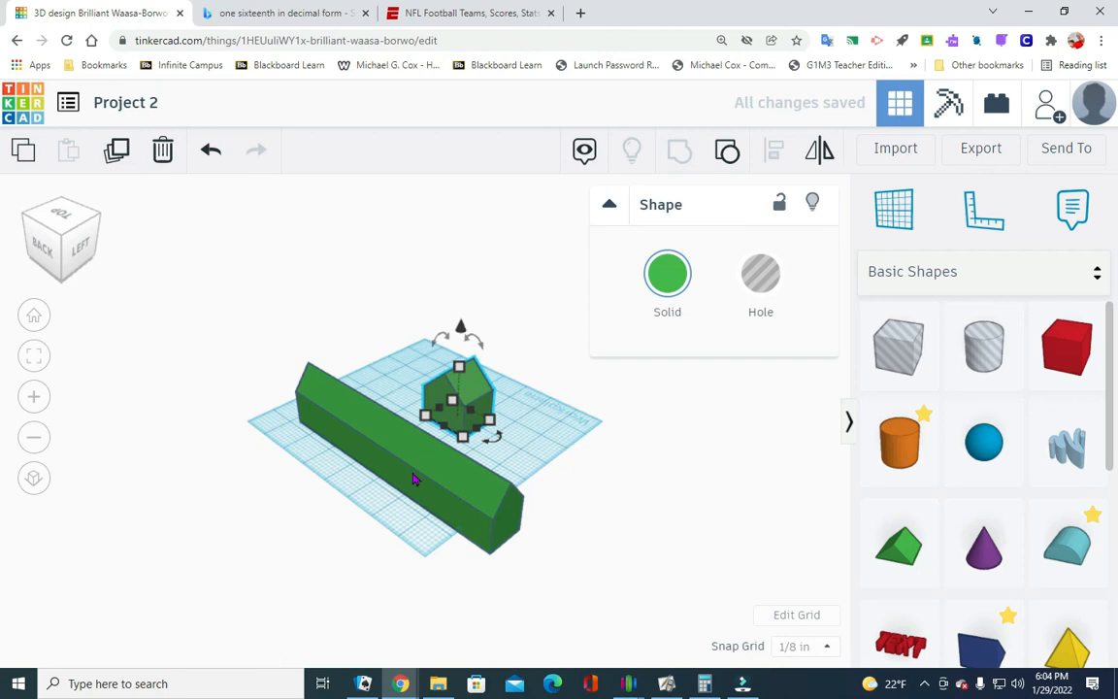
- Bring the grouped long building and cross gable together so that they intersect near the middle of the building
{"action": "left_click_drag", "start_coordinate": [82, 251], "coordinate": [23, 244]}
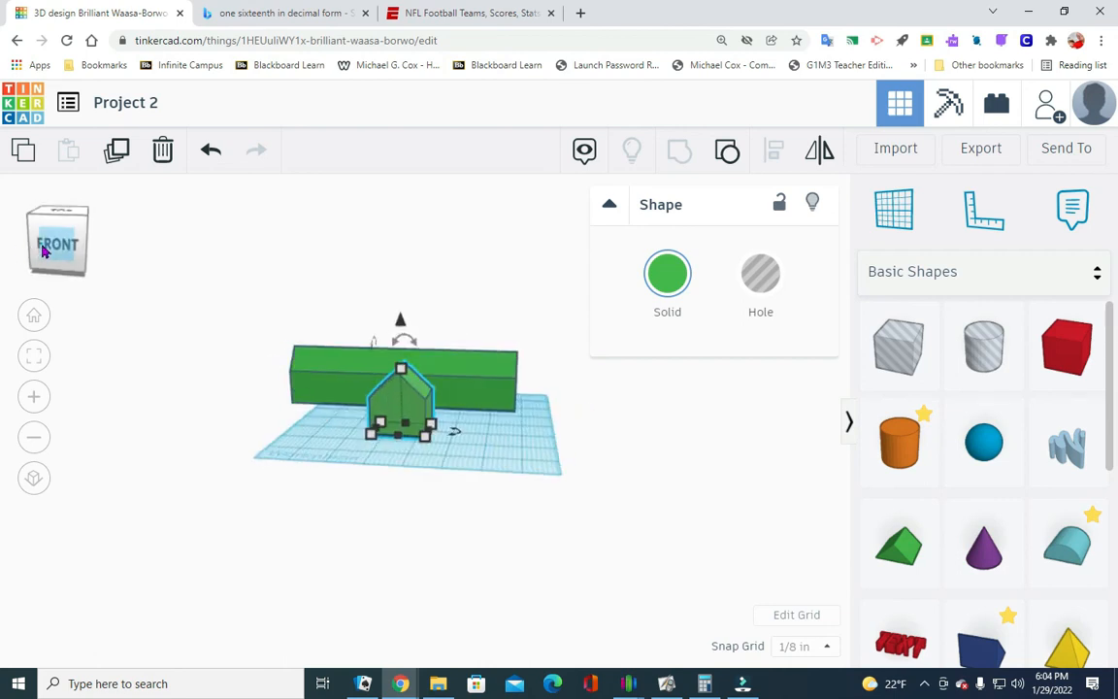
{"action": "left_click", "coordinate": [45, 246]}
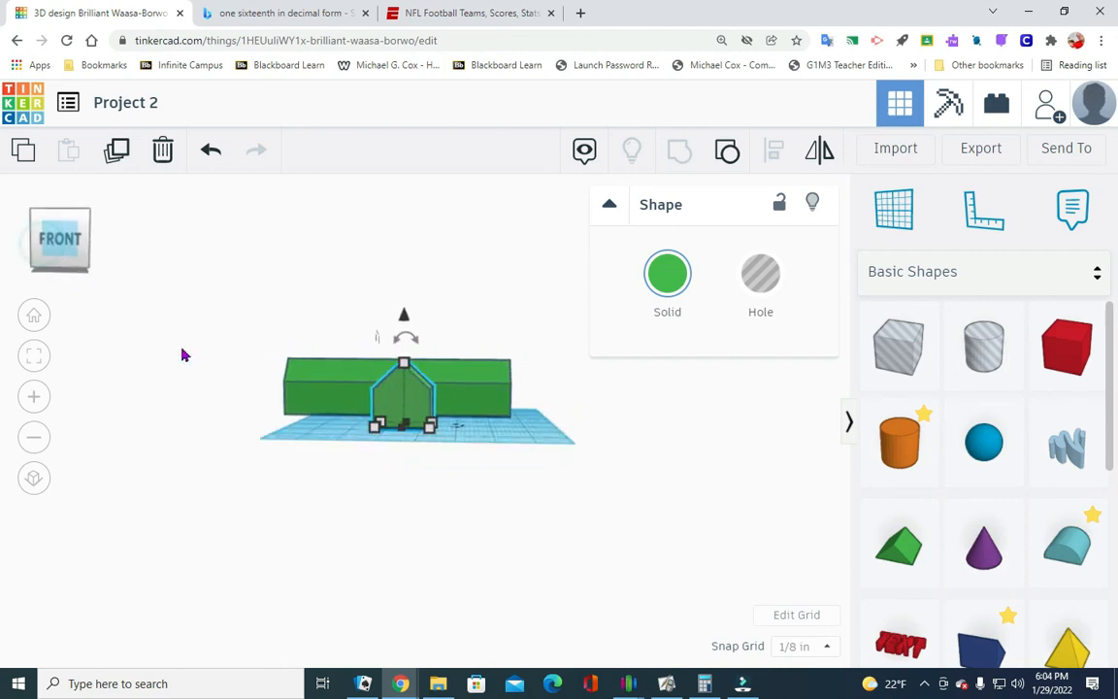
{"action": "left_click", "coordinate": [87, 213]}
{"action": "left_click", "coordinate": [541, 479]}
{"action": "left_click", "coordinate": [449, 421]}
{"action": "left_click_drag", "start_coordinate": [449, 422], "coordinate": [442, 445]}
- Center the cross gable along the long building's length and group both into a single shape
{"action": "left_click_drag", "start_coordinate": [342, 456], "coordinate": [464, 345]}
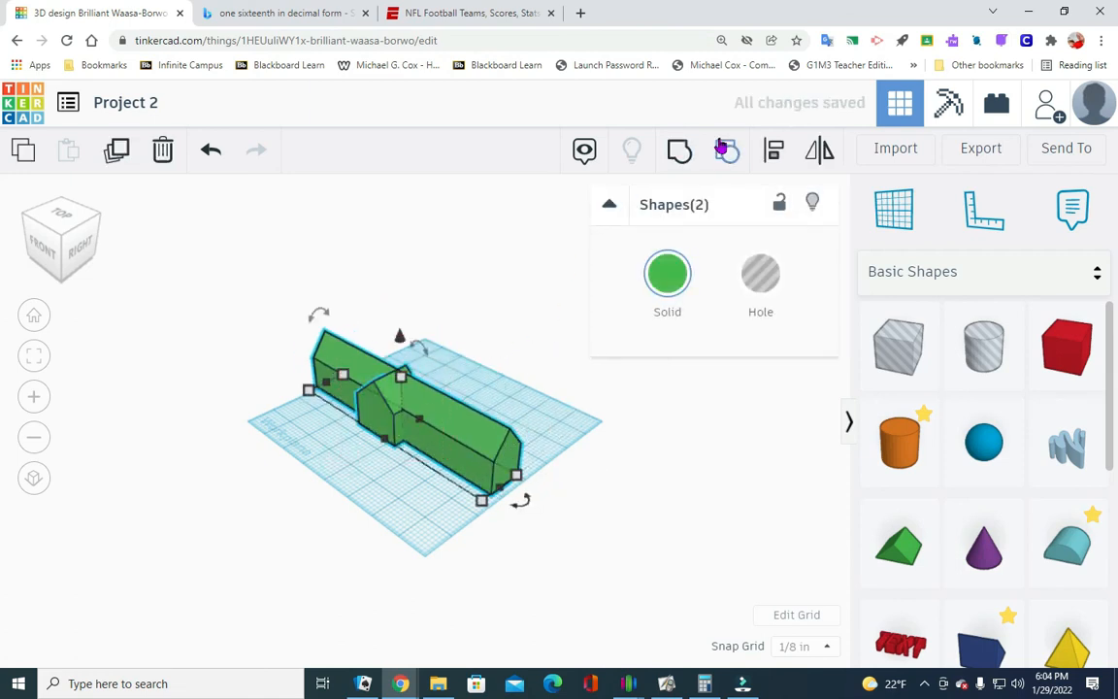
{"action": "left_click", "coordinate": [773, 148]}
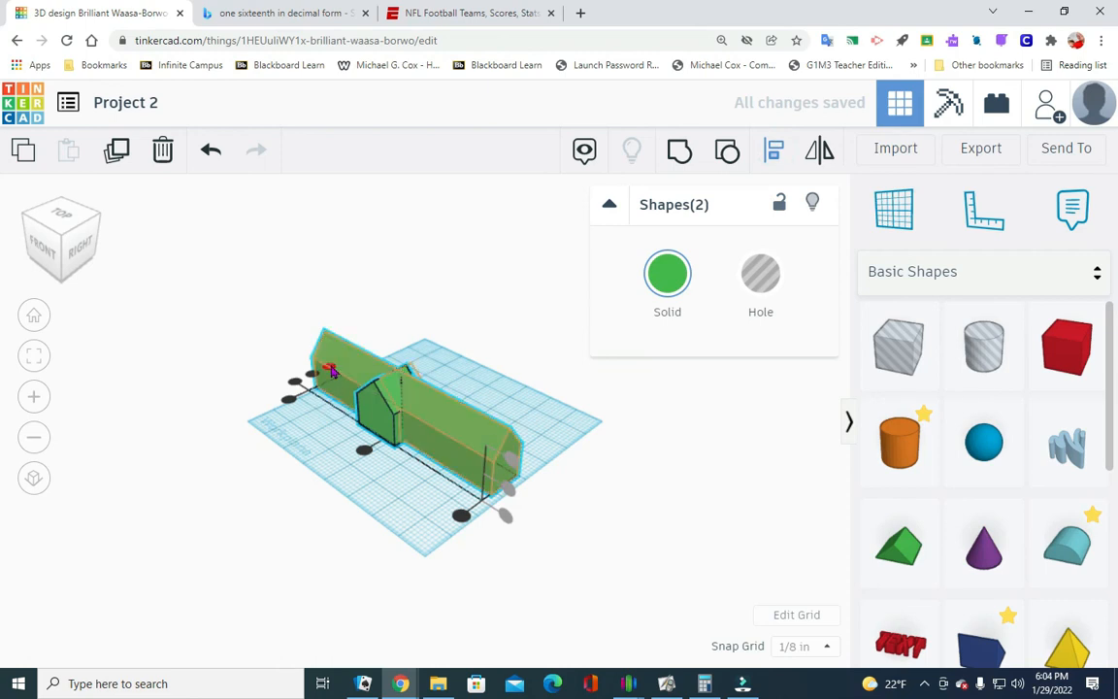
{"action": "left_click", "coordinate": [369, 450]}
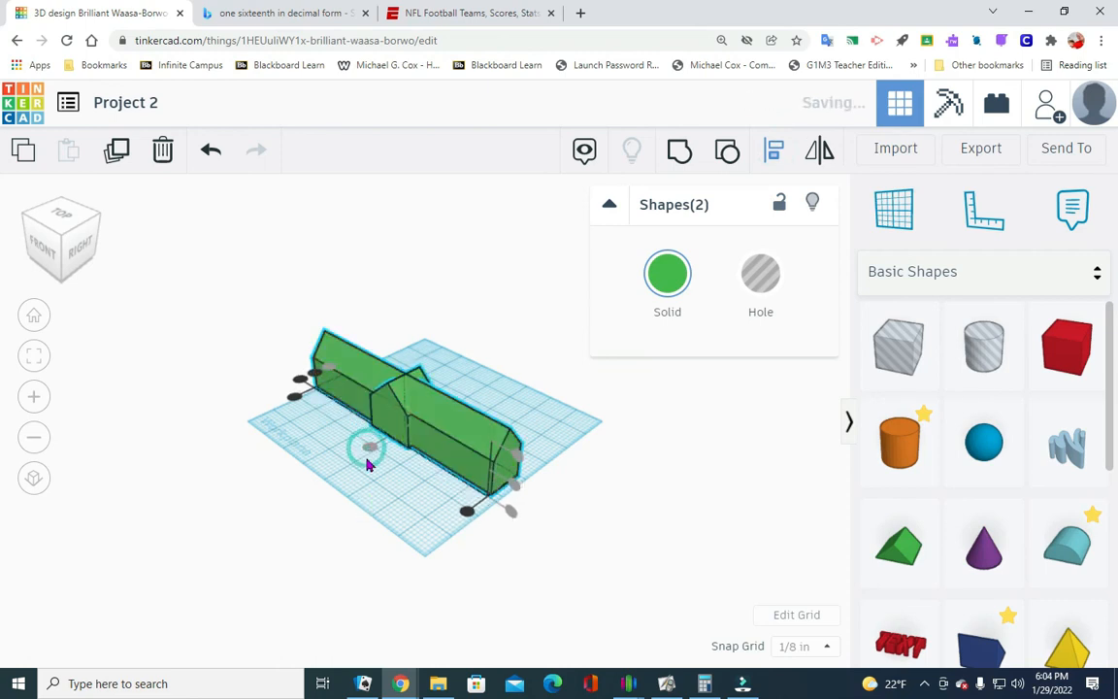
{"action": "left_click", "coordinate": [681, 154]}
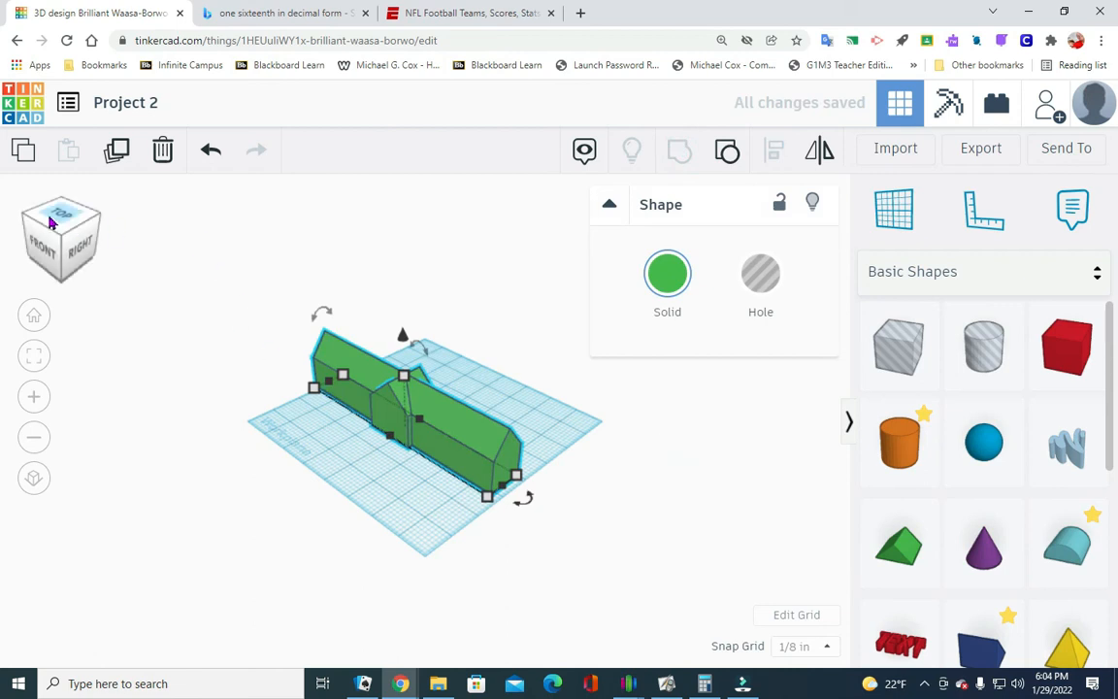
{"action": "left_click", "coordinate": [73, 248]}
{"action": "left_click", "coordinate": [60, 214]}
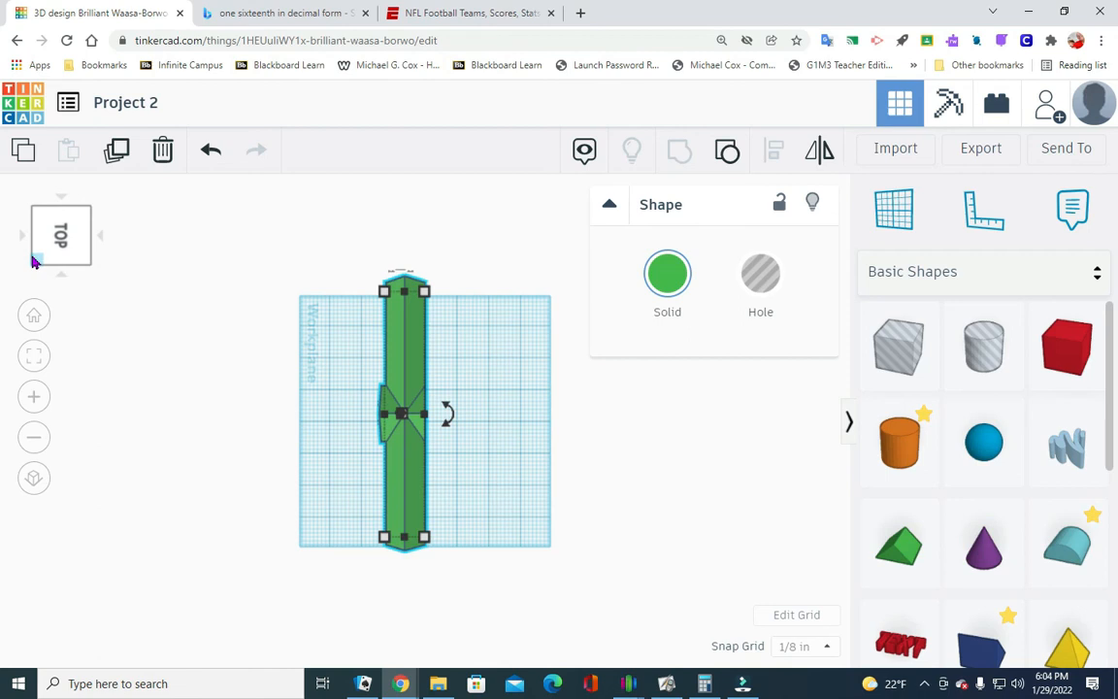
{"action": "left_click", "coordinate": [33, 260]}
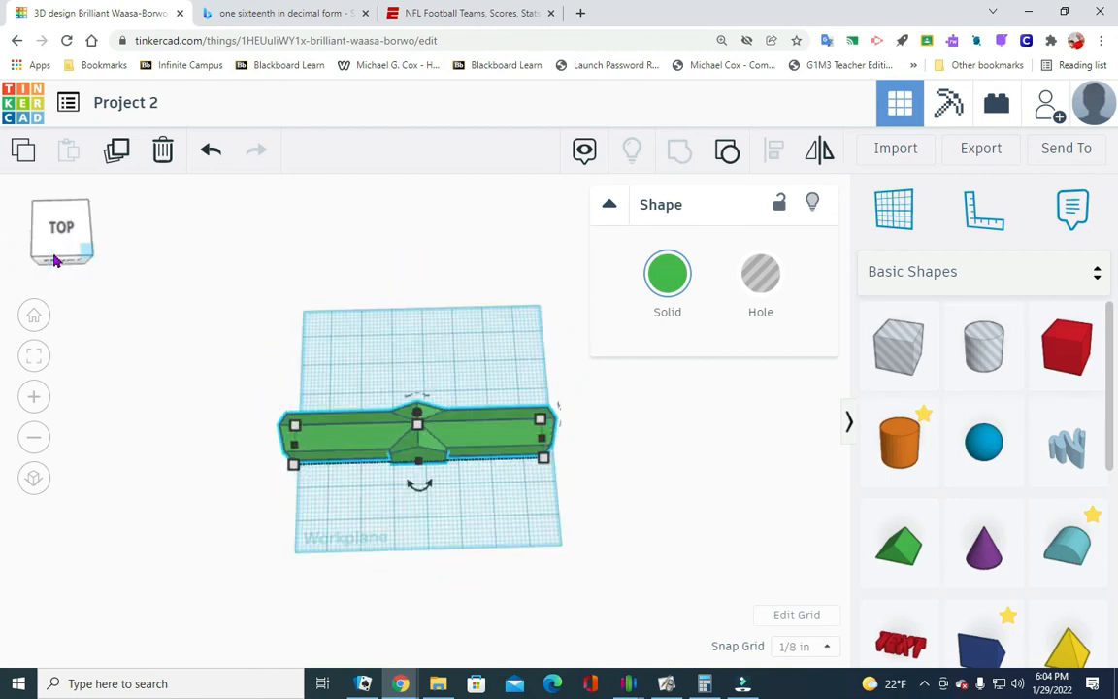
{"action": "left_click", "coordinate": [496, 514]}
{"action": "scroll", "coordinate": [443, 429], "scroll_direction": "down", "scroll_amount": 2}
{"action": "scroll", "coordinate": [449, 431], "scroll_direction": "up", "scroll_amount": 4}
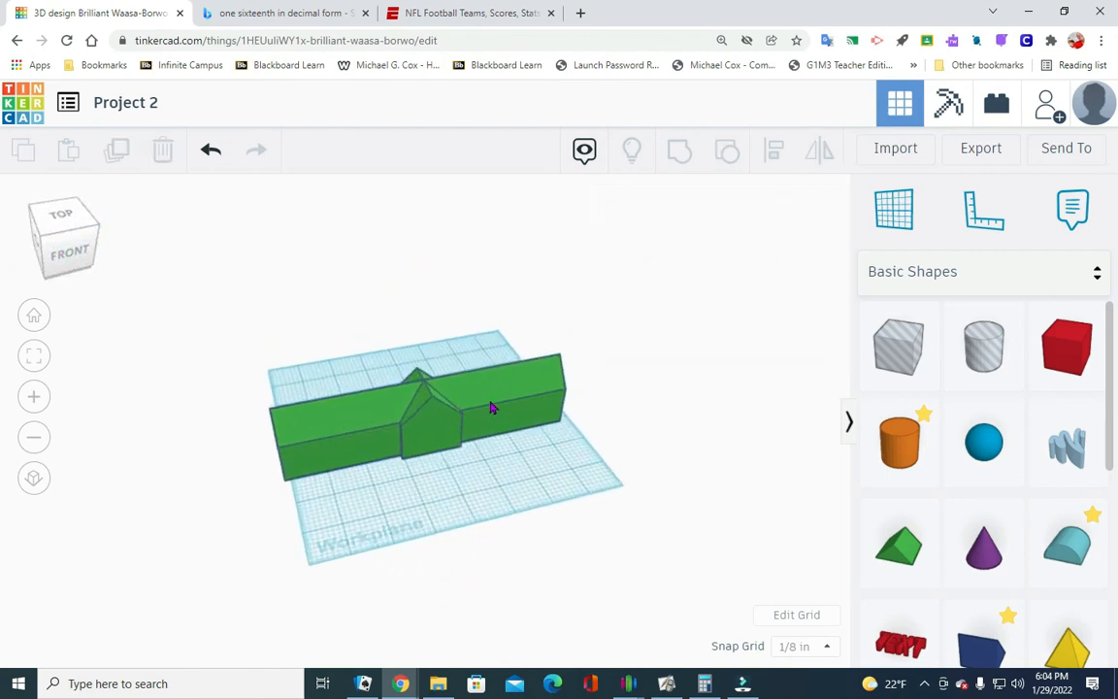